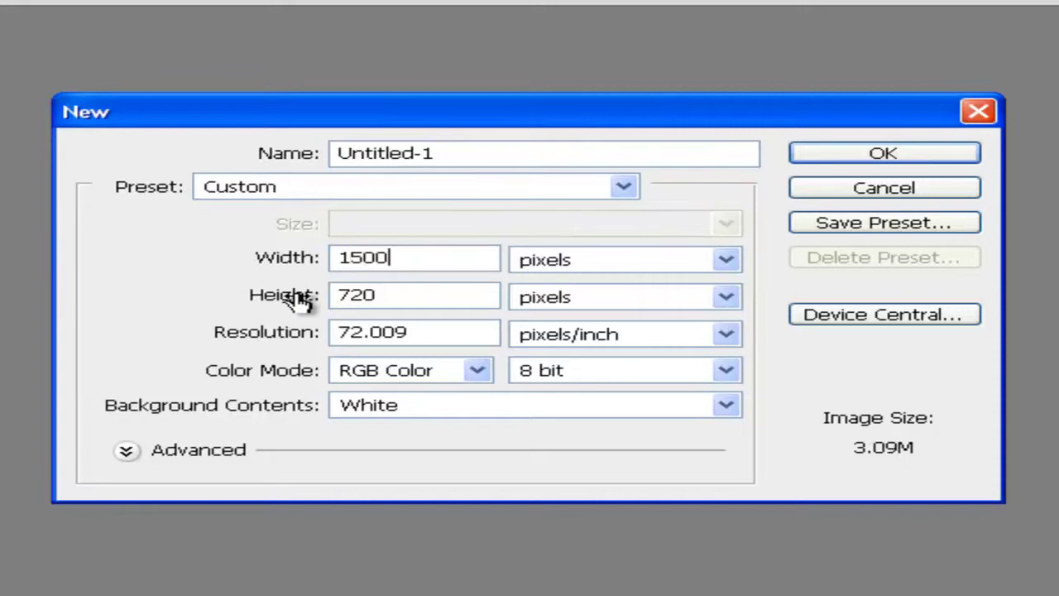
- Create a white RGB document 1800 pixels wide by 1500 pixels high and convert its Background into a regular layer
{"action": "type", "text": "1"}
{"action": "key", "text": "BackSpace"}
{"action": "left_click", "coordinate": [409, 264]}
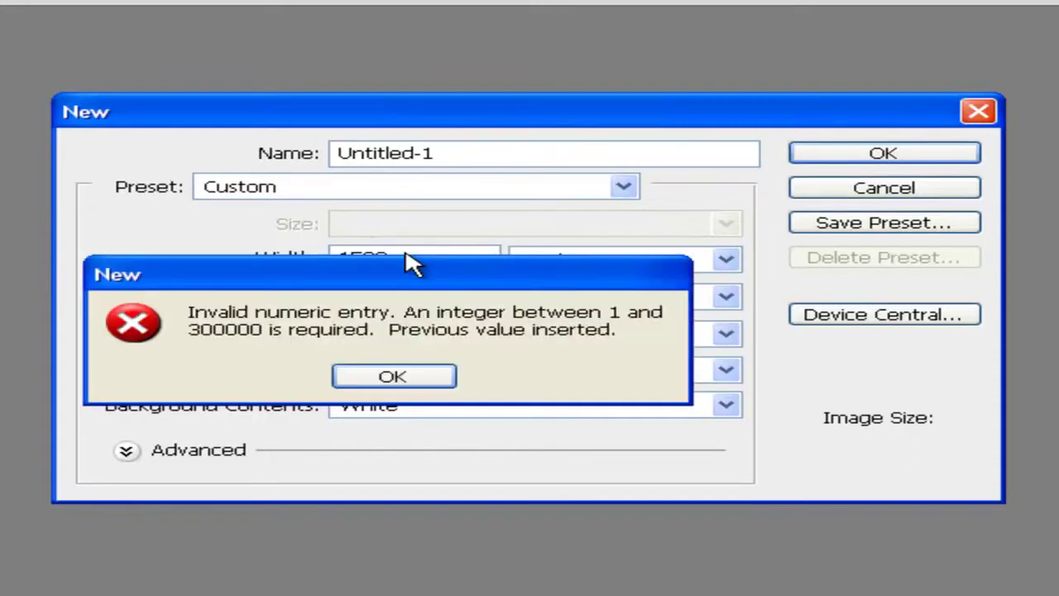
{"action": "left_click", "coordinate": [403, 382]}
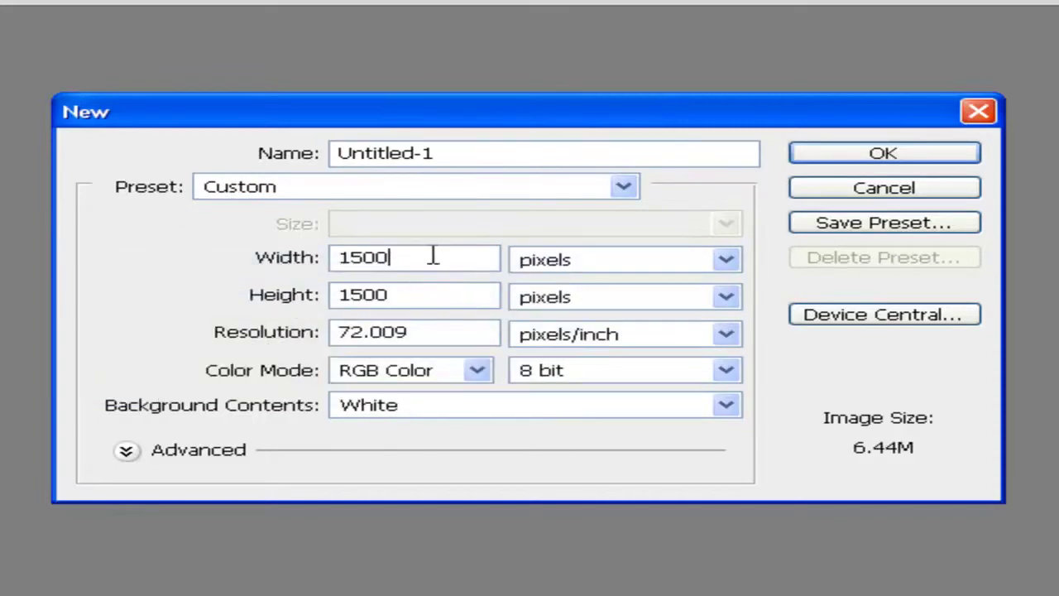
{"action": "type", "text": "800"}
{"action": "left_click", "coordinate": [884, 154]}
{"action": "double_click", "coordinate": [962, 169]}
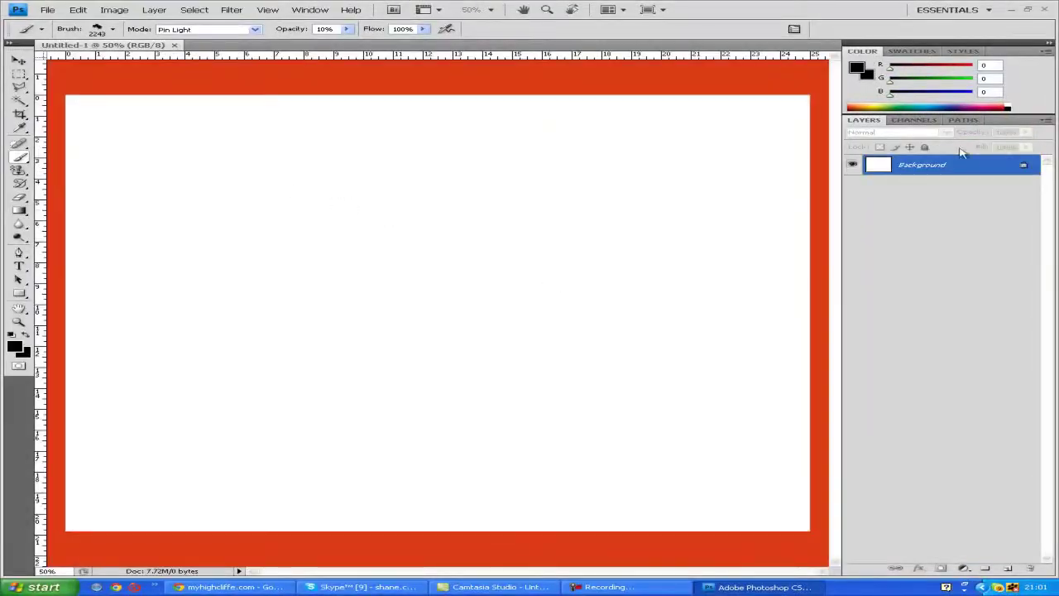
{"action": "left_click", "coordinate": [660, 140]}
{"action": "double_click", "coordinate": [958, 167]}
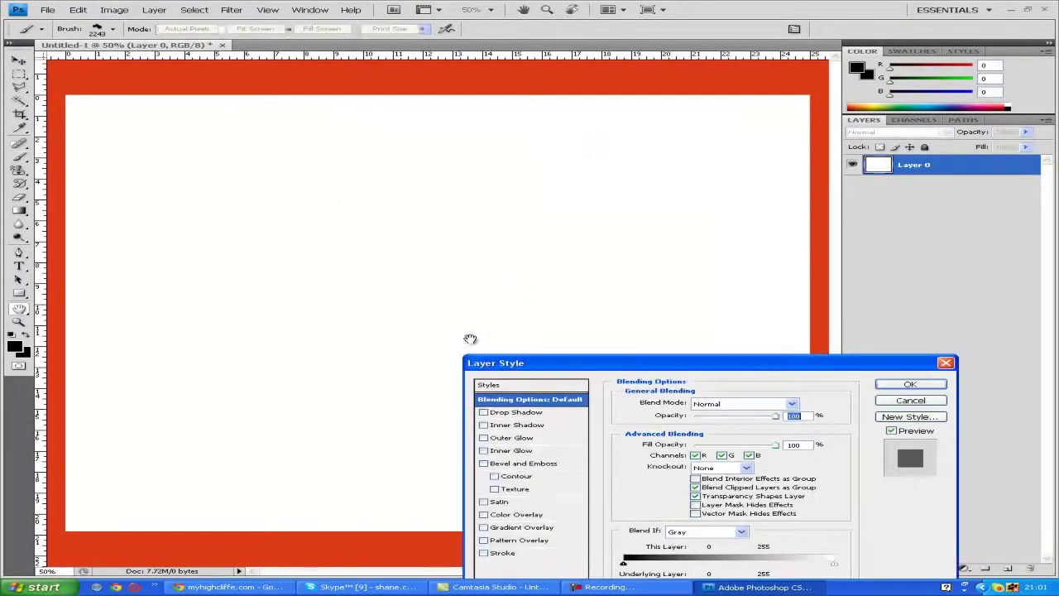
{"action": "left_click_drag", "start_coordinate": [579, 359], "coordinate": [398, 224]}
{"action": "left_click", "coordinate": [340, 390]}
{"action": "left_click", "coordinate": [541, 291]}
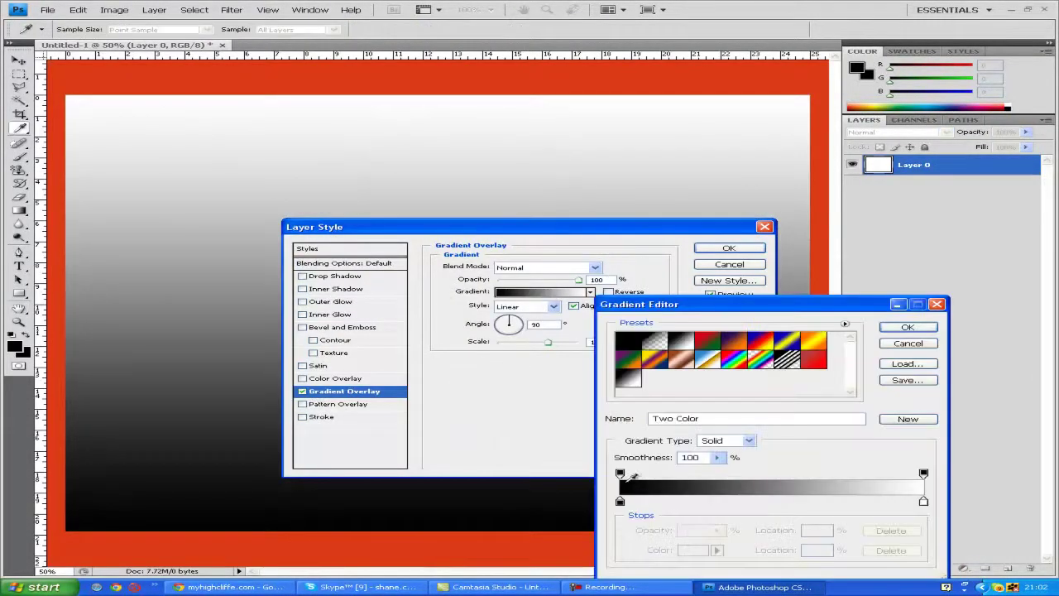
{"action": "double_click", "coordinate": [620, 501]}
{"action": "left_click", "coordinate": [809, 225]}
{"action": "left_click_drag", "start_coordinate": [844, 254], "coordinate": [845, 201]}
{"action": "left_click", "coordinate": [991, 118]}
{"action": "left_click", "coordinate": [908, 342]}
{"action": "left_click", "coordinate": [302, 391]}
{"action": "left_click", "coordinate": [763, 227]}
- Set up a custom gradient for the Gradient tool with an orange start stop and a black (000000) end stop
{"action": "left_click", "coordinate": [23, 213]}
{"action": "left_click", "coordinate": [21, 212]}
{"action": "left_click", "coordinate": [83, 29]}
{"action": "left_click", "coordinate": [620, 501]}
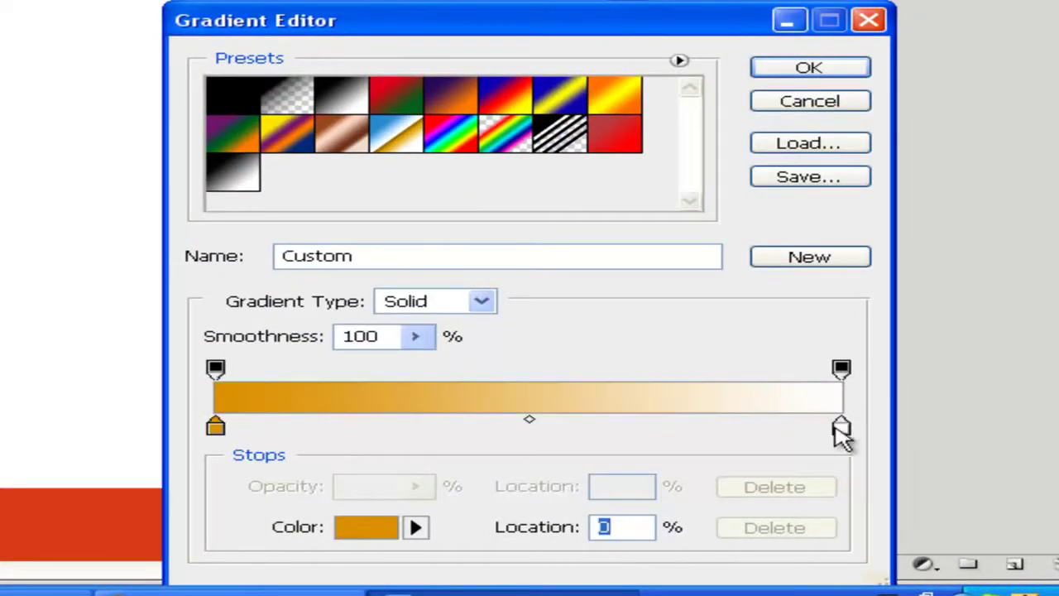
{"action": "left_click", "coordinate": [841, 427]}
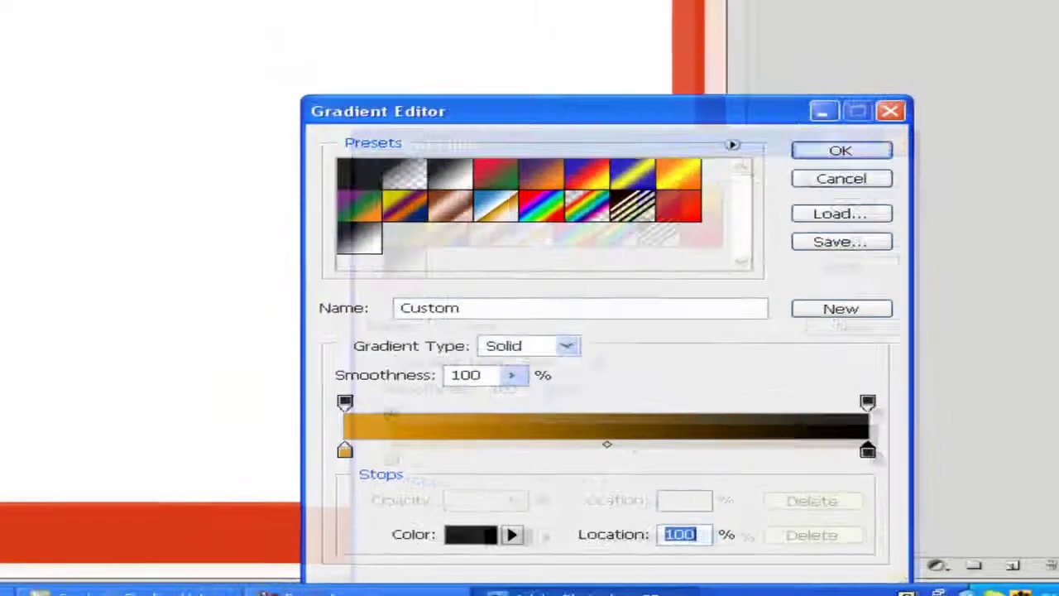
{"action": "left_click", "coordinate": [60, 81]}
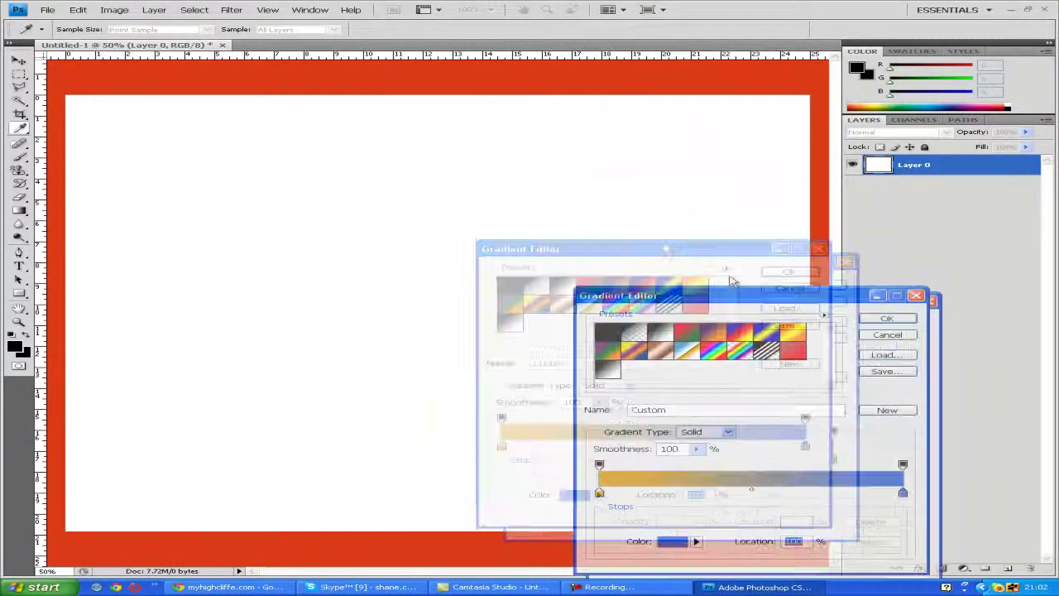
{"action": "double_click", "coordinate": [737, 411]}
{"action": "left_click_drag", "start_coordinate": [815, 248], "coordinate": [836, 285]}
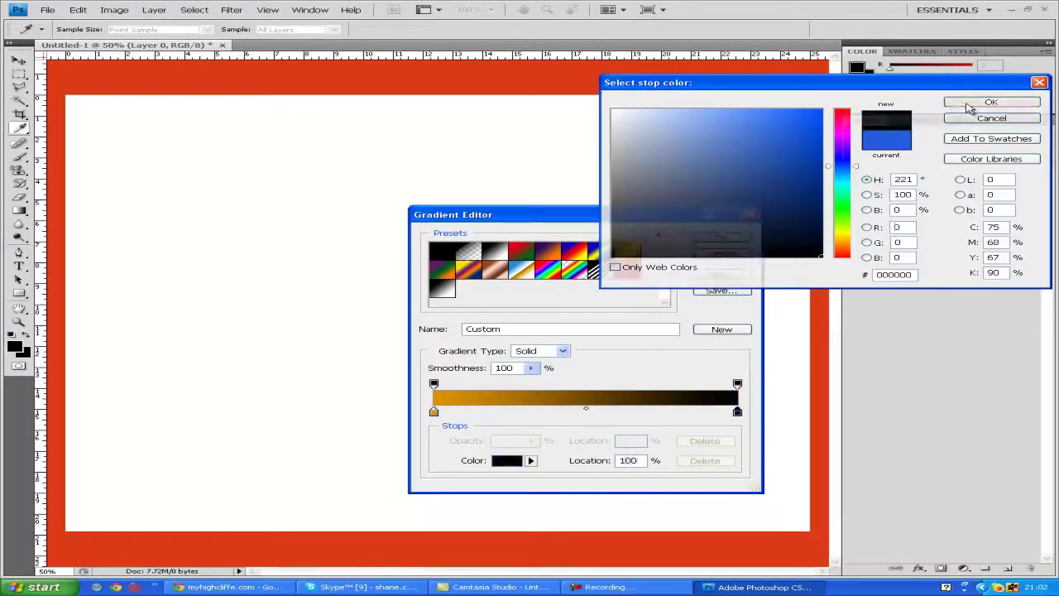
{"action": "left_click", "coordinate": [984, 102]}
- Try a diagonal fill with extra stops added to the orange-to-black gradient, and undo the fill
{"action": "left_click", "coordinate": [656, 411]}
{"action": "left_click", "coordinate": [497, 411]}
{"action": "left_click_drag", "start_coordinate": [501, 413], "coordinate": [693, 420]}
{"action": "left_click", "coordinate": [707, 241]}
{"action": "left_click_drag", "start_coordinate": [73, 99], "coordinate": [782, 510]}
{"action": "key", "text": "ctrl+z"}
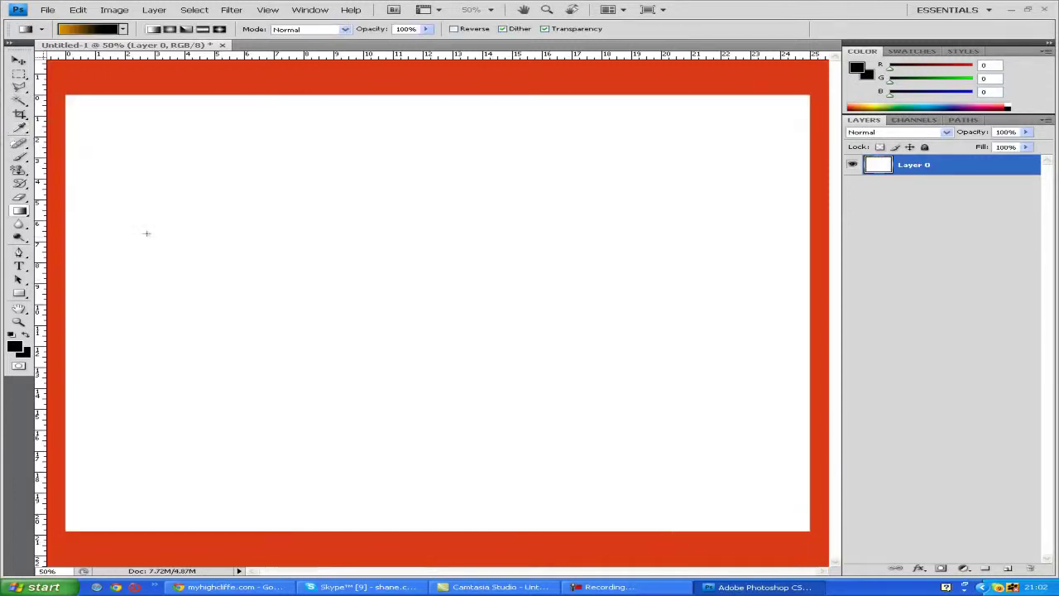
- Remove the extra inner stops from the gradient and fill Layer 0 diagonally from orange at the upper-left to black at the lower-right
{"action": "left_click", "coordinate": [98, 29]}
{"action": "left_click_drag", "start_coordinate": [689, 412], "coordinate": [724, 412]}
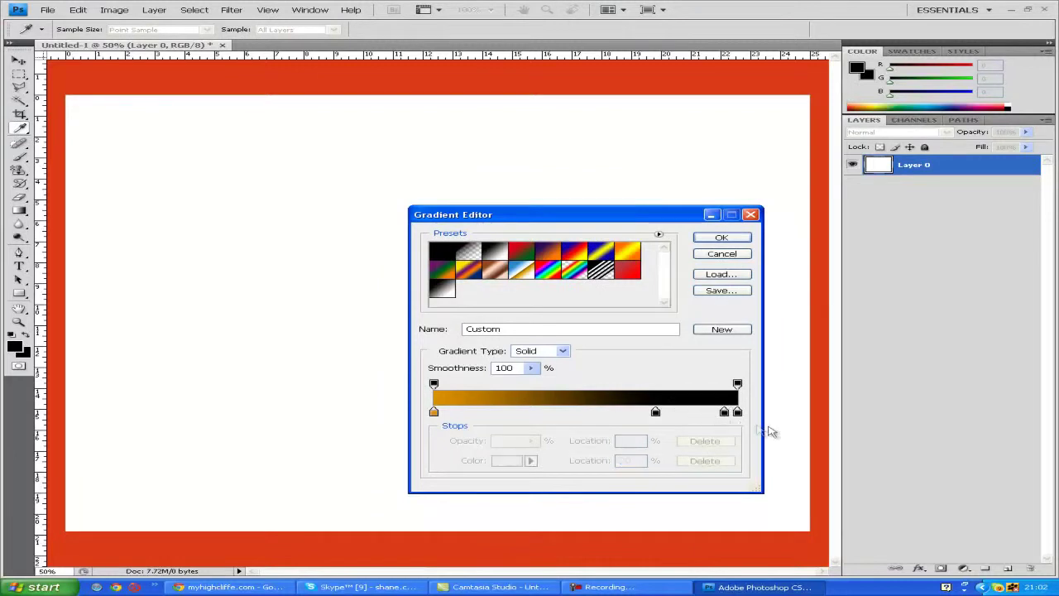
{"action": "left_click_drag", "start_coordinate": [655, 412], "coordinate": [747, 425]}
{"action": "left_click", "coordinate": [735, 412]}
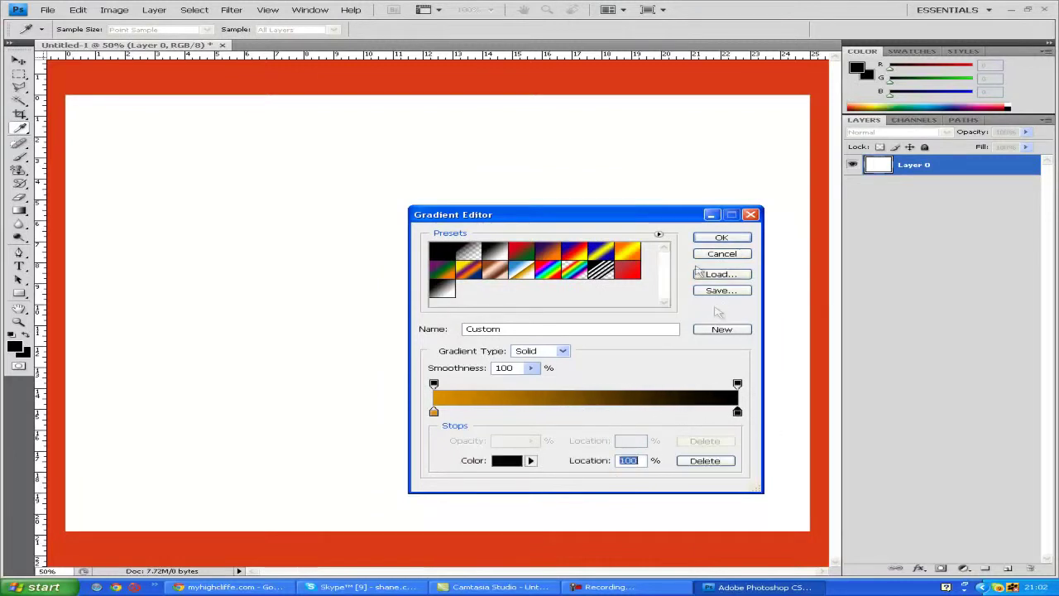
{"action": "left_click", "coordinate": [722, 237]}
{"action": "left_click_drag", "start_coordinate": [168, 136], "coordinate": [811, 528]}
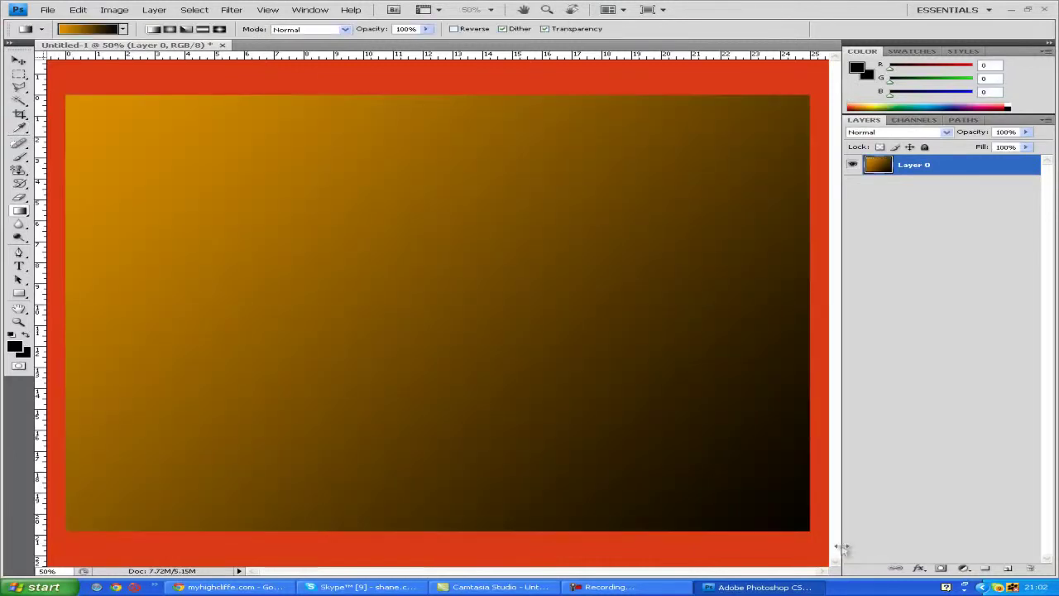
- Switch to the Brush tool and add a new layer named brush1 above the gradient layer
{"action": "left_click", "coordinate": [19, 60]}
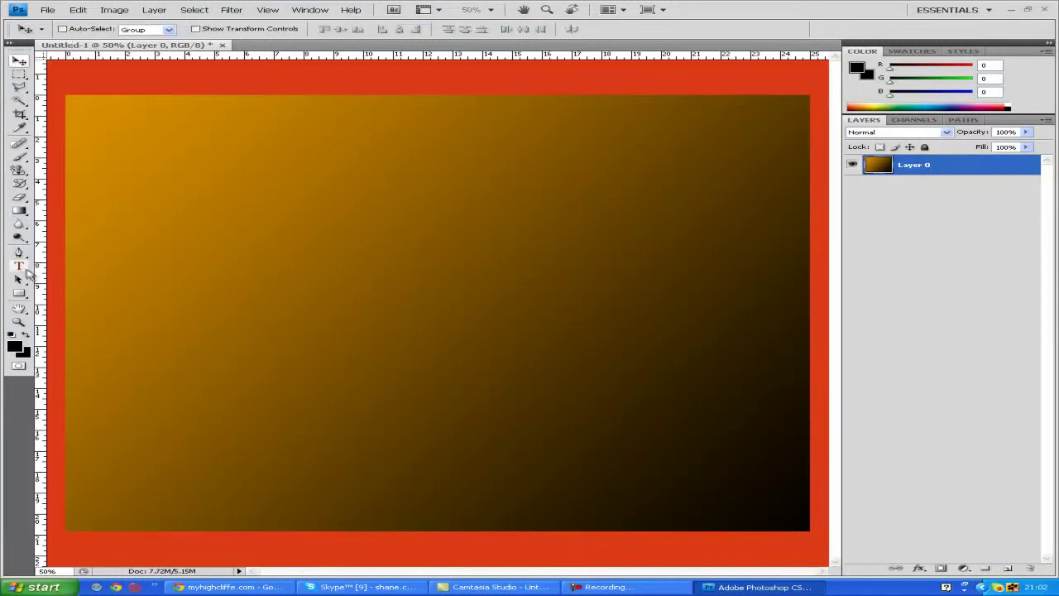
{"action": "left_click", "coordinate": [19, 157]}
{"action": "left_click", "coordinate": [1008, 569]}
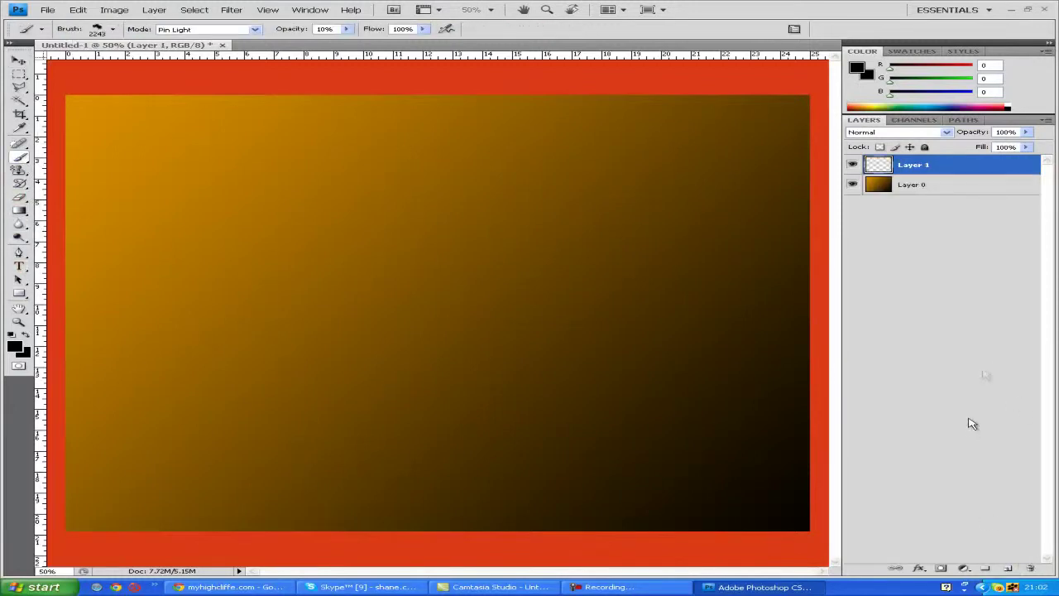
{"action": "left_click", "coordinate": [943, 235]}
{"action": "left_click", "coordinate": [182, 173]}
{"action": "key", "text": "Return"}
{"action": "left_click", "coordinate": [966, 165]}
- Stamp black grunge texture across the brush1 layer with the 2243 px brush in Pin Light at 10% opacity, undoing unwanted stamps
{"action": "left_click_drag", "start_coordinate": [379, 223], "coordinate": [316, 365]}
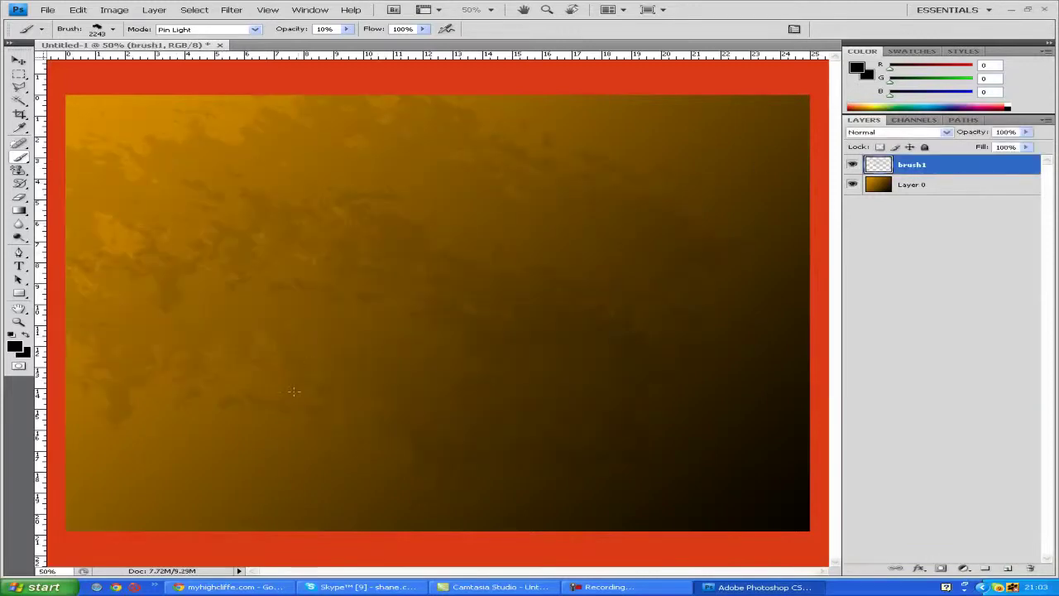
{"action": "key", "text": "ctrl+z"}
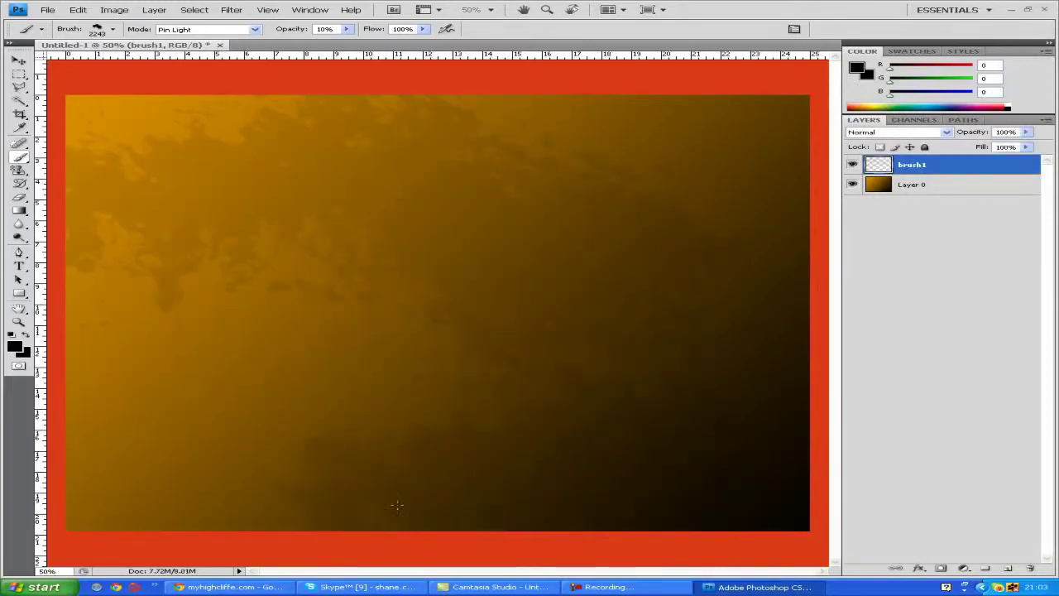
{"action": "left_click", "coordinate": [67, 527]}
{"action": "left_click", "coordinate": [762, 111]}
{"action": "left_click", "coordinate": [116, 463]}
{"action": "left_click", "coordinate": [249, 323]}
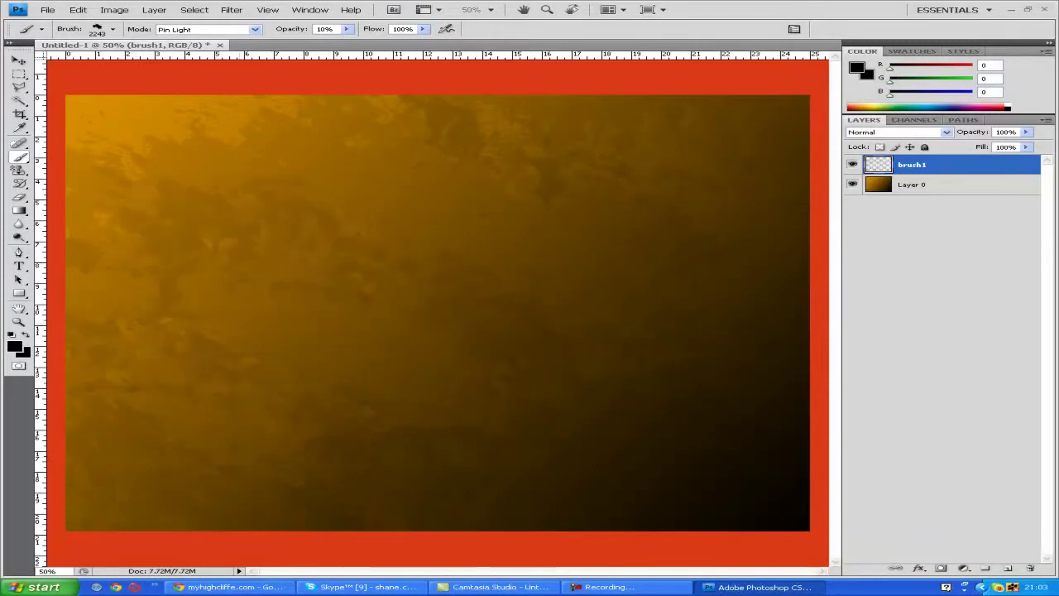
{"action": "key", "text": "ctrl+z"}
{"action": "left_click", "coordinate": [214, 414]}
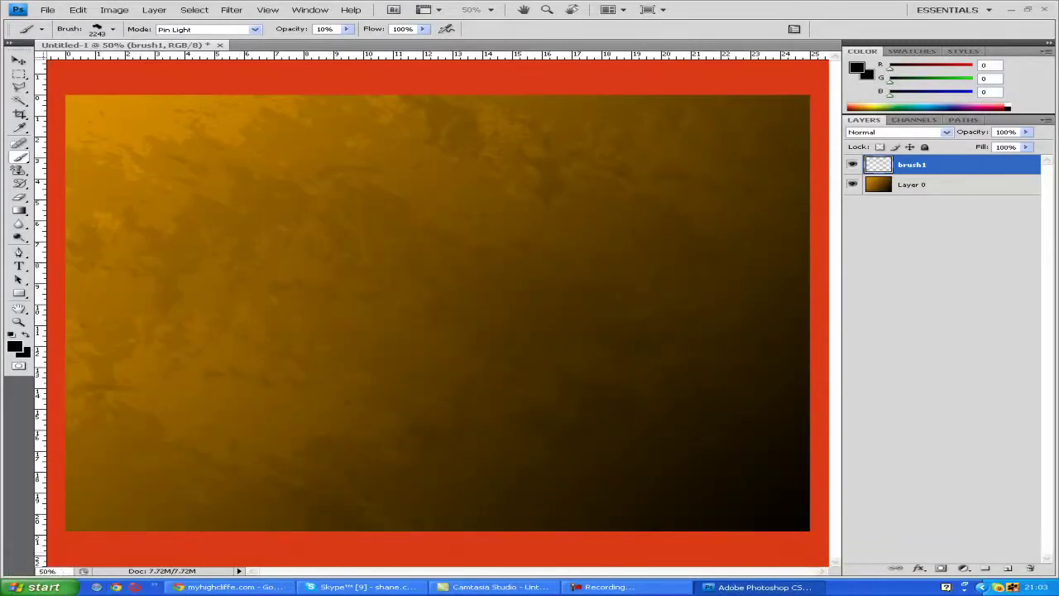
- Add a layer named brush2 and stamp it across the canvas with the 1600 px texture brush
{"action": "left_click", "coordinate": [1007, 568]}
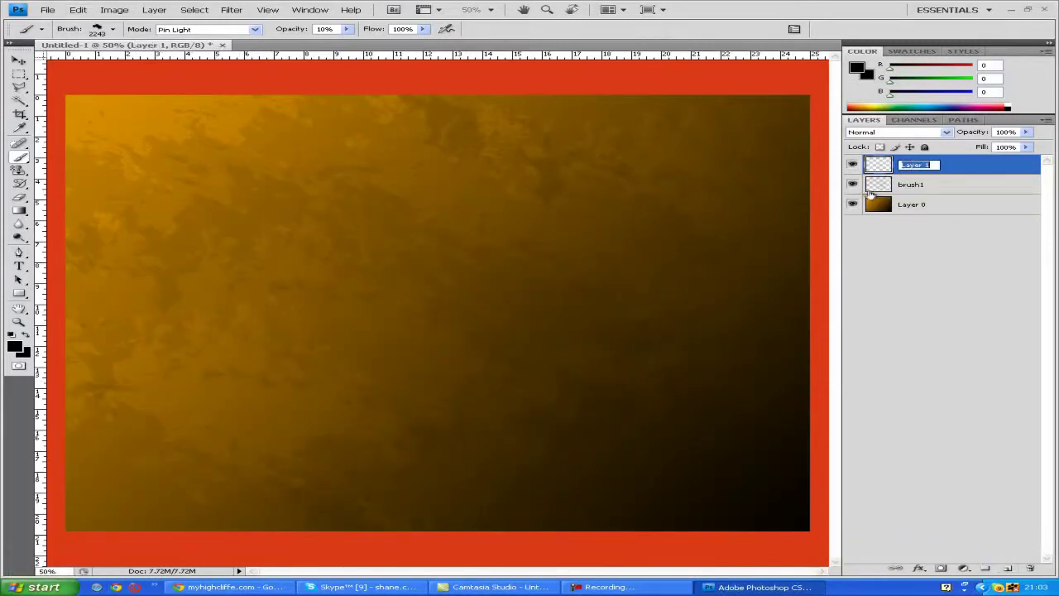
{"action": "left_click", "coordinate": [969, 266]}
{"action": "left_click", "coordinate": [923, 166]}
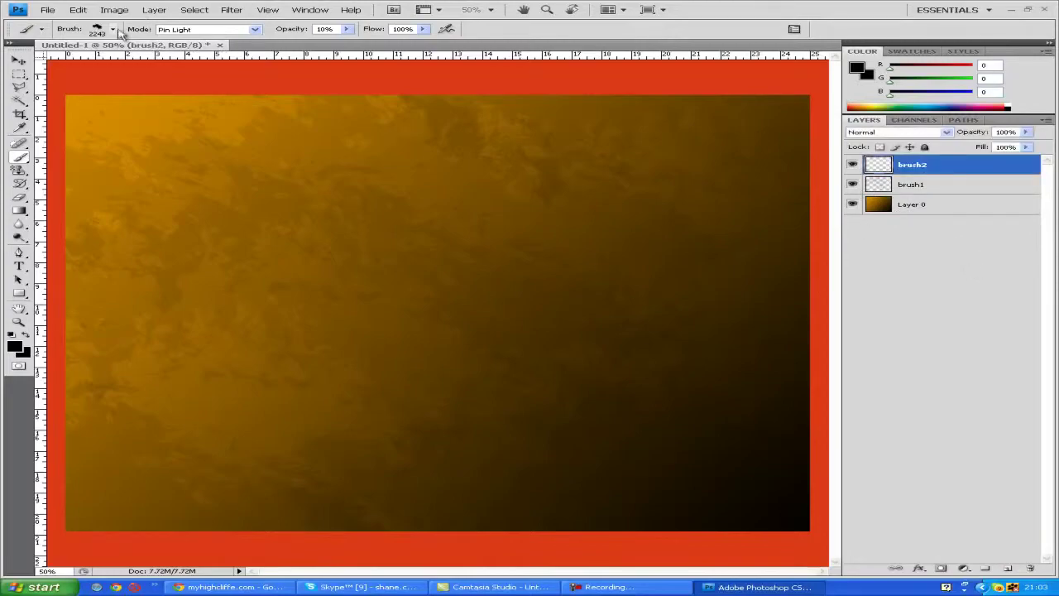
{"action": "left_click", "coordinate": [113, 30]}
{"action": "scroll", "coordinate": [222, 258], "scroll_direction": "down", "scroll_amount": 2}
{"action": "left_click", "coordinate": [194, 239]}
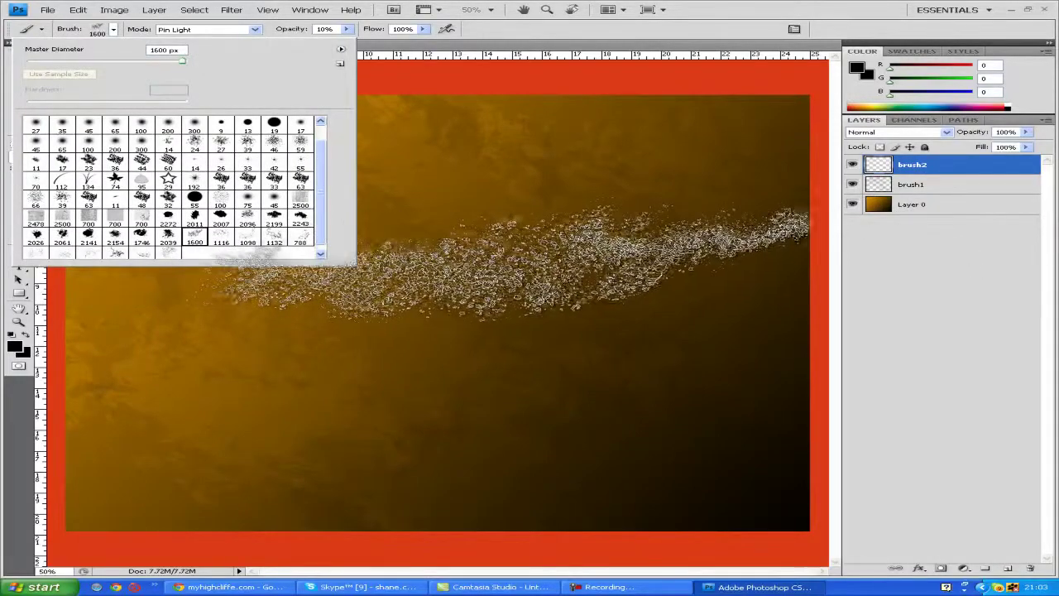
{"action": "left_click", "coordinate": [477, 341]}
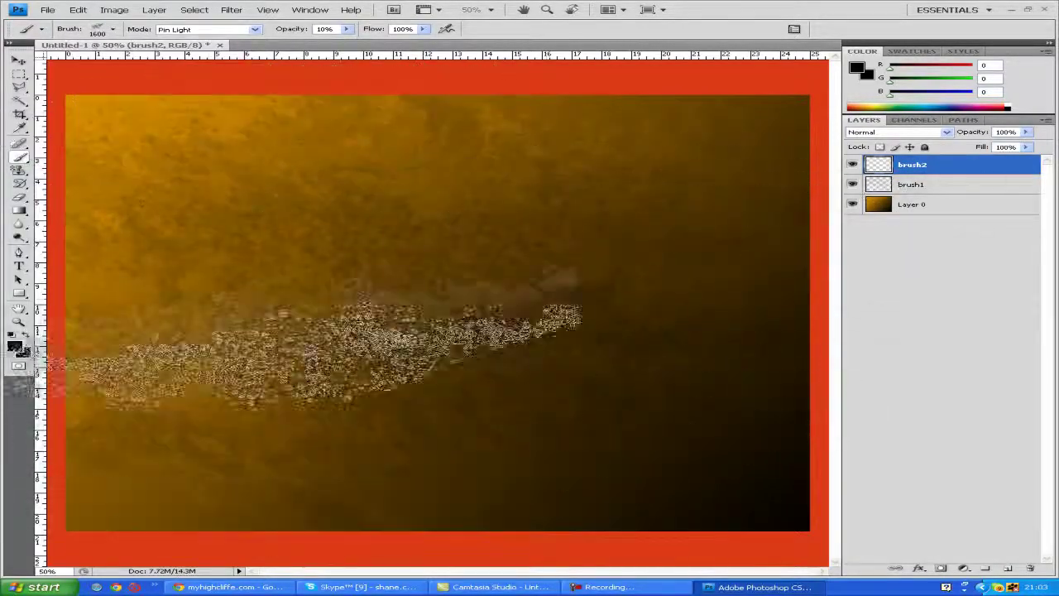
- Add a layer named brush3 and stamp texture on it with the 818 px brush
{"action": "left_click", "coordinate": [1008, 569]}
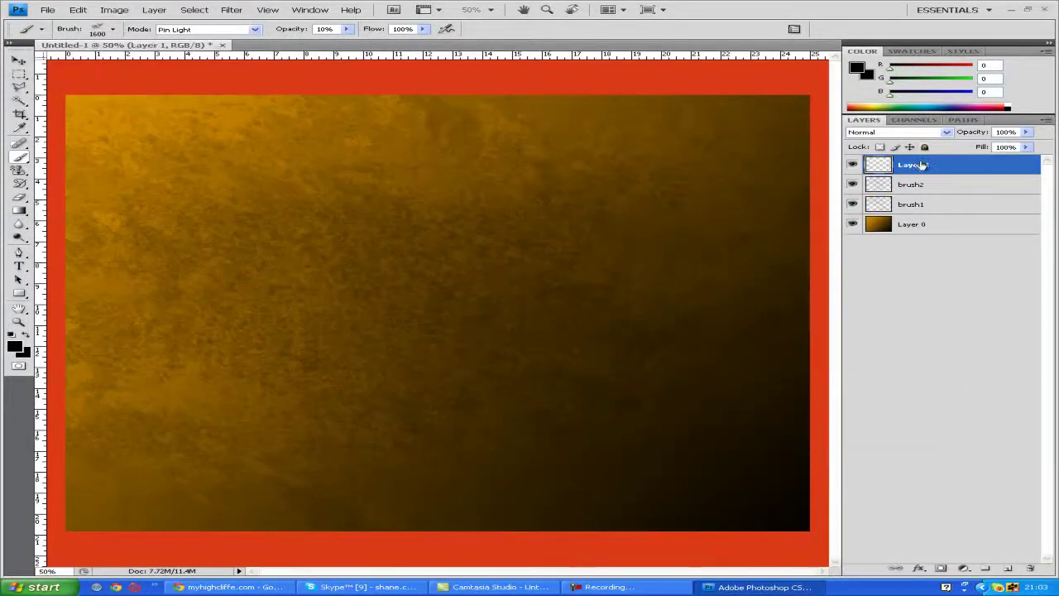
{"action": "type", "text": "brush3"}
{"action": "key", "text": "Return"}
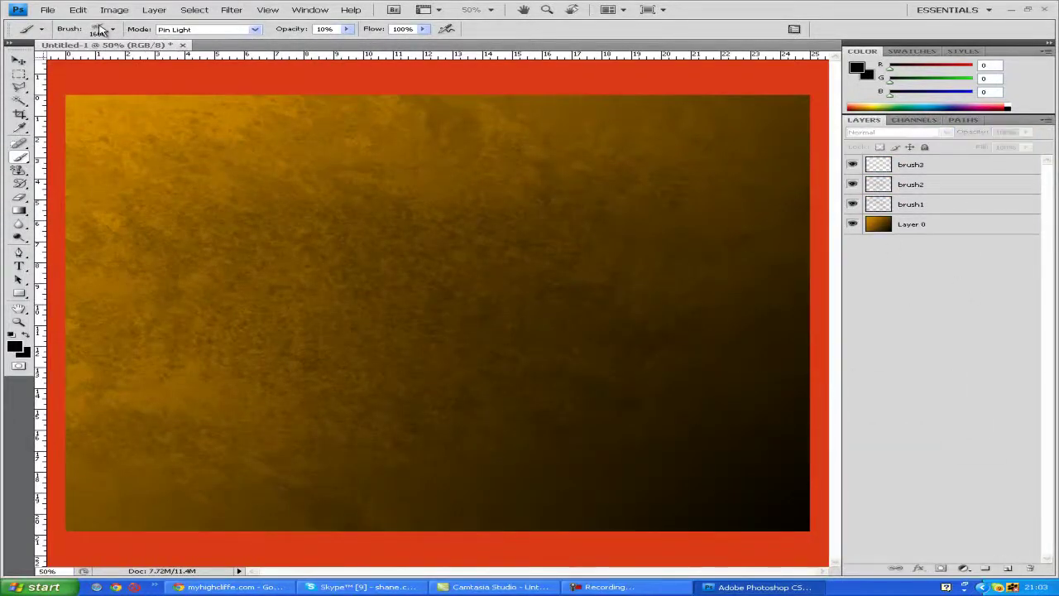
{"action": "left_click", "coordinate": [102, 31]}
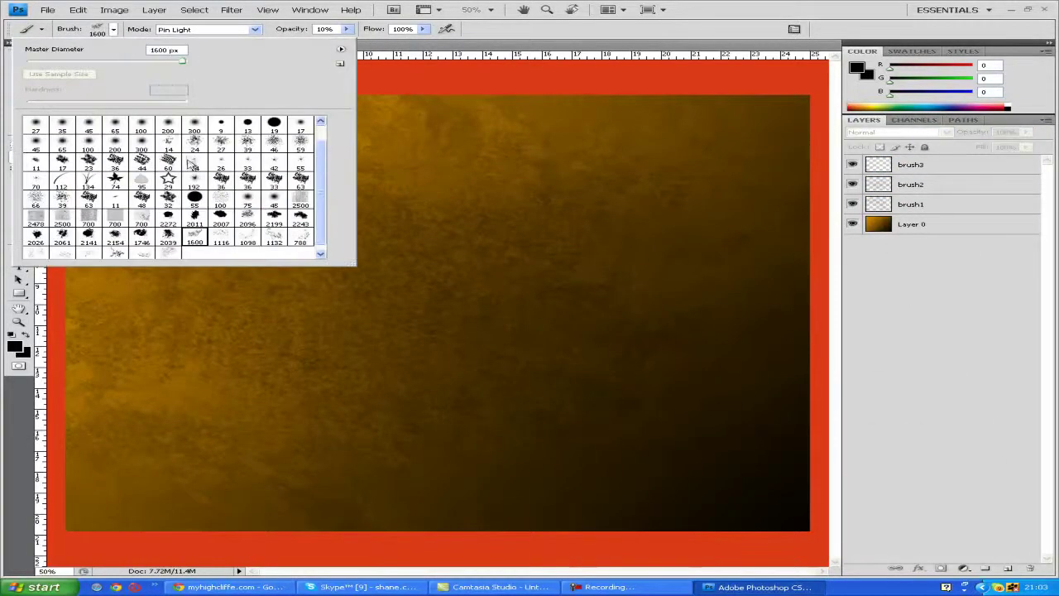
{"action": "left_click", "coordinate": [163, 255]}
{"action": "left_click", "coordinate": [407, 325]}
{"action": "left_click", "coordinate": [461, 213]}
{"action": "left_click", "coordinate": [1010, 169]}
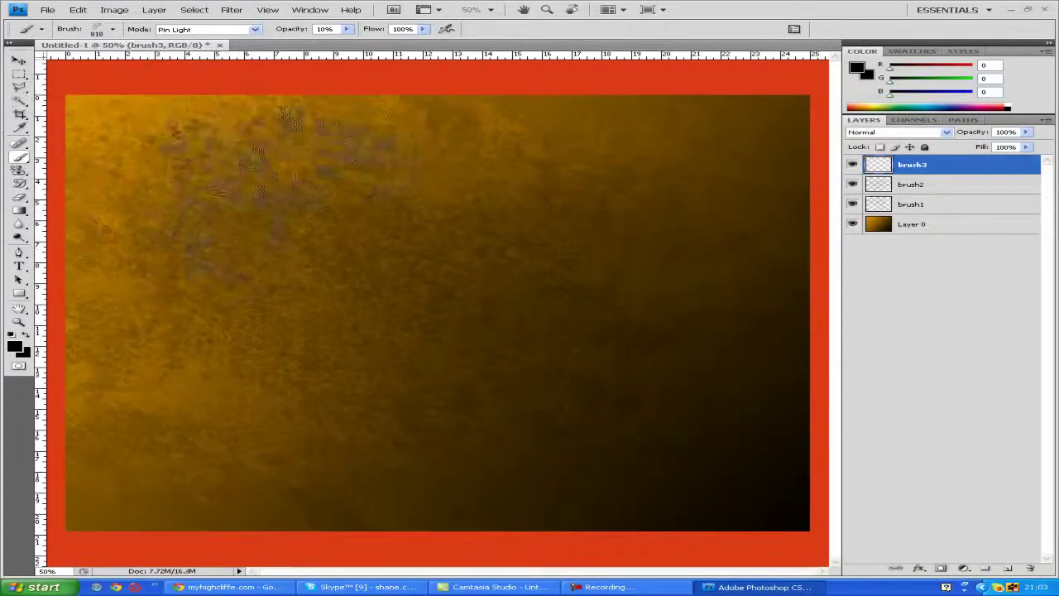
- Add a vertical guide and align it with the left edge of the canvas
{"action": "left_click_drag", "start_coordinate": [40, 356], "coordinate": [189, 356]}
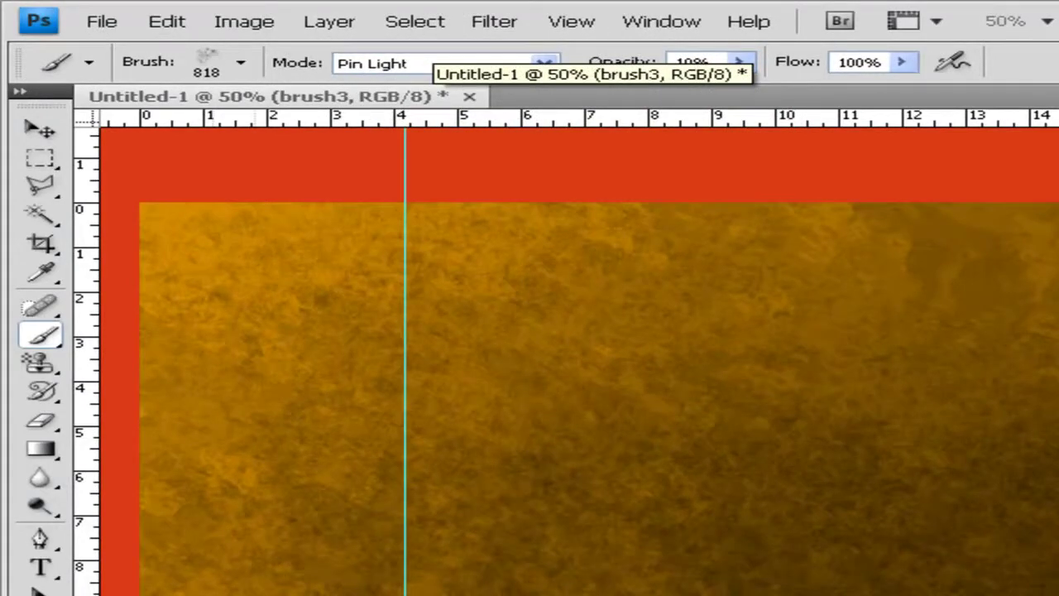
{"action": "left_click", "coordinate": [40, 130]}
{"action": "left_click_drag", "start_coordinate": [402, 128], "coordinate": [142, 165]}
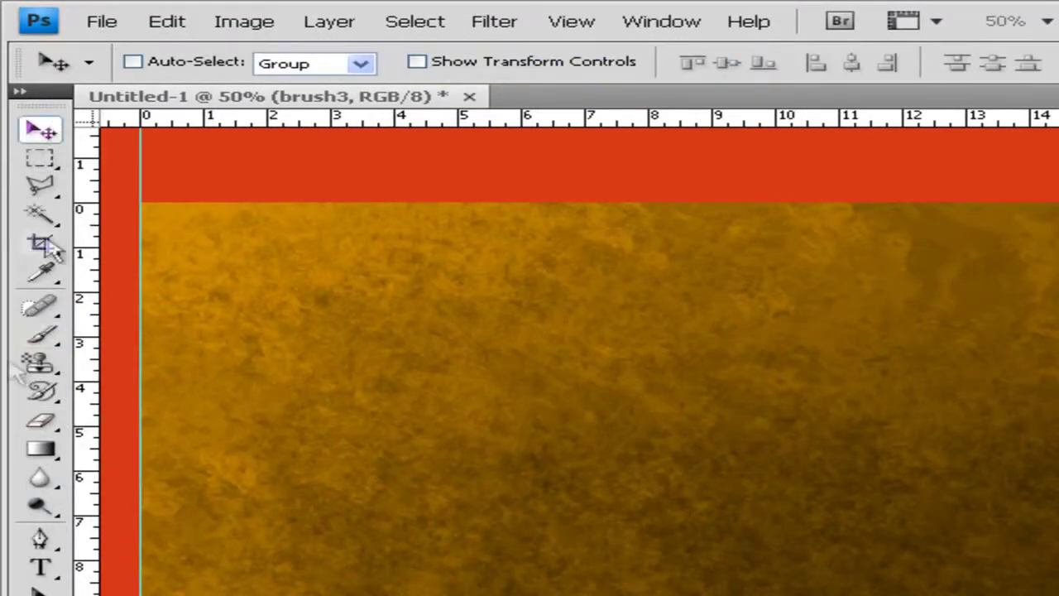
{"action": "left_click", "coordinate": [40, 568]}
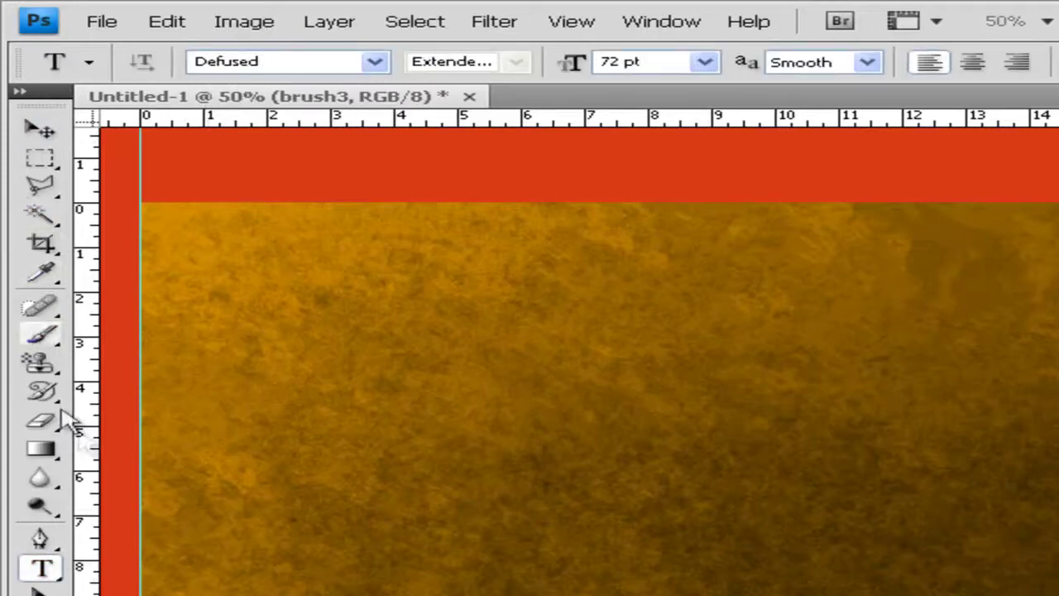
- Add a layer named brush4 and stamp grunge texture on it with the 2243 px Brush tool tip
{"action": "left_click", "coordinate": [39, 333]}
{"action": "double_click", "coordinate": [917, 165]}
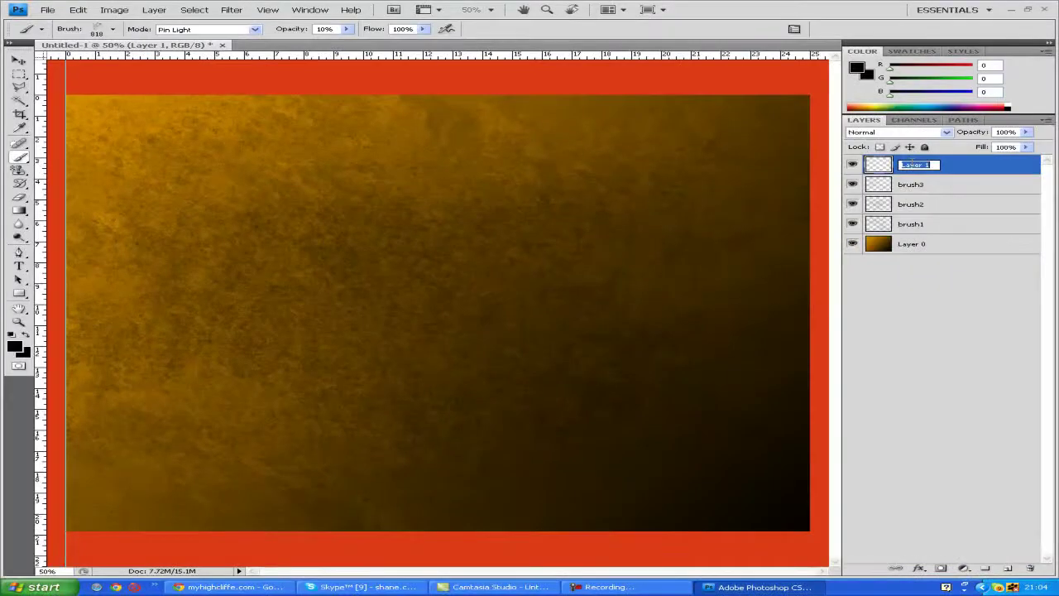
{"action": "key", "text": "Return"}
{"action": "left_click", "coordinate": [112, 29]}
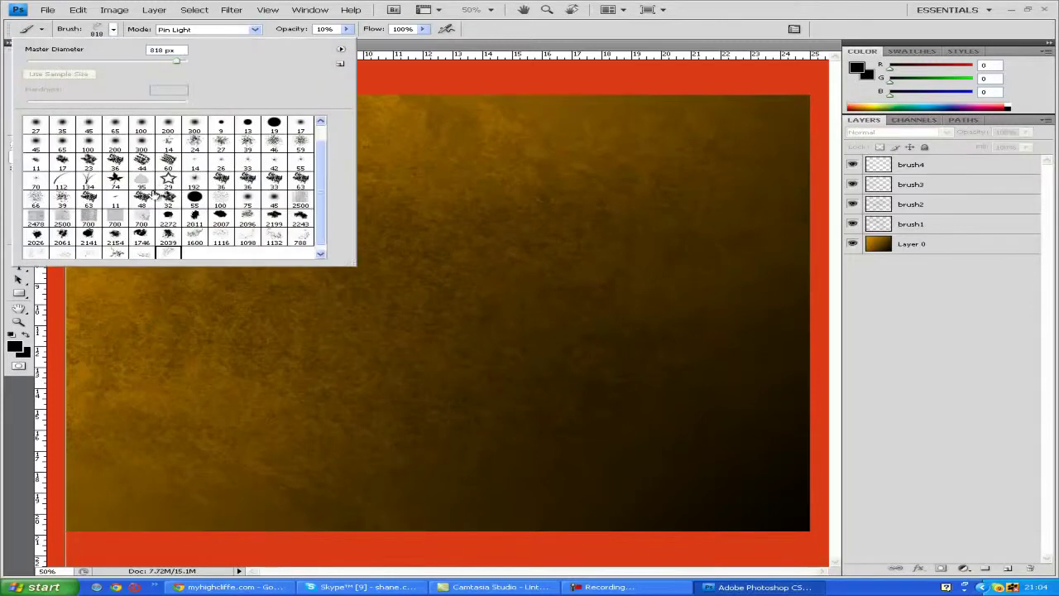
{"action": "left_click", "coordinate": [531, 317]}
{"action": "left_click", "coordinate": [453, 217]}
{"action": "left_click", "coordinate": [910, 165]}
- Stamp the 957 px brush near the lower-left corner of the canvas on the brush4 layer
{"action": "left_click", "coordinate": [112, 32]}
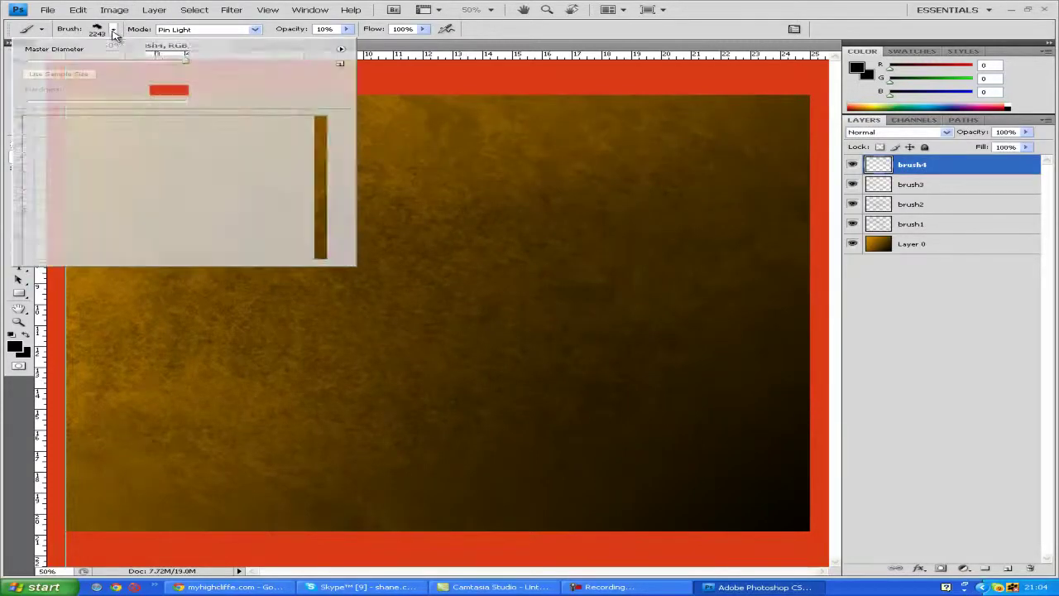
{"action": "left_click", "coordinate": [116, 255]}
{"action": "left_click", "coordinate": [232, 459]}
- Add a new layer named brush5 above brush4
{"action": "left_click", "coordinate": [1007, 568]}
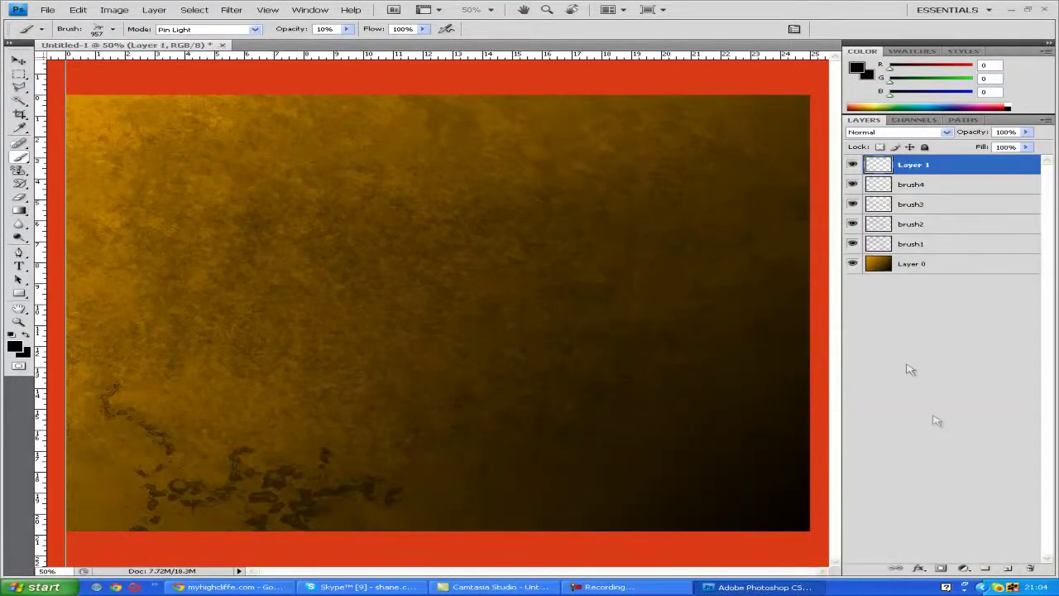
{"action": "left_click", "coordinate": [980, 422]}
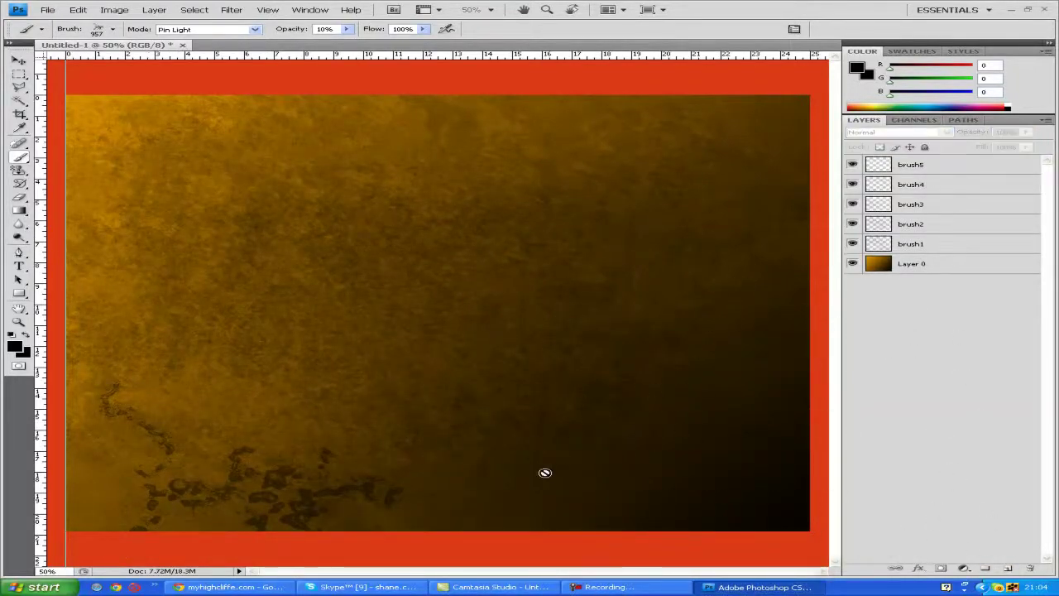
- Stamp the 957 px brush once on the brush5 layer in the lower-right part of the canvas
{"action": "left_click", "coordinate": [543, 473]}
{"action": "left_click", "coordinate": [444, 216]}
{"action": "left_click", "coordinate": [924, 160]}
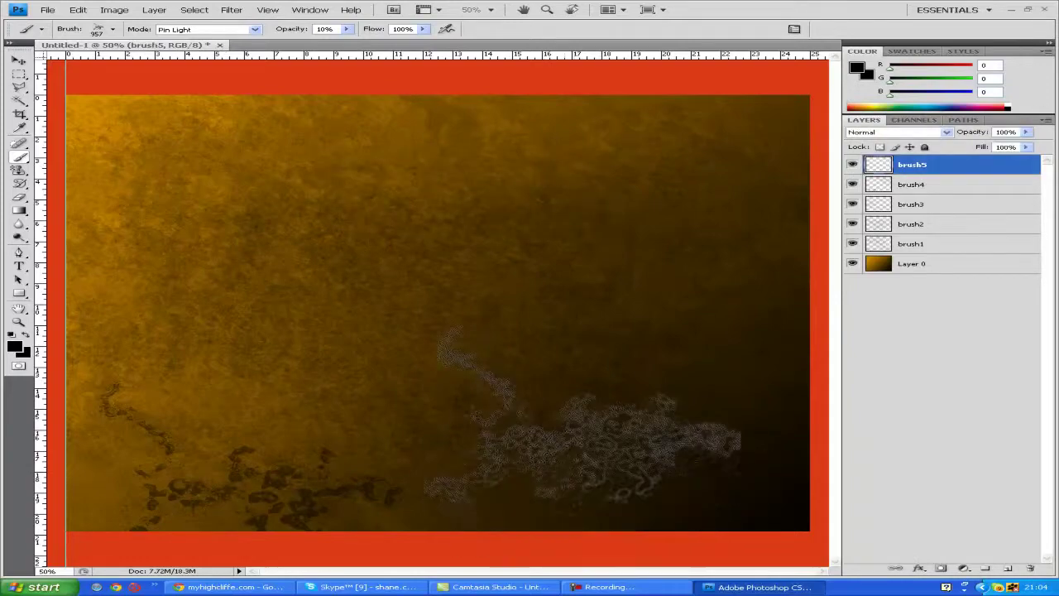
{"action": "left_click", "coordinate": [584, 416]}
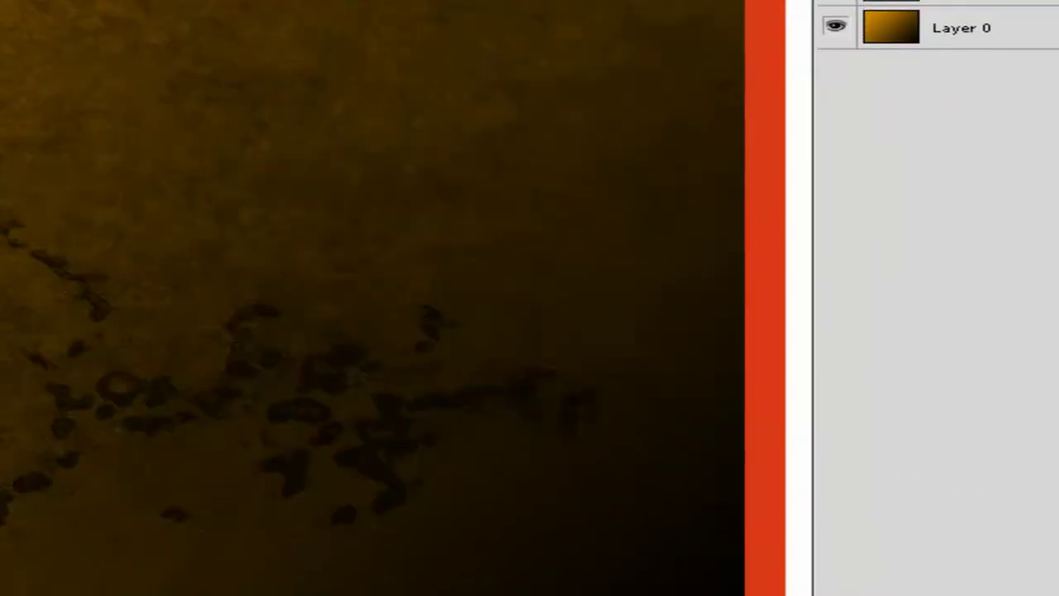
- Rotate the brush5 stamp to about 158° and place it in the lower-right corner of the canvas
{"action": "key", "text": "ctrl+t"}
{"action": "left_click_drag", "start_coordinate": [115, 70], "coordinate": [818, 284]}
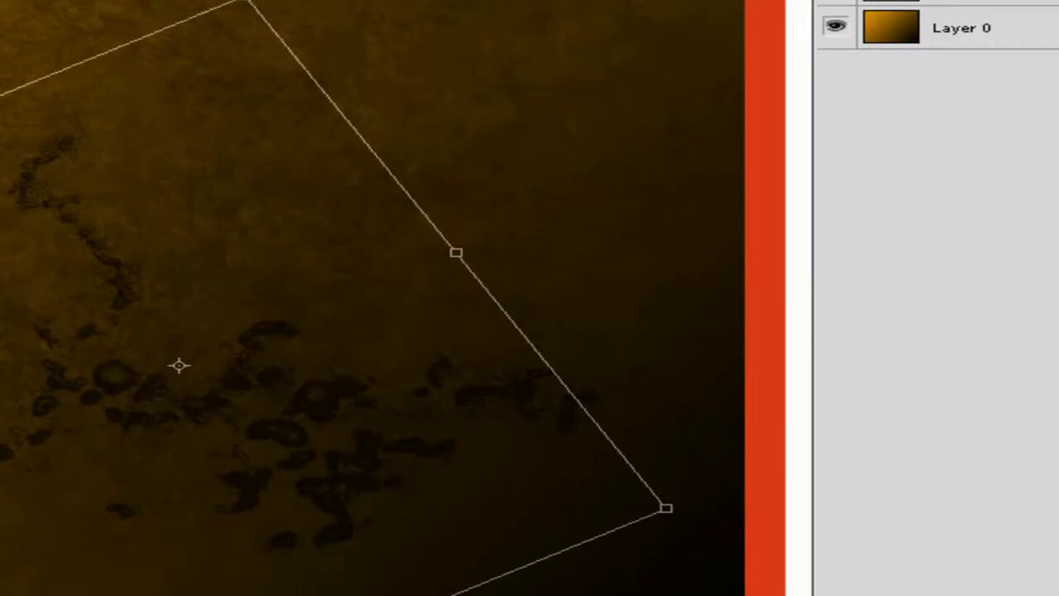
{"action": "left_click_drag", "start_coordinate": [0, 124], "coordinate": [8, 80]}
{"action": "left_click_drag", "start_coordinate": [175, 166], "coordinate": [535, 343]}
{"action": "left_click_drag", "start_coordinate": [310, 390], "coordinate": [436, 453]}
{"action": "left_click", "coordinate": [13, 60]}
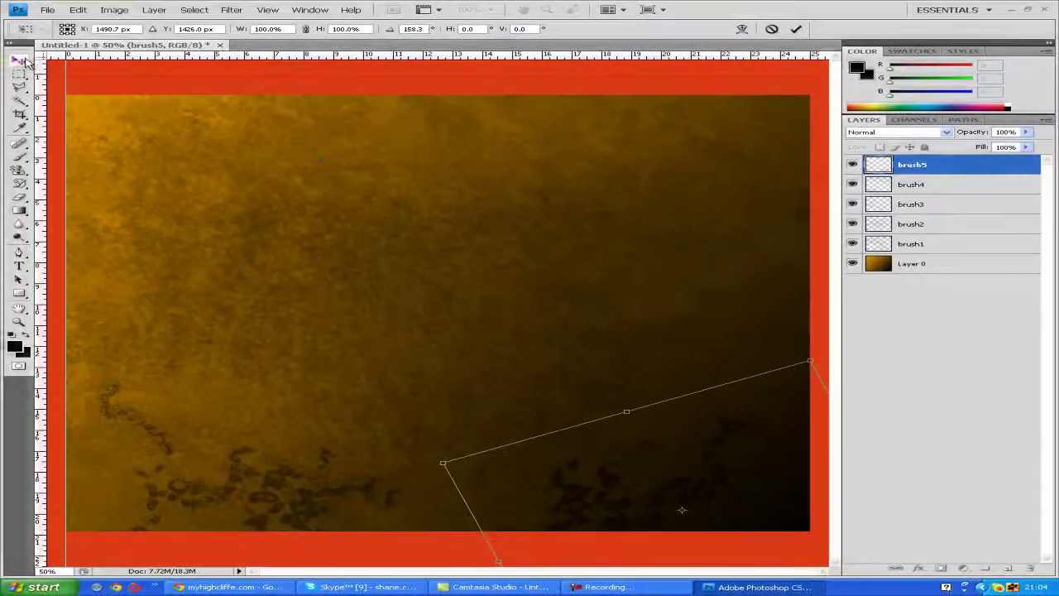
{"action": "left_click", "coordinate": [406, 210]}
- Duplicate the brush5 layer, move the copy along the lower edge towards the left stamp, and rotate it about 28°
{"action": "key", "text": "ctrl+j"}
{"action": "mouse_move", "coordinate": [602, 470]}
{"action": "left_mouse_down"}
{"action": "mouse_move", "coordinate": [66, 469]}
{"action": "mouse_move", "coordinate": [369, 501]}
{"action": "left_mouse_up"}
{"action": "key", "text": "ctrl+t"}
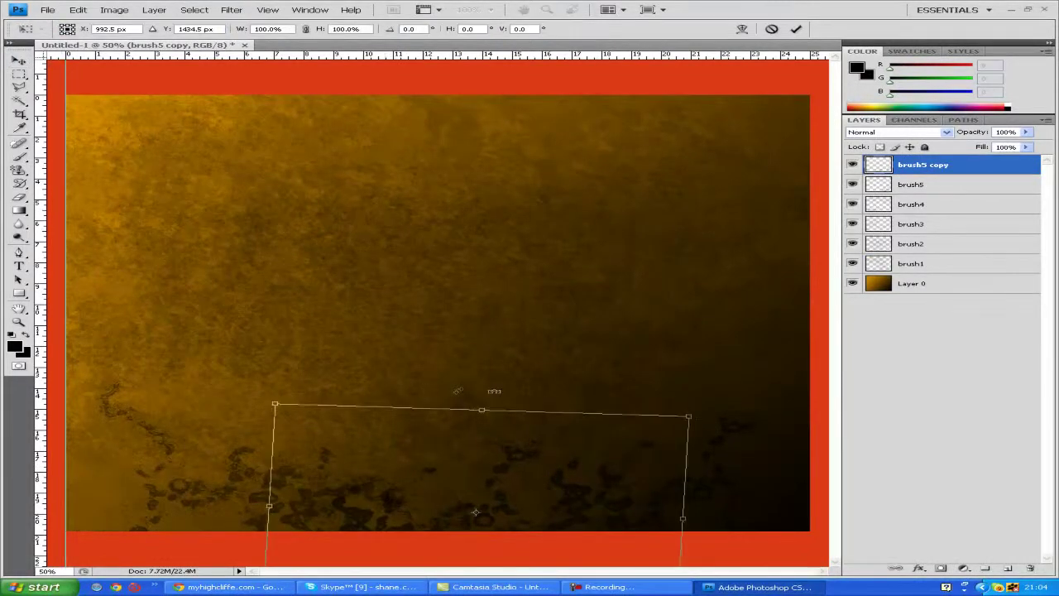
{"action": "left_click_drag", "start_coordinate": [454, 389], "coordinate": [548, 406]}
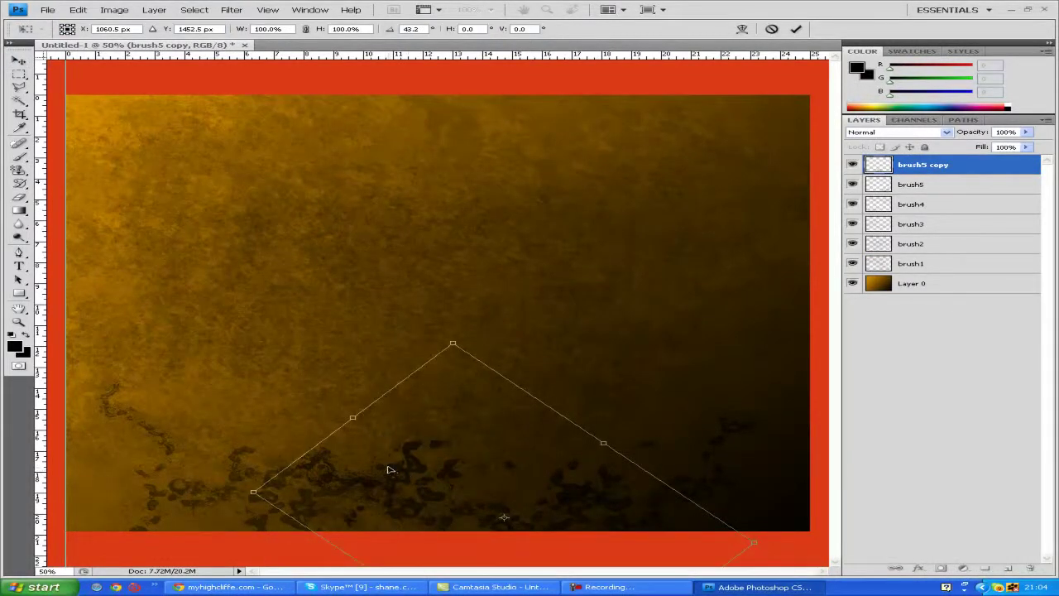
{"action": "left_click_drag", "start_coordinate": [596, 375], "coordinate": [556, 357]}
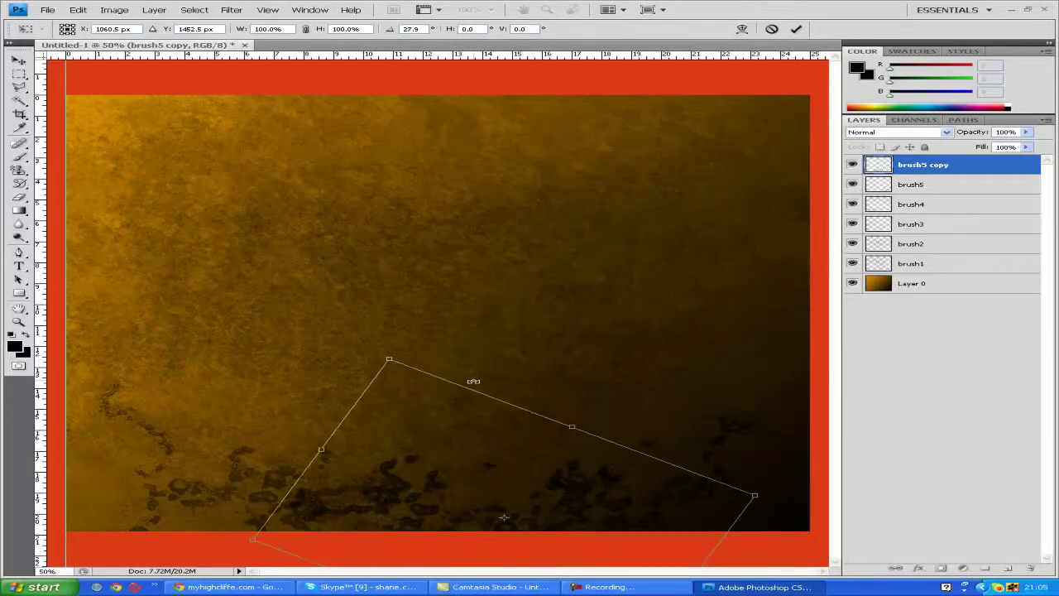
{"action": "left_click", "coordinate": [19, 60]}
{"action": "left_click", "coordinate": [406, 212]}
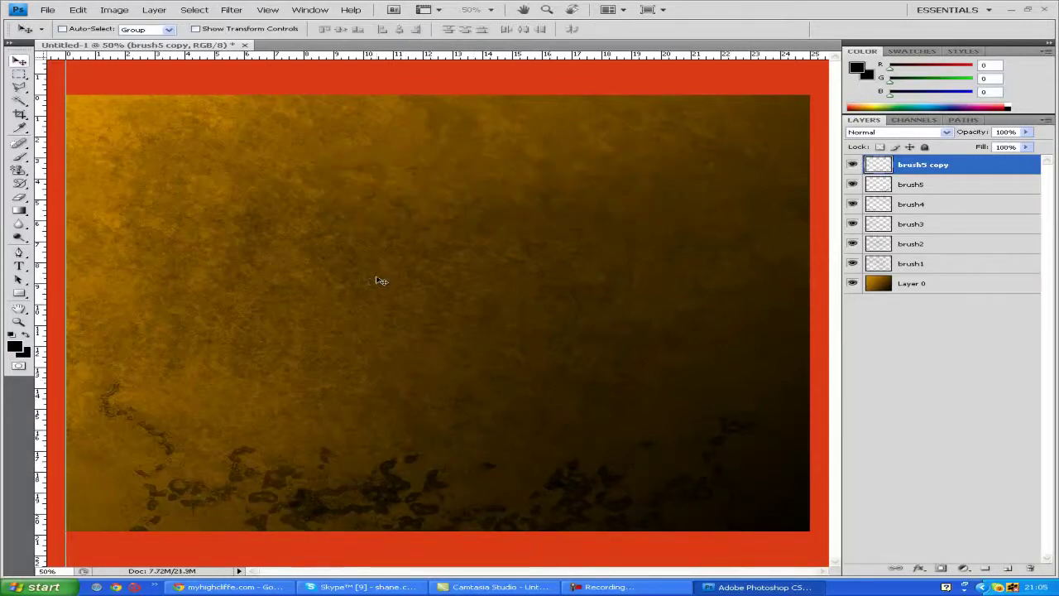
- Duplicate brush5 copy into the canvas's lower-left corner and merge the three brush5 layers
{"action": "key", "text": "ctrl+j"}
{"action": "left_click_drag", "start_coordinate": [385, 449], "coordinate": [45, 465]}
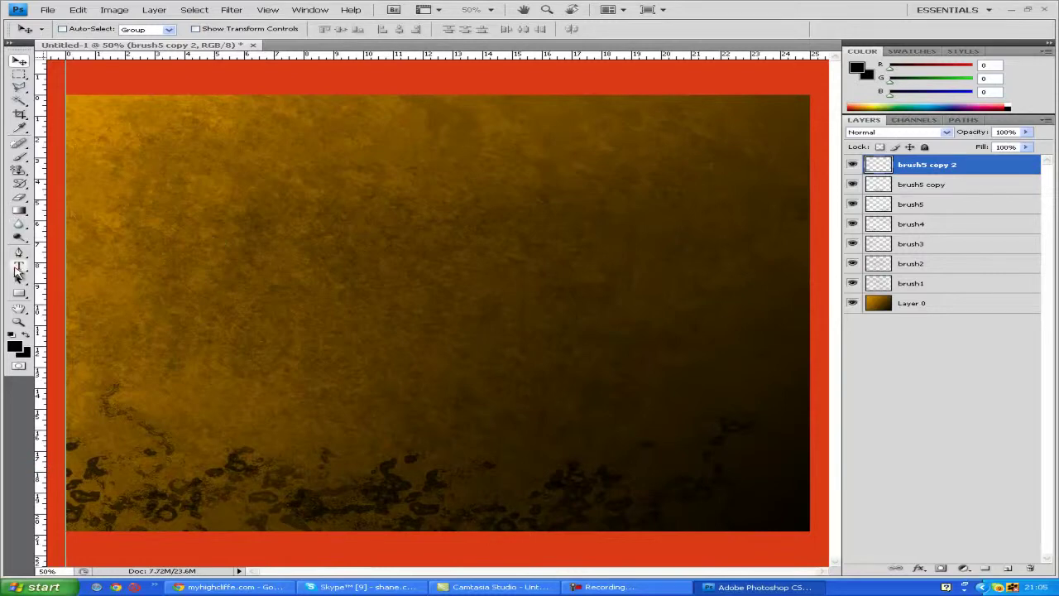
{"action": "left_click", "coordinate": [958, 185]}
{"action": "left_click", "coordinate": [938, 209]}
{"action": "left_click", "coordinate": [937, 169], "text": "shift"}
{"action": "right_click", "coordinate": [937, 169]}
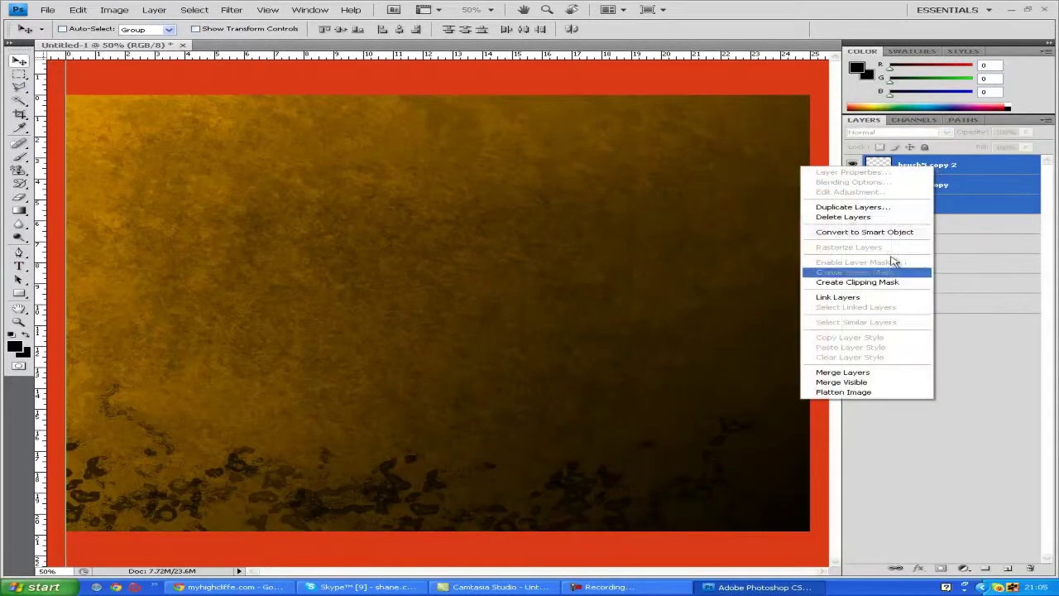
{"action": "left_click", "coordinate": [871, 373]}
- Duplicate the merged brush5 layer, rotate the copy upside down, and place it along the canvas's upper edge
{"action": "key", "text": "ctrl+j"}
{"action": "key", "text": "ctrl+t"}
{"action": "mouse_move", "coordinate": [698, 301]}
{"action": "left_mouse_down"}
{"action": "mouse_move", "coordinate": [311, 335]}
{"action": "mouse_move", "coordinate": [539, 414]}
{"action": "mouse_move", "coordinate": [532, 361]}
{"action": "mouse_move", "coordinate": [458, 355]}
{"action": "mouse_move", "coordinate": [596, 548]}
{"action": "mouse_move", "coordinate": [529, 538]}
{"action": "mouse_move", "coordinate": [524, 492]}
{"action": "mouse_move", "coordinate": [666, 350]}
{"action": "mouse_move", "coordinate": [584, 465]}
{"action": "mouse_move", "coordinate": [499, 525]}
{"action": "left_mouse_up"}
{"action": "mouse_move", "coordinate": [458, 447]}
{"action": "left_mouse_down"}
{"action": "mouse_move", "coordinate": [465, 310]}
{"action": "mouse_move", "coordinate": [443, 152]}
{"action": "left_mouse_up"}
{"action": "left_click", "coordinate": [18, 60]}
{"action": "left_click", "coordinate": [439, 220]}
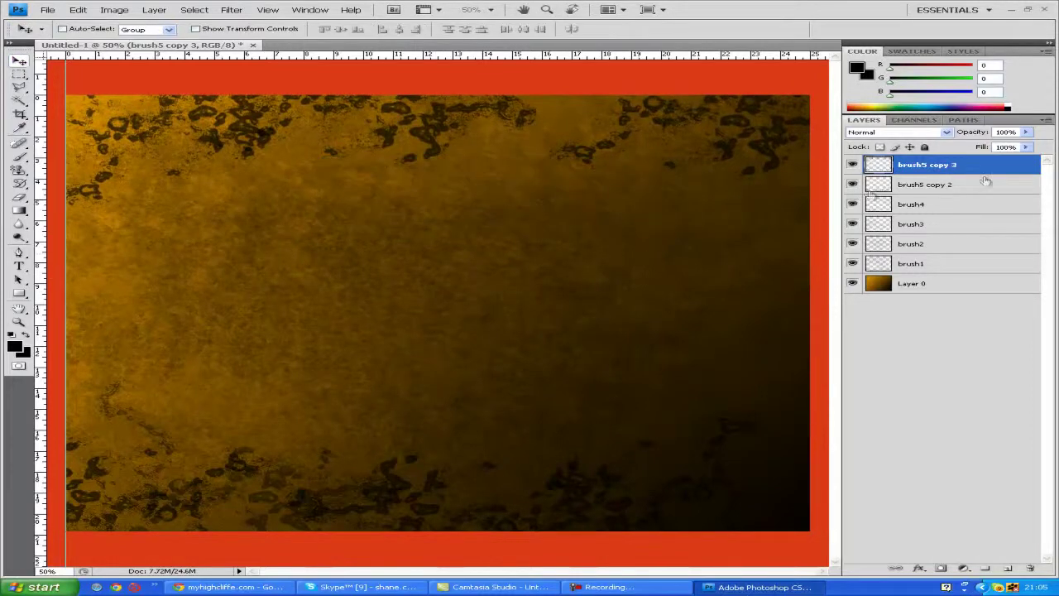
- Merge all the layers, from brush5 copy 3 down to Layer 0, into one layer
{"action": "left_click", "coordinate": [949, 286], "text": "shift"}
{"action": "right_click", "coordinate": [951, 281]}
{"action": "left_click", "coordinate": [893, 485]}
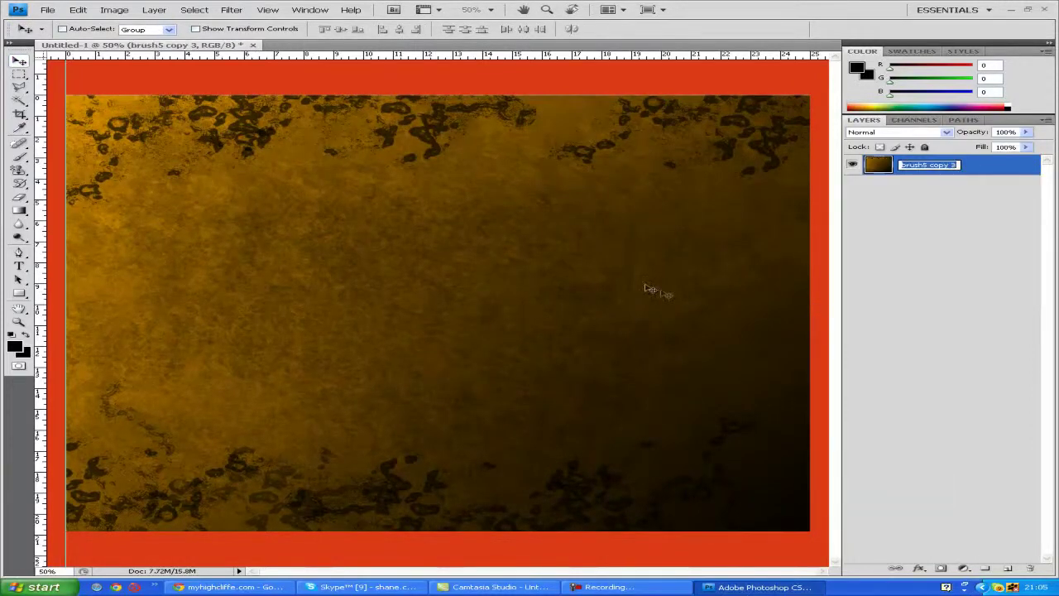
- Add an Inner Glow to the merged layer and set the glow colour to black
{"action": "double_click", "coordinate": [983, 172]}
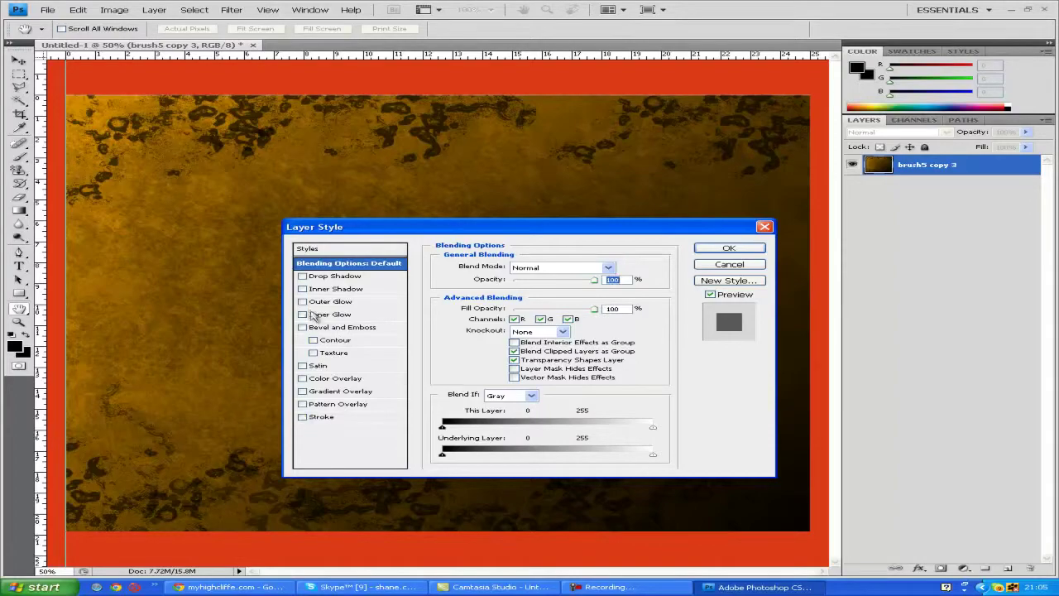
{"action": "left_click", "coordinate": [318, 314]}
{"action": "left_click", "coordinate": [476, 305]}
{"action": "left_click", "coordinate": [820, 250]}
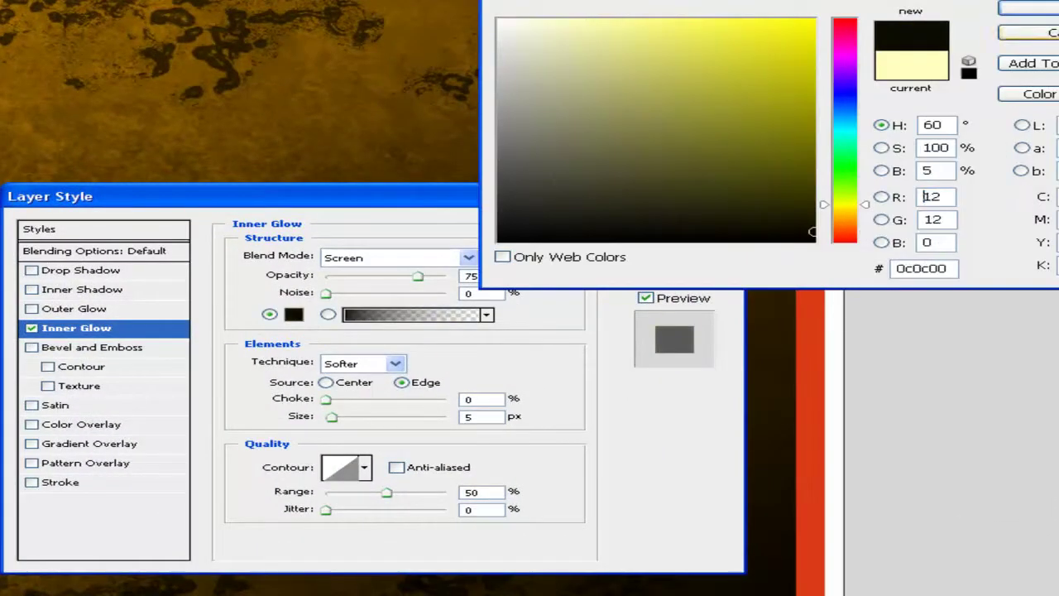
{"action": "key", "text": "Return"}
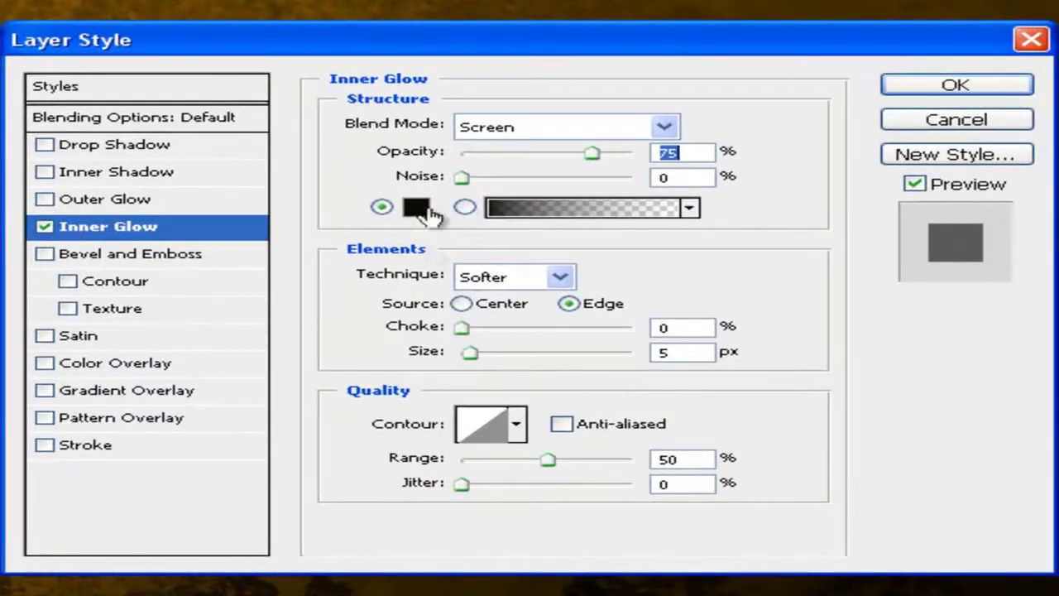
- Set the Inner Glow to Normal blend mode with 19% choke and 120 px size, and apply the style
{"action": "left_click", "coordinate": [561, 128]}
{"action": "left_click", "coordinate": [561, 139]}
{"action": "left_click_drag", "start_coordinate": [468, 329], "coordinate": [499, 352]}
{"action": "left_click_drag", "start_coordinate": [563, 328], "coordinate": [560, 360]}
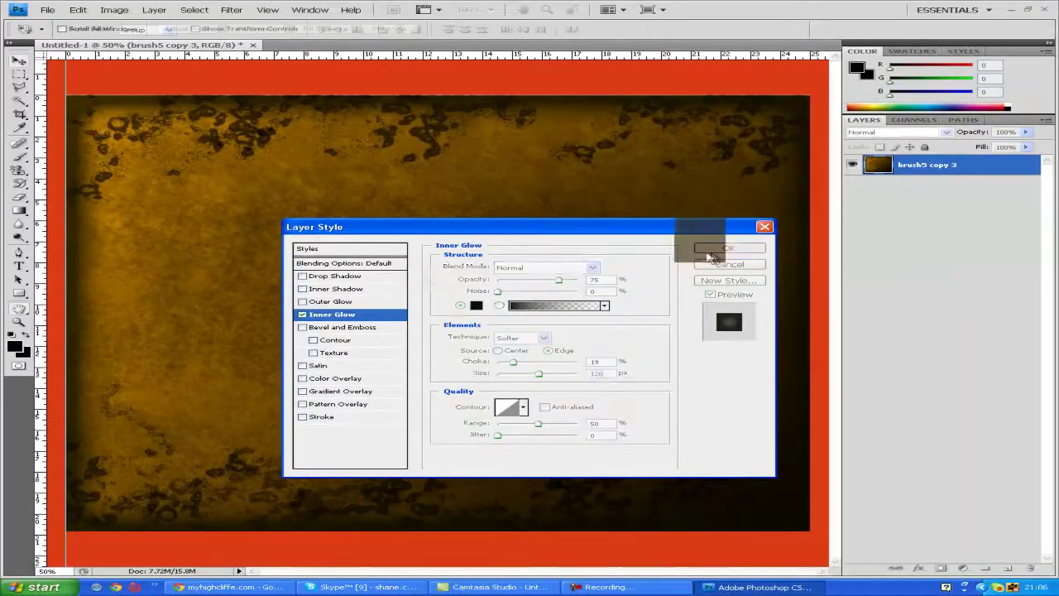
{"action": "left_click", "coordinate": [713, 252]}
- Add the text AgeOfTetra on the canvas in the Defused font at 72 pt
{"action": "key", "text": "t"}
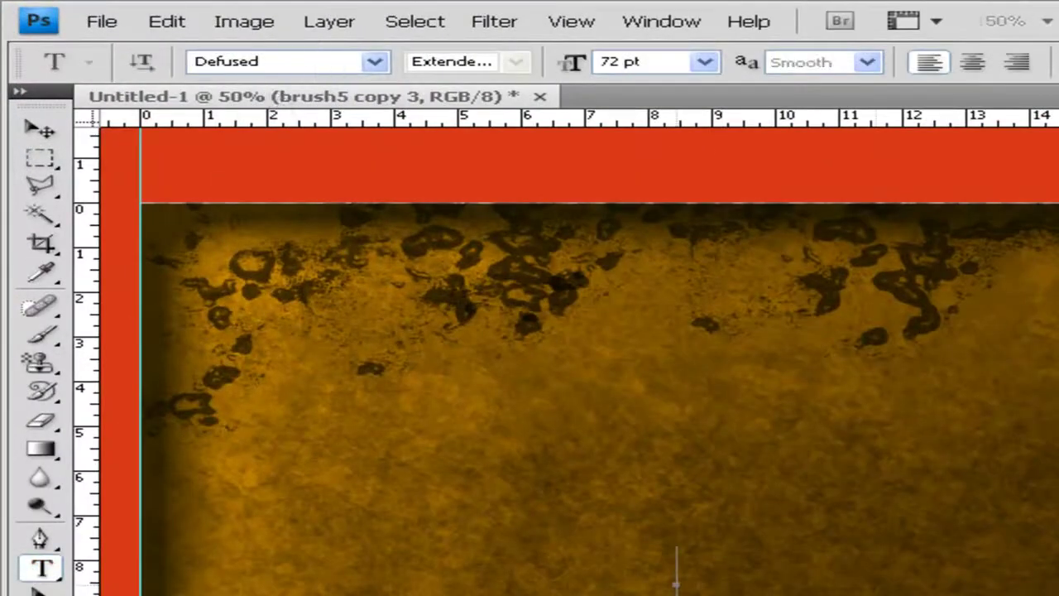
{"action": "left_click", "coordinate": [674, 582]}
{"action": "type", "text": "AGE"}
{"action": "key", "text": "BackSpace"}
{"action": "key", "text": "BackSpace"}
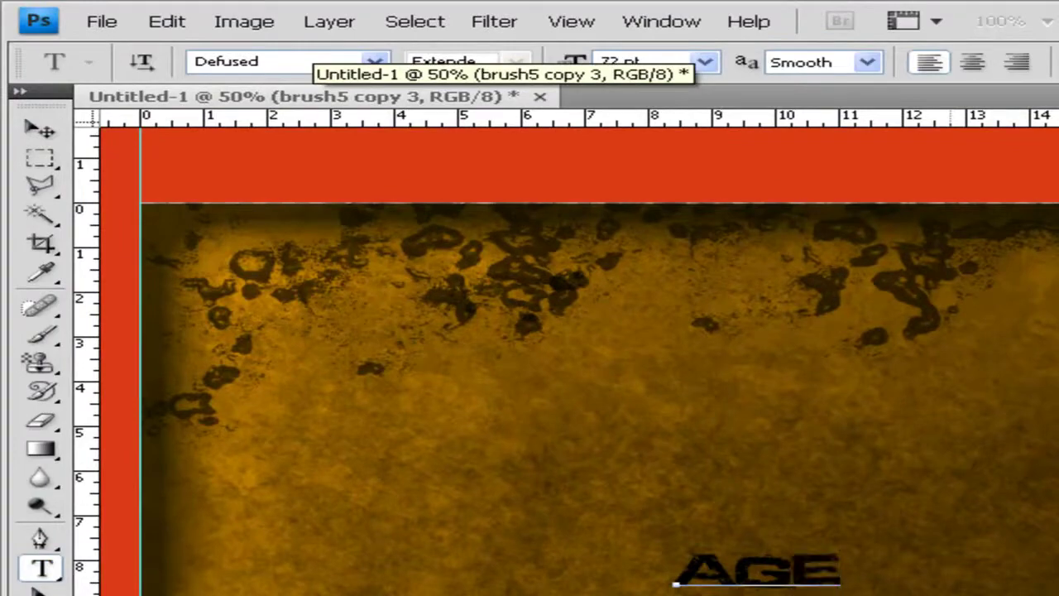
{"action": "type", "text": "GEOFTE"}
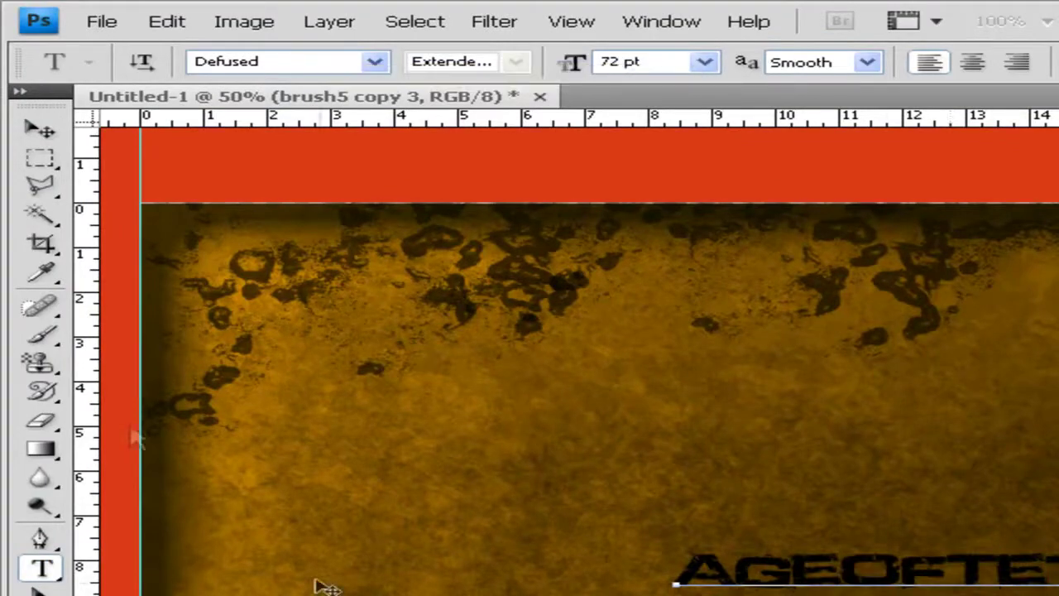
- Set the AgeOfTetra text size to 200 pt and move the text so it spans the middle of the canvas
{"action": "key", "text": "ctrl+a"}
{"action": "left_click_drag", "start_coordinate": [670, 59], "coordinate": [599, 61]}
{"action": "type", "text": "200"}
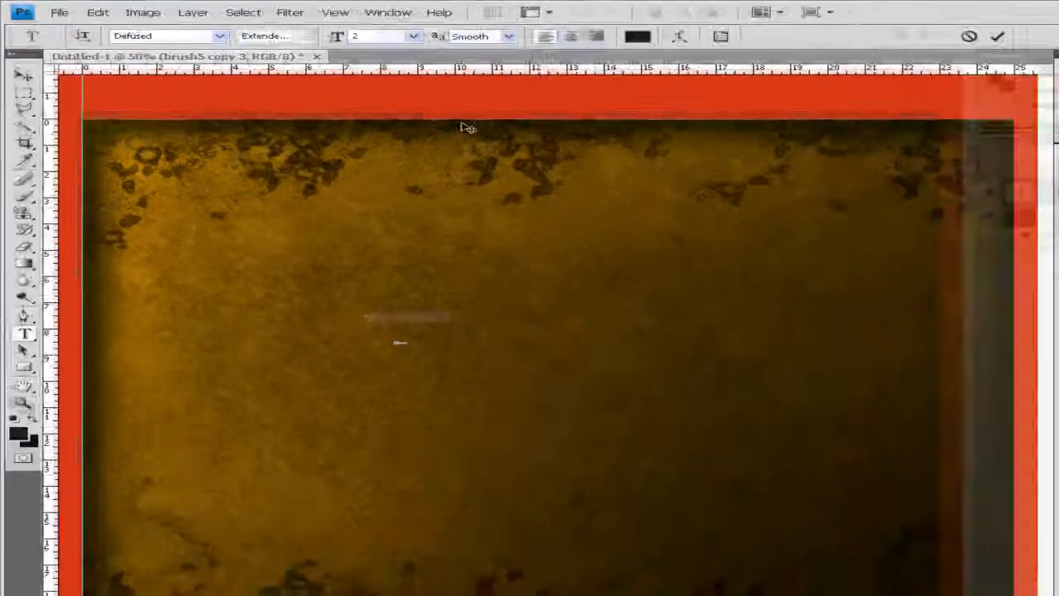
{"action": "left_click", "coordinate": [39, 128]}
{"action": "left_click_drag", "start_coordinate": [496, 271], "coordinate": [272, 307]}
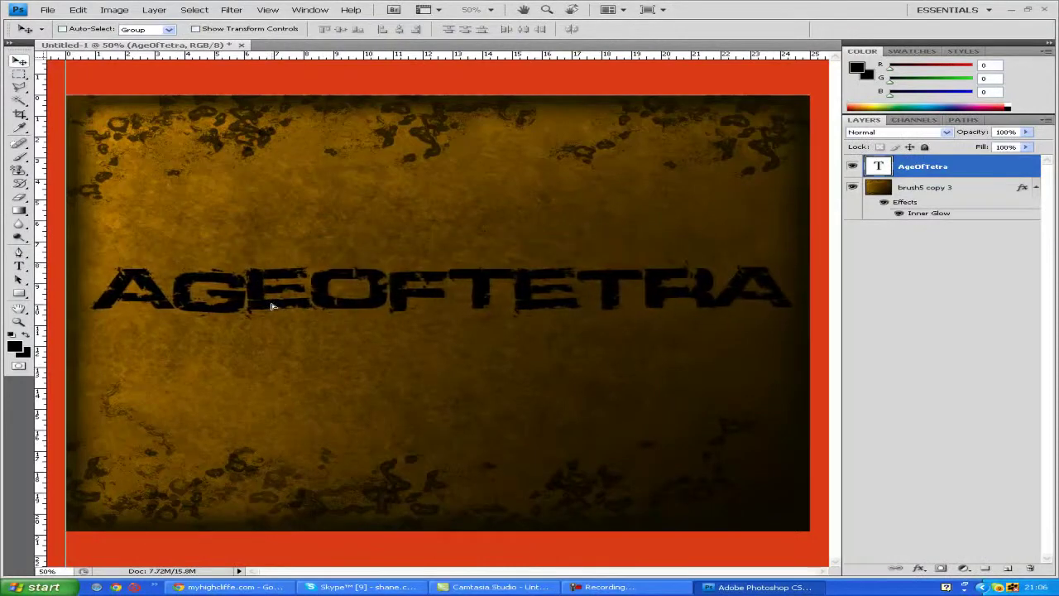
- Scale the AgeOfTetra text down to 81% and apply the transformation
{"action": "key", "text": "ctrl+t"}
{"action": "left_click_drag", "start_coordinate": [94, 260], "coordinate": [224, 273]}
{"action": "left_click", "coordinate": [23, 62]}
{"action": "left_click", "coordinate": [378, 216]}
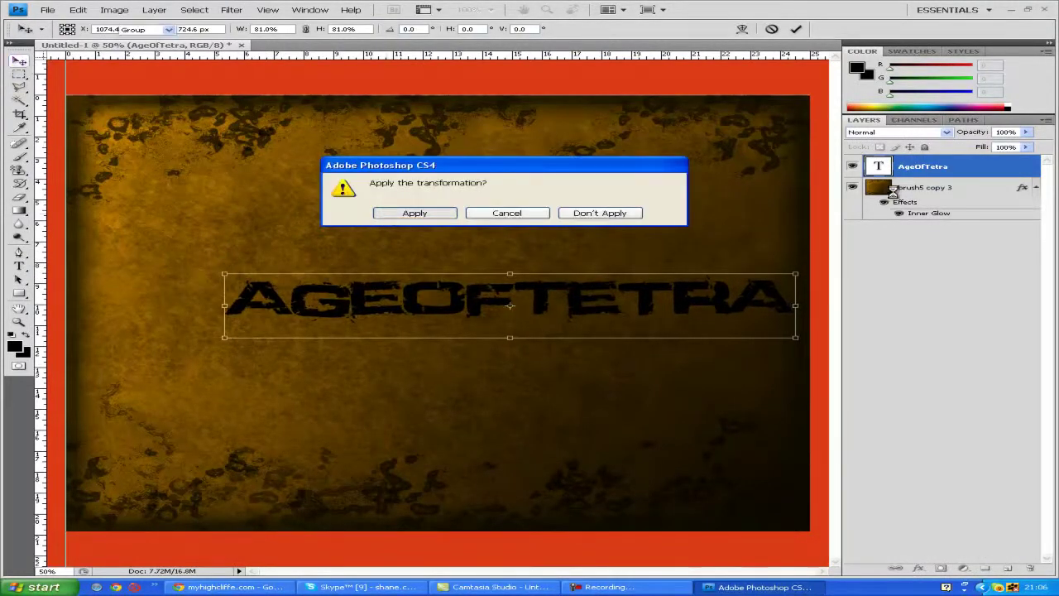
- Turn on a Gradient Overlay in the layer style of the AgeOfTetra text layer
{"action": "double_click", "coordinate": [967, 173]}
{"action": "left_click_drag", "start_coordinate": [537, 227], "coordinate": [765, 262]}
{"action": "left_click", "coordinate": [552, 432]}
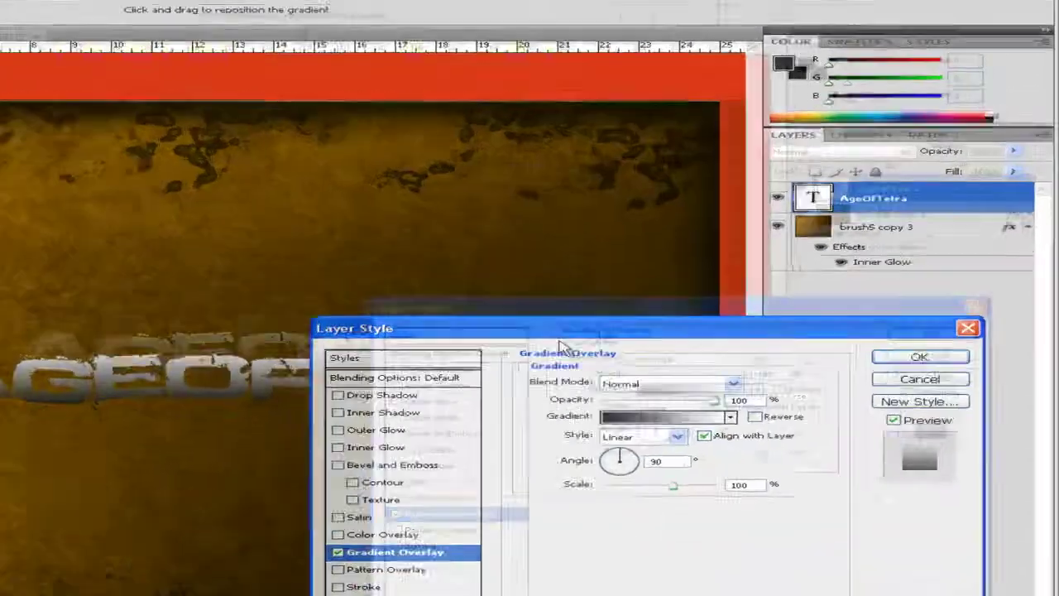
{"action": "left_click", "coordinate": [766, 326]}
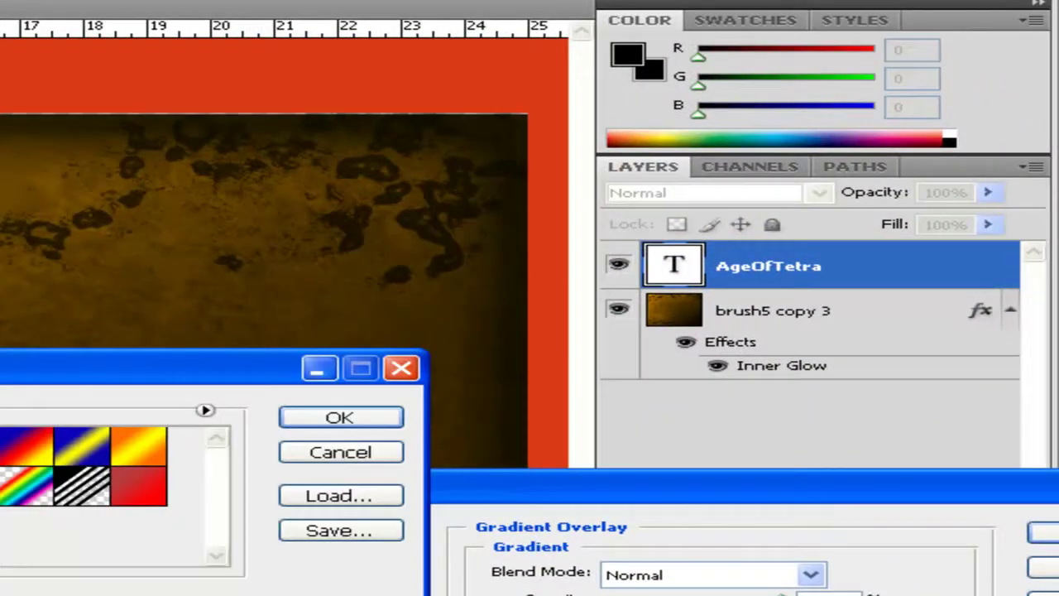
{"action": "mouse_move", "coordinate": [597, 419]}
{"action": "left_mouse_down"}
{"action": "mouse_move", "coordinate": [599, 411]}
{"action": "mouse_move", "coordinate": [600, 420]}
{"action": "left_mouse_up"}
{"action": "left_click", "coordinate": [538, 167]}
{"action": "left_click", "coordinate": [544, 199]}
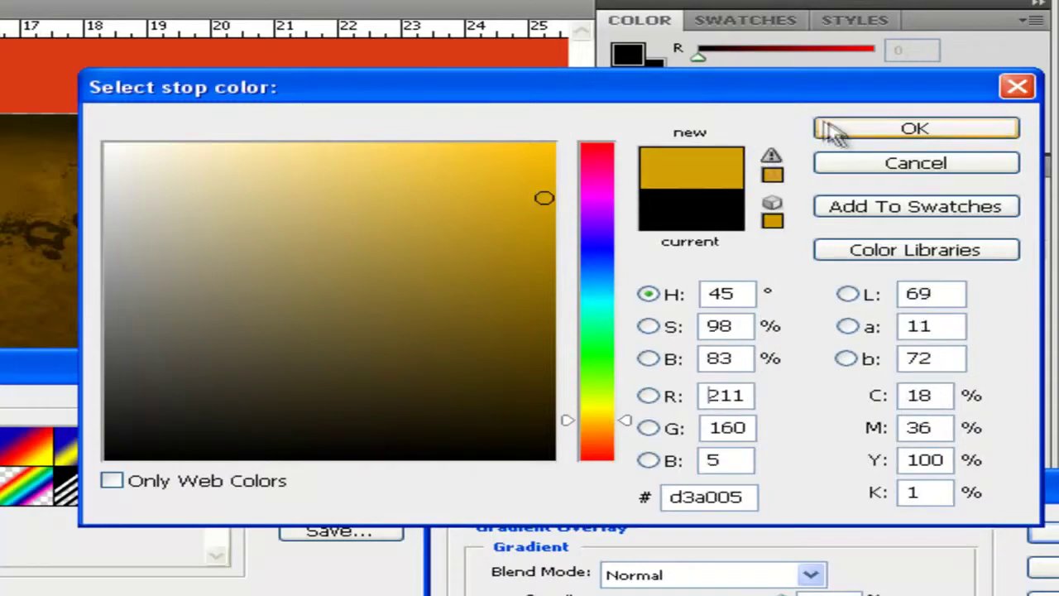
{"action": "left_click", "coordinate": [912, 128]}
{"action": "left_click_drag", "start_coordinate": [525, 194], "coordinate": [532, 152]}
{"action": "mouse_move", "coordinate": [592, 422]}
{"action": "left_mouse_down"}
{"action": "mouse_move", "coordinate": [594, 431]}
{"action": "mouse_move", "coordinate": [595, 420]}
{"action": "left_mouse_up"}
{"action": "left_click", "coordinate": [502, 169]}
{"action": "left_click_drag", "start_coordinate": [515, 225], "coordinate": [533, 168]}
{"action": "left_click", "coordinate": [915, 128]}
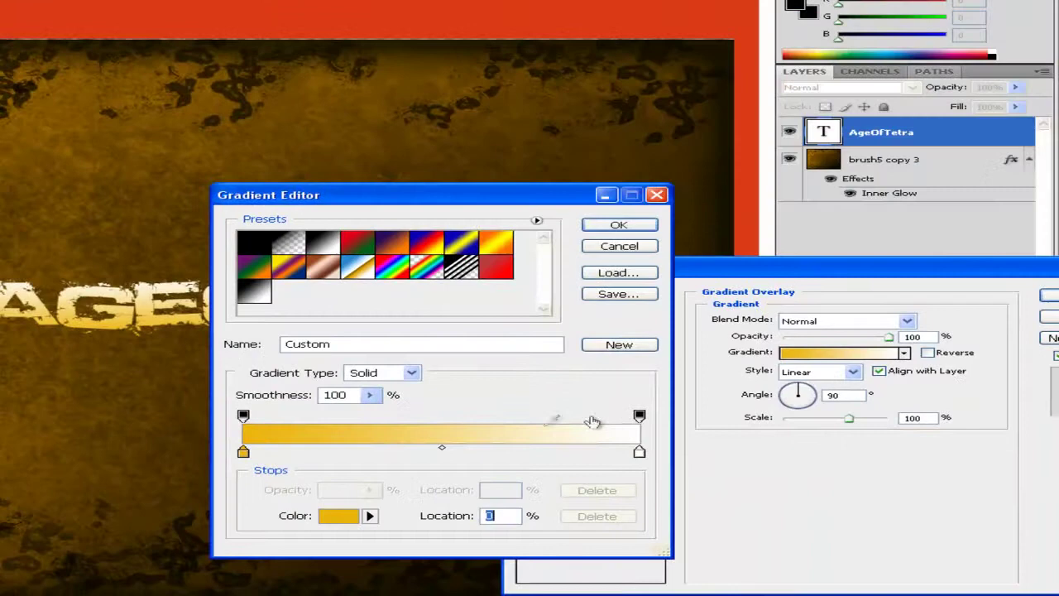
{"action": "double_click", "coordinate": [640, 454]}
{"action": "left_click", "coordinate": [750, 244]}
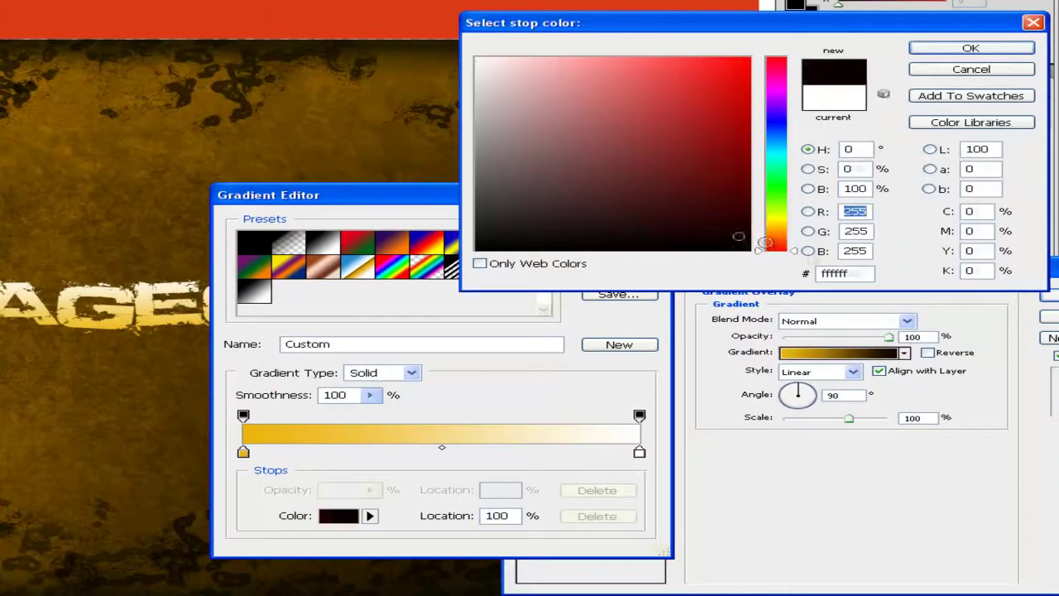
{"action": "left_click", "coordinate": [962, 50]}
{"action": "left_click_drag", "start_coordinate": [639, 450], "coordinate": [479, 451]}
{"action": "left_click_drag", "start_coordinate": [244, 451], "coordinate": [472, 451]}
{"action": "left_click", "coordinate": [91, 283]}
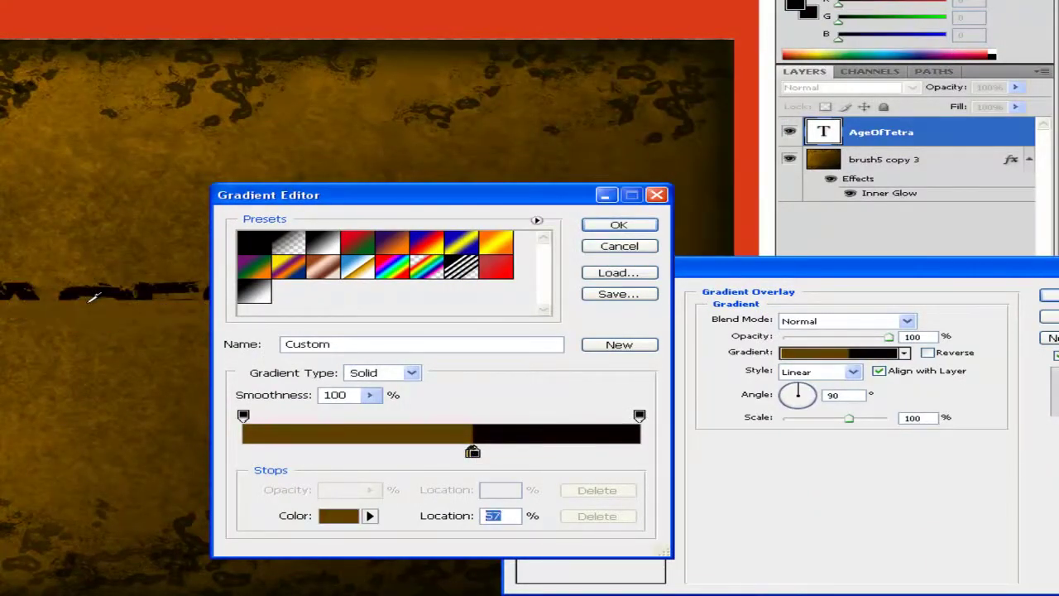
{"action": "left_click", "coordinate": [619, 246]}
- Edit the overlay gradient to run from a black stop to an orange stop
{"action": "left_click", "coordinate": [826, 354]}
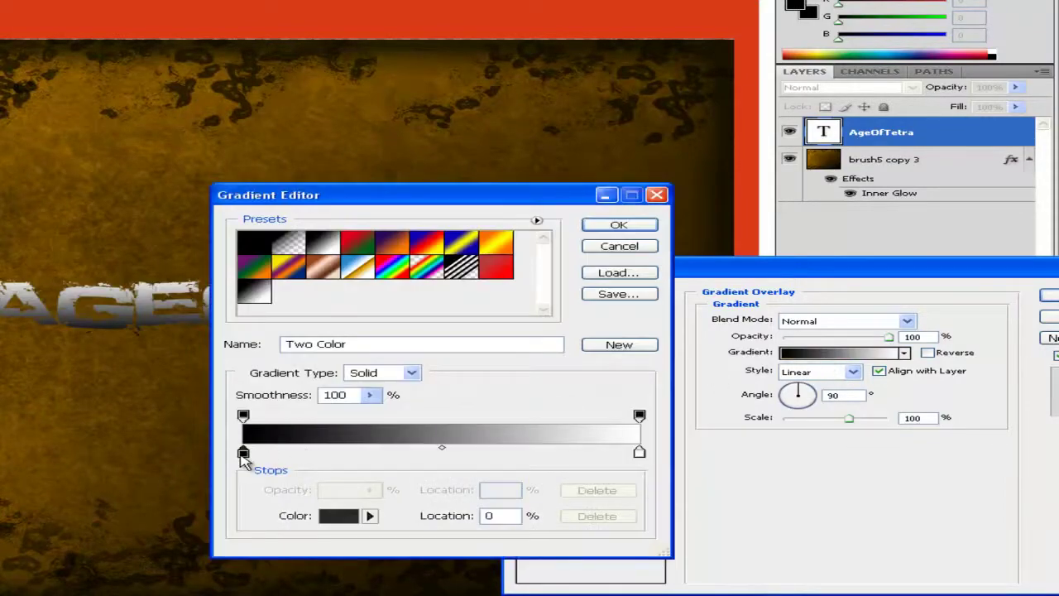
{"action": "double_click", "coordinate": [243, 453]}
{"action": "left_click", "coordinate": [946, 51]}
{"action": "double_click", "coordinate": [639, 452]}
{"action": "left_click", "coordinate": [778, 237]}
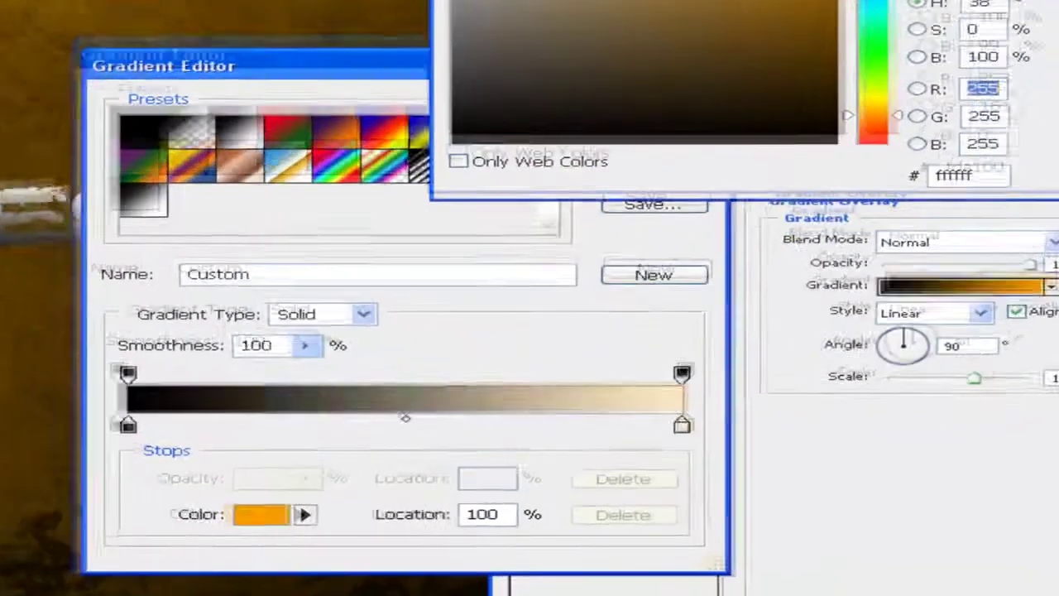
{"action": "key", "text": "Return"}
- Move both gradient stops together at about 53% for a hard black-orange edge and accept the gradient
{"action": "left_click_drag", "start_coordinate": [682, 424], "coordinate": [424, 425]}
{"action": "left_click_drag", "start_coordinate": [128, 424], "coordinate": [421, 424]}
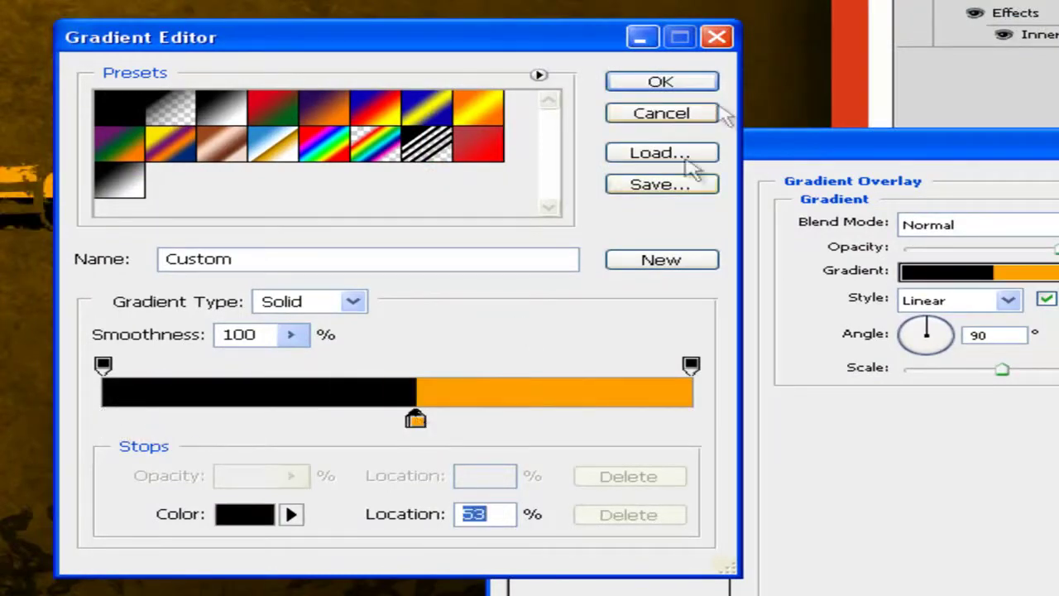
{"action": "left_click", "coordinate": [707, 82]}
- Reopen the overlay gradient for editing and change its orange stop to golden yellow #fdca00
{"action": "left_click", "coordinate": [1030, 273]}
{"action": "left_click", "coordinate": [1039, 275]}
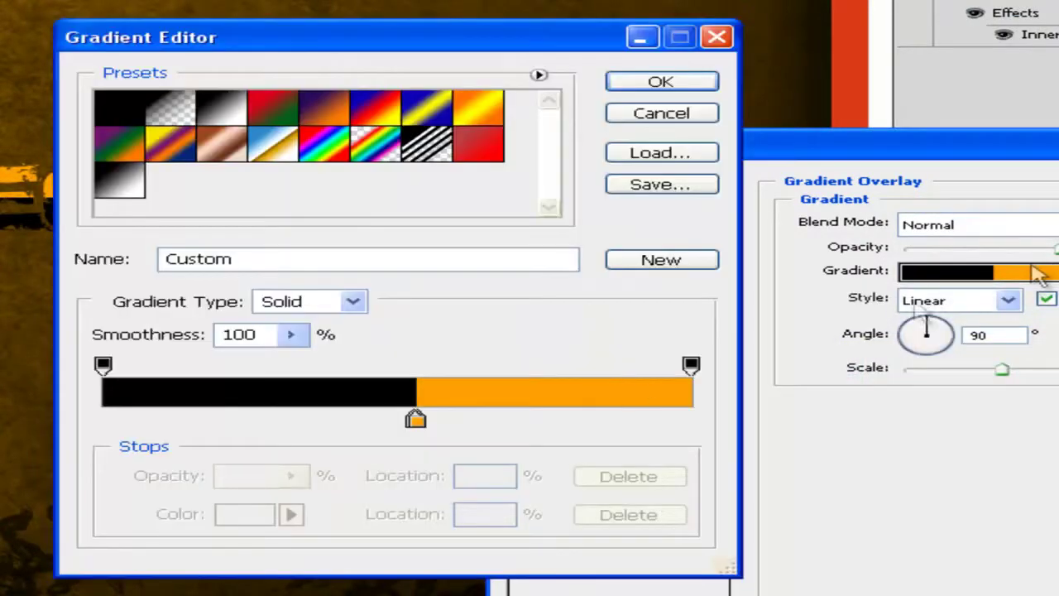
{"action": "double_click", "coordinate": [417, 421]}
{"action": "key", "text": "Return"}
{"action": "mouse_move", "coordinate": [417, 420]}
{"action": "left_mouse_down"}
{"action": "mouse_move", "coordinate": [433, 427]}
{"action": "mouse_move", "coordinate": [416, 431]}
{"action": "left_mouse_up"}
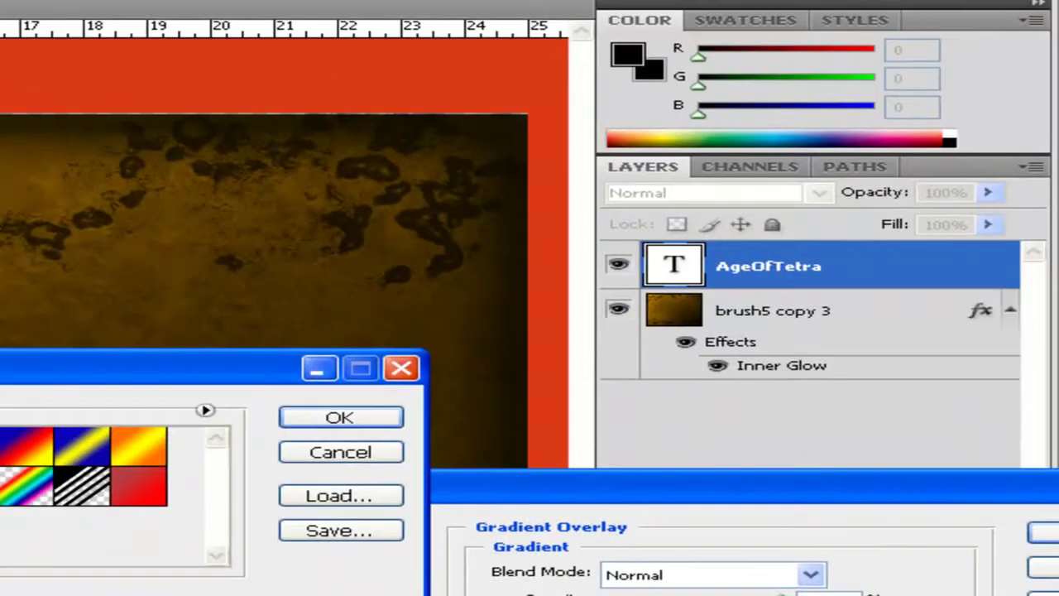
{"action": "double_click", "coordinate": [157, 592]}
{"action": "left_click_drag", "start_coordinate": [585, 403], "coordinate": [594, 418]}
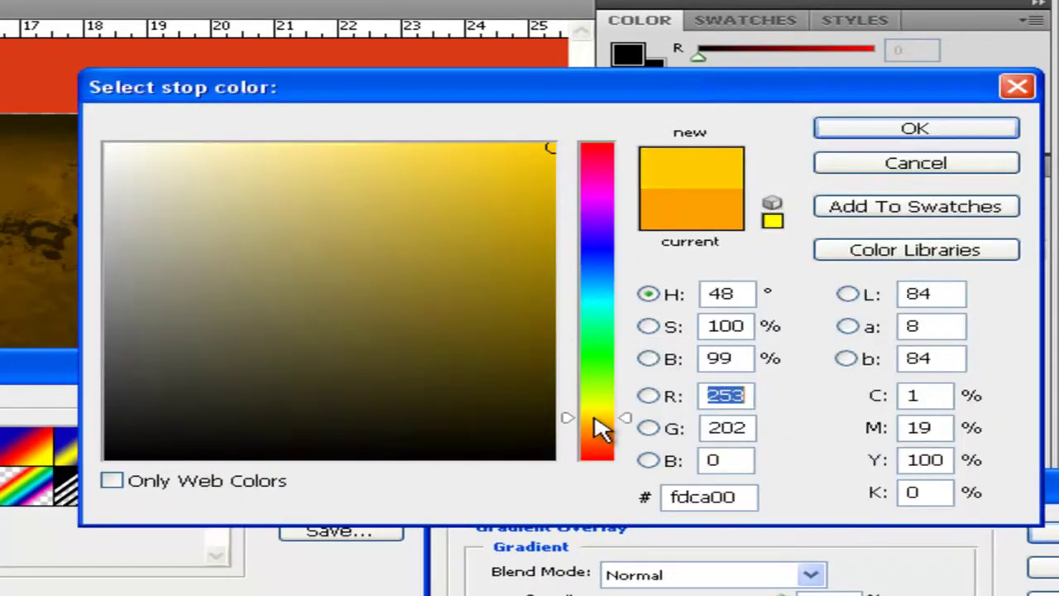
{"action": "key", "text": "Return"}
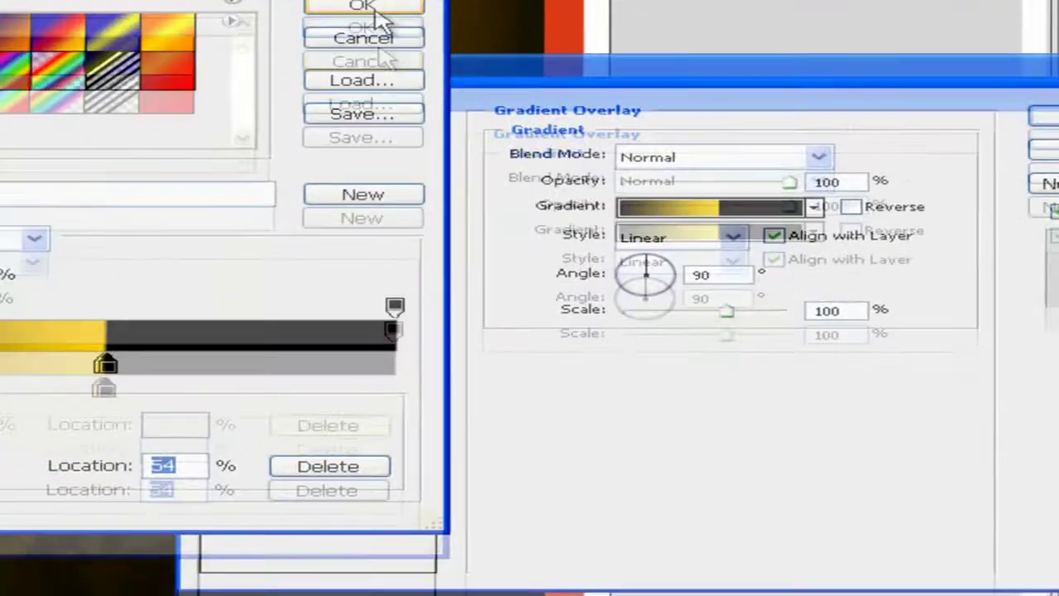
- Try the Reverse option and several other gradient styles on the title's overlay, returning to an unreversed Linear gradient
{"action": "left_click", "coordinate": [348, 418]}
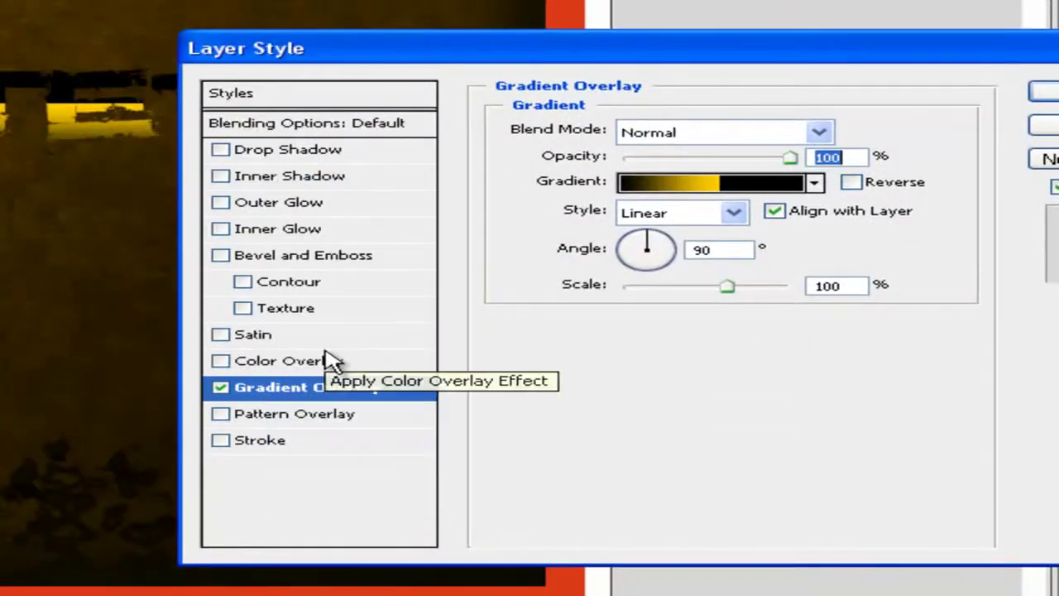
{"action": "left_click", "coordinate": [855, 183]}
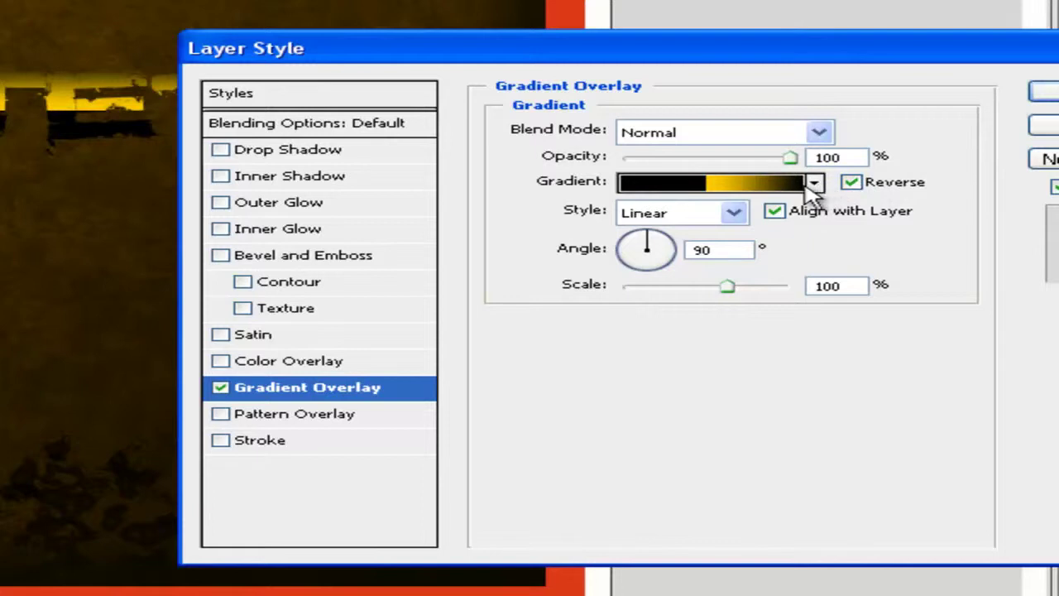
{"action": "left_click", "coordinate": [850, 184]}
{"action": "left_click", "coordinate": [695, 214]}
{"action": "left_click", "coordinate": [687, 255]}
{"action": "left_click", "coordinate": [674, 213]}
{"action": "left_click", "coordinate": [695, 274]}
{"action": "left_click", "coordinate": [674, 213]}
{"action": "left_click", "coordinate": [691, 290]}
{"action": "left_click", "coordinate": [667, 212]}
{"action": "left_click", "coordinate": [662, 236]}
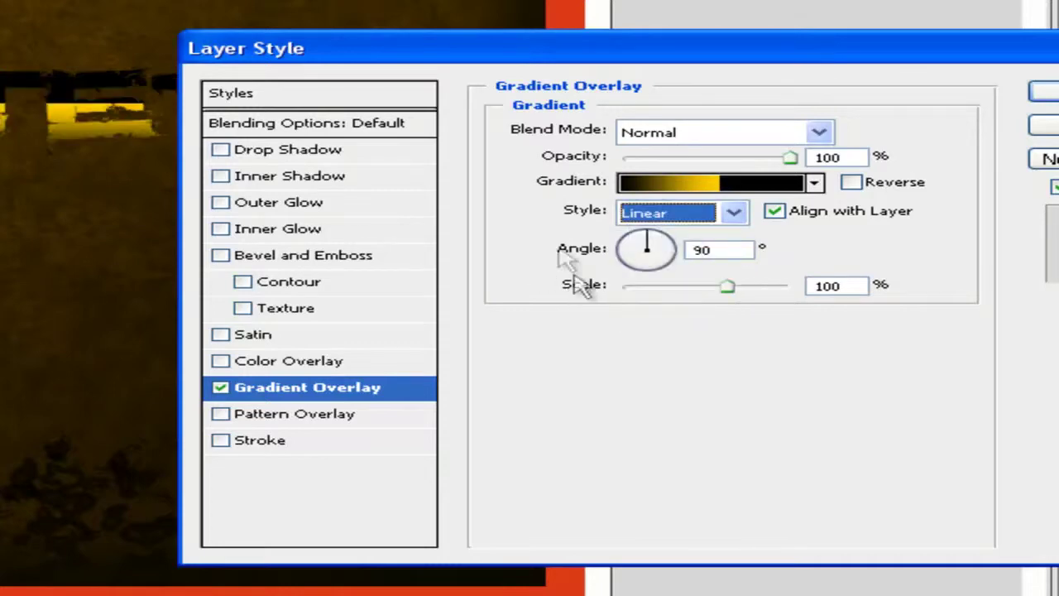
- Turn on Stroke and Bevel and Emboss for the title and set the bevel depth to 42%
{"action": "left_click", "coordinate": [221, 440]}
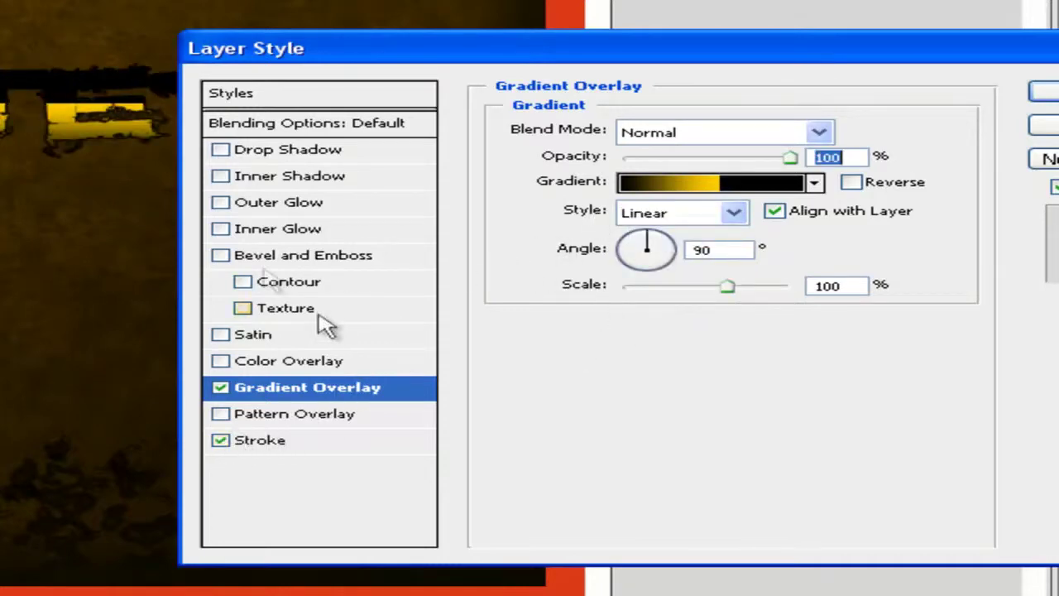
{"action": "left_click", "coordinate": [220, 255]}
{"action": "left_click_drag", "start_coordinate": [580, 58], "coordinate": [587, 56]}
{"action": "left_click", "coordinate": [327, 254]}
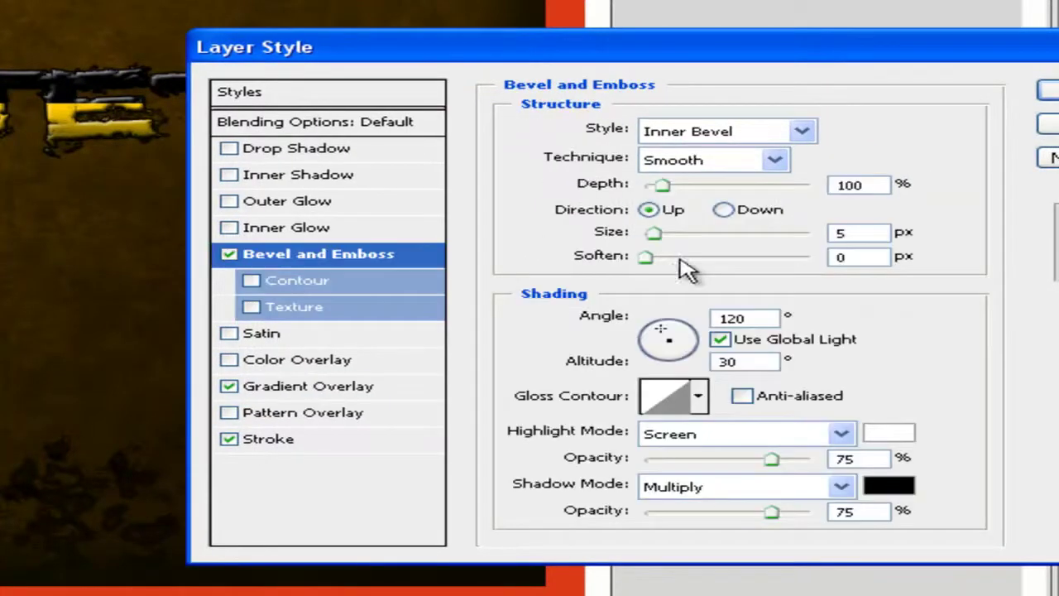
{"action": "left_click_drag", "start_coordinate": [661, 185], "coordinate": [651, 189]}
- Try Pillow Emboss and other bevel styles on the title, returning to Inner Bevel
{"action": "left_click", "coordinate": [801, 131]}
{"action": "left_click", "coordinate": [729, 193]}
{"action": "left_click", "coordinate": [744, 131]}
{"action": "left_click", "coordinate": [725, 213]}
{"action": "left_click", "coordinate": [728, 136]}
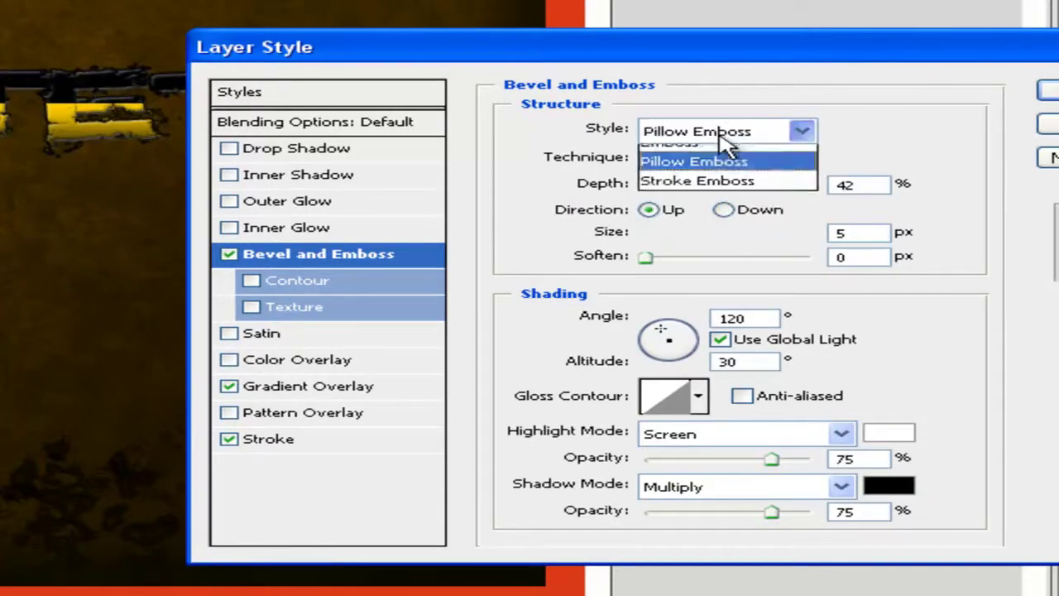
{"action": "left_click", "coordinate": [734, 235]}
{"action": "left_click", "coordinate": [695, 131]}
{"action": "left_click", "coordinate": [695, 151]}
{"action": "left_click", "coordinate": [690, 132]}
{"action": "left_click", "coordinate": [694, 171]}
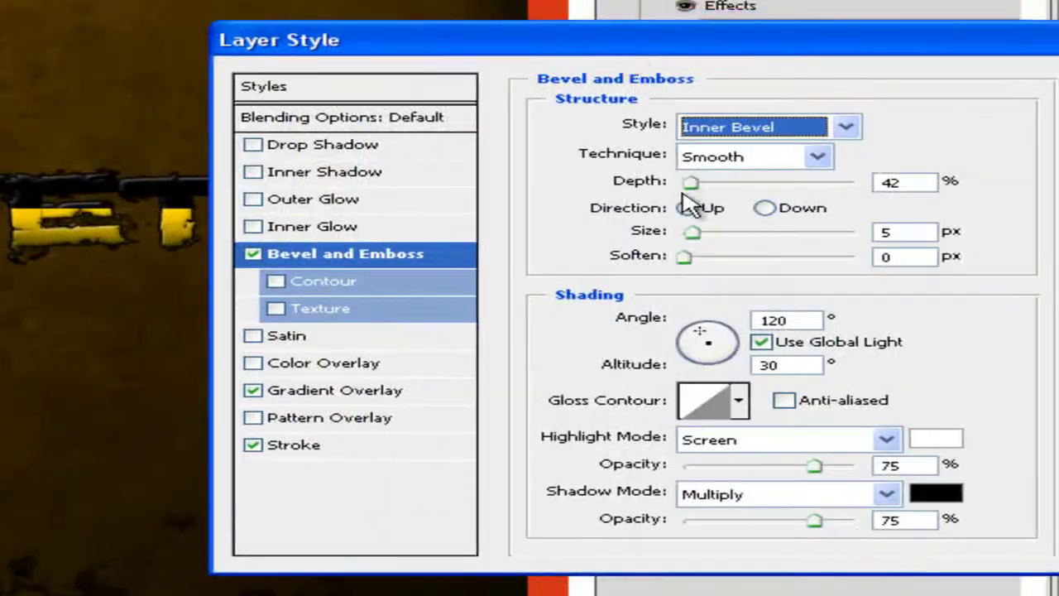
- Set the bevel size to 9 px and add a bevel texture with 722% scale and +103% depth
{"action": "left_click_drag", "start_coordinate": [692, 232], "coordinate": [616, 271]}
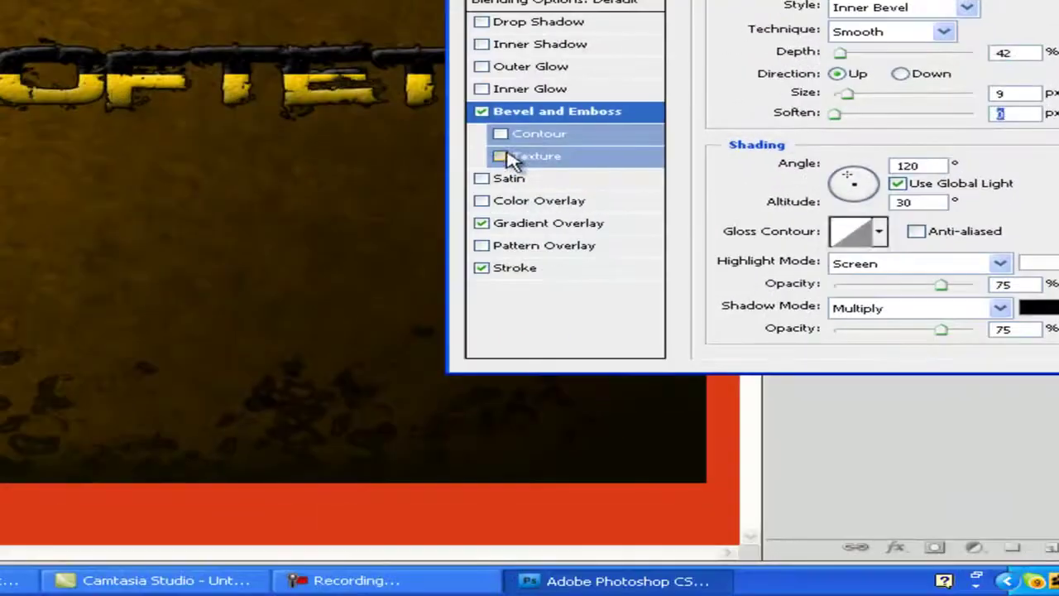
{"action": "left_click", "coordinate": [276, 309]}
{"action": "left_click_drag", "start_coordinate": [416, 50], "coordinate": [322, 123]}
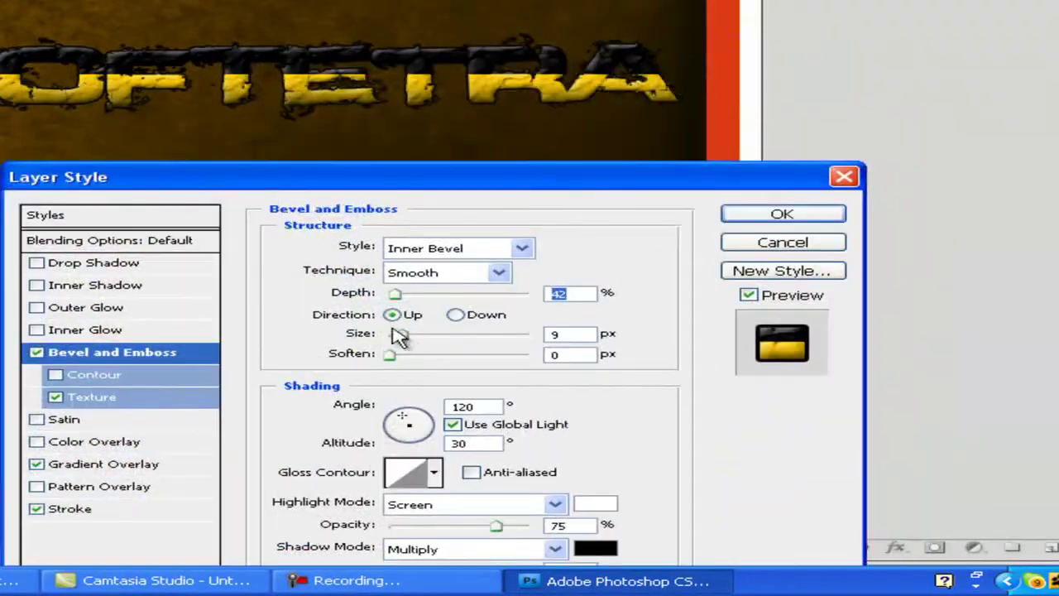
{"action": "left_click", "coordinate": [117, 397]}
{"action": "left_click_drag", "start_coordinate": [413, 313], "coordinate": [447, 333]}
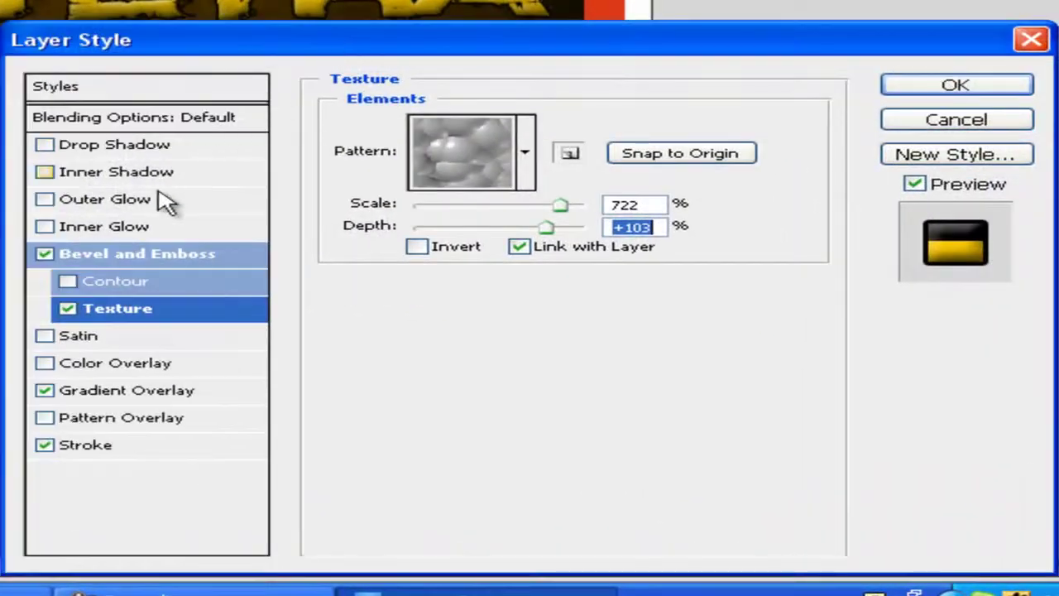
- Add a drop shadow to the title with 12 px distance and 15% spread
{"action": "left_click", "coordinate": [45, 172]}
{"action": "left_click", "coordinate": [45, 145]}
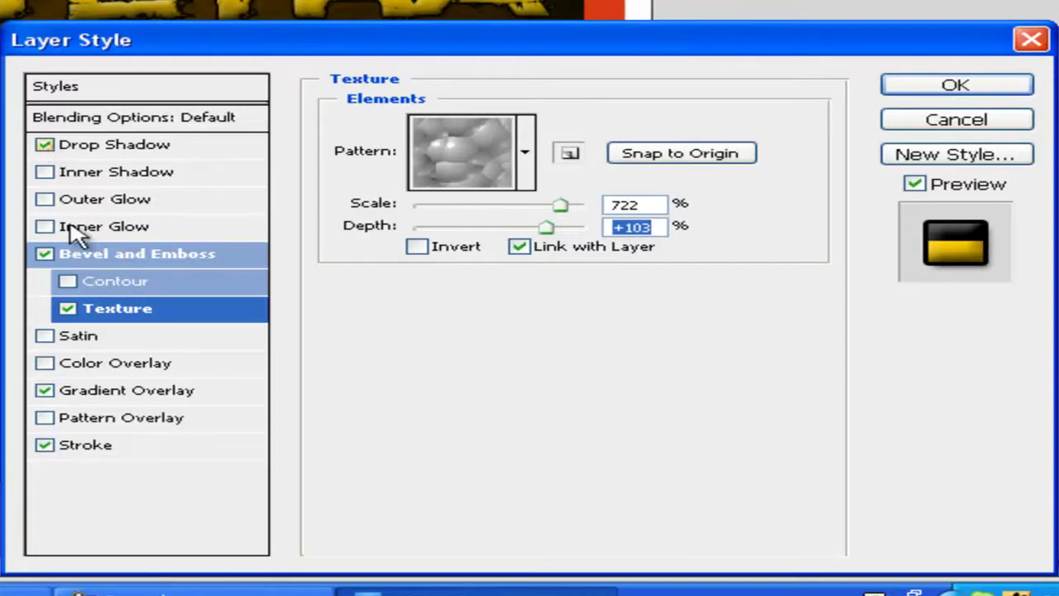
{"action": "left_click", "coordinate": [99, 145]}
{"action": "left_click_drag", "start_coordinate": [468, 227], "coordinate": [489, 256]}
{"action": "left_click_drag", "start_coordinate": [363, 41], "coordinate": [687, 86]}
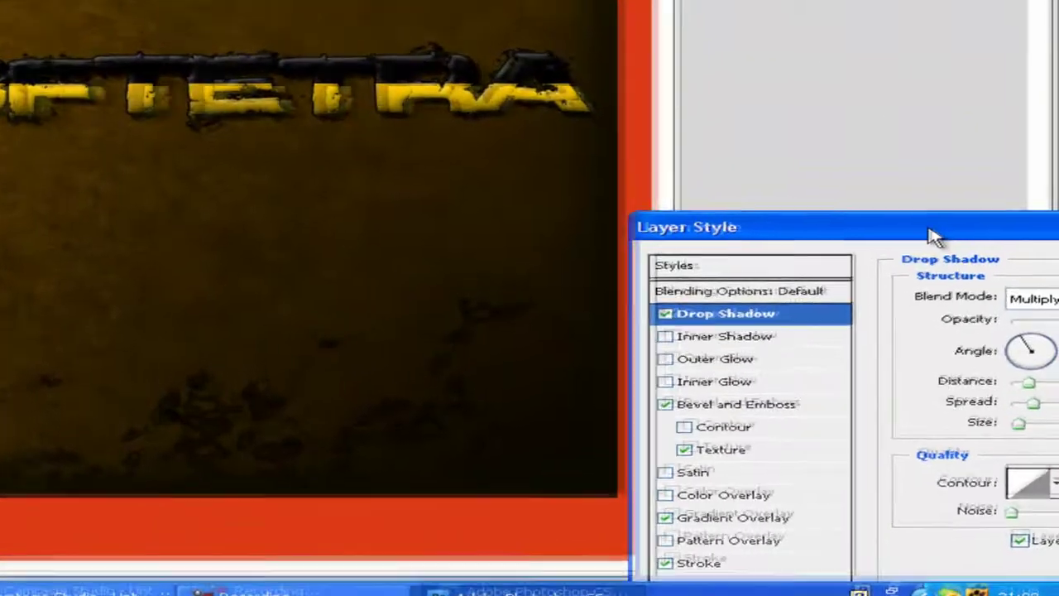
{"action": "left_click_drag", "start_coordinate": [635, 163], "coordinate": [424, 51]}
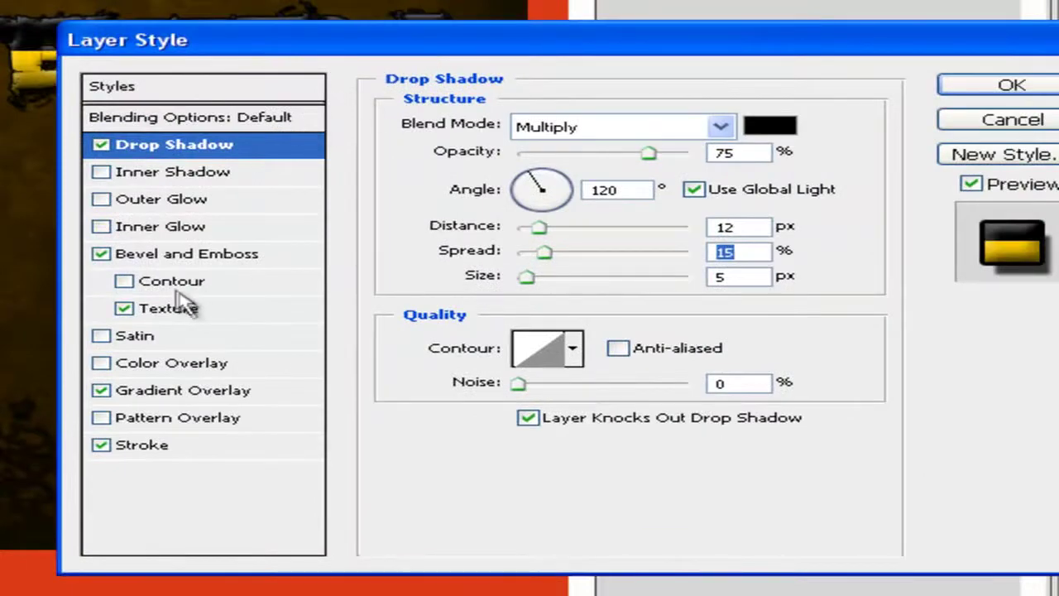
- Turn on the bevel's Contour, try several presets and pick the smooth S-shaped curve
{"action": "left_click", "coordinate": [161, 282]}
{"action": "left_click", "coordinate": [536, 132]}
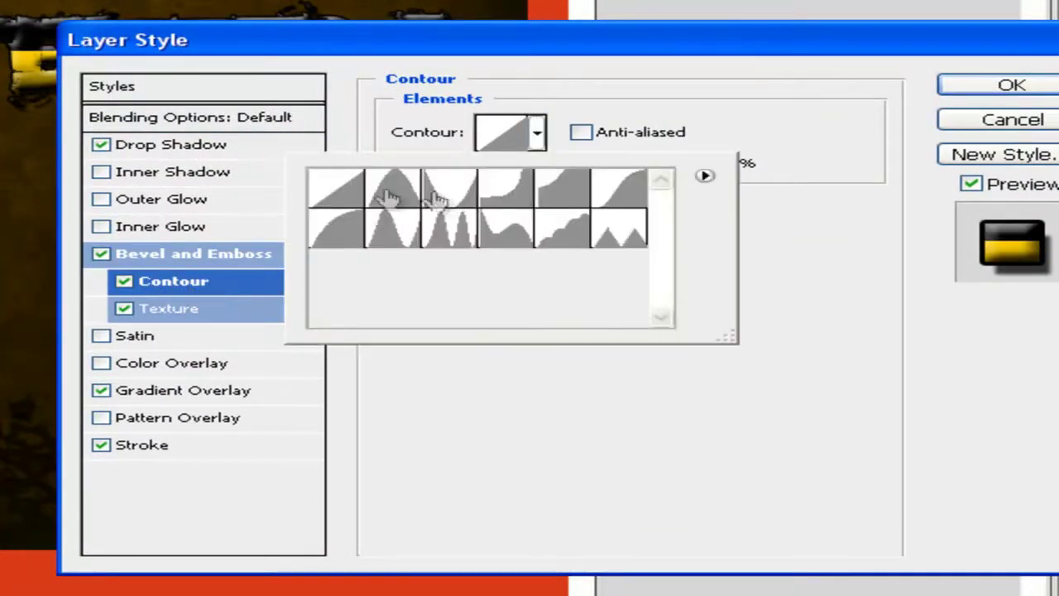
{"action": "left_click", "coordinate": [402, 241]}
{"action": "left_click", "coordinate": [491, 248]}
{"action": "left_click", "coordinate": [579, 253]}
{"action": "left_click", "coordinate": [622, 248]}
{"action": "left_click", "coordinate": [620, 195]}
{"action": "left_click_drag", "start_coordinate": [378, 44], "coordinate": [336, 103]}
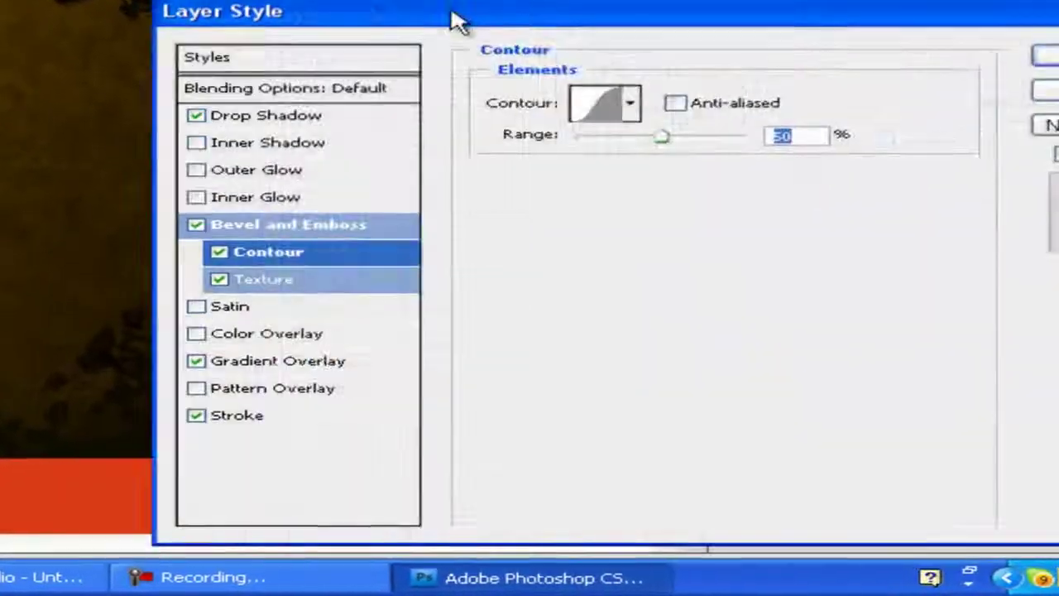
{"action": "left_click_drag", "start_coordinate": [456, 21], "coordinate": [304, 72]}
- Try an inner shadow on the title and turn it off again
{"action": "left_click", "coordinate": [132, 195]}
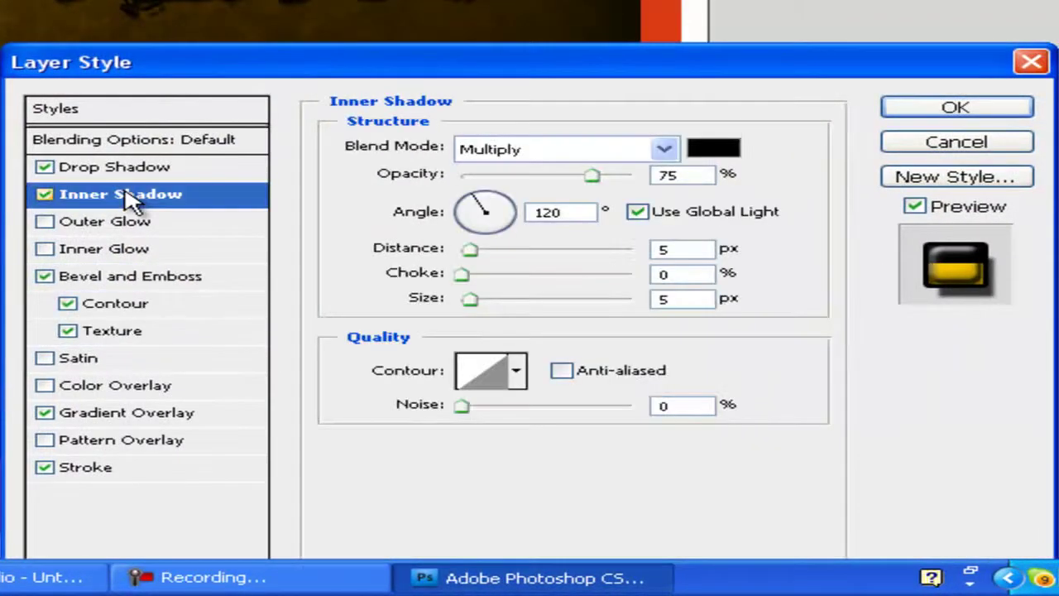
{"action": "left_click", "coordinate": [44, 195]}
{"action": "left_click", "coordinate": [82, 197]}
{"action": "left_click", "coordinate": [58, 197]}
- Add a black outer glow with 10% spread and 250 px size, and apply the title's layer style
{"action": "left_click", "coordinate": [191, 220]}
{"action": "left_click", "coordinate": [416, 231]}
{"action": "left_click_drag", "start_coordinate": [667, 55], "coordinate": [727, 116]}
{"action": "key", "text": "Return"}
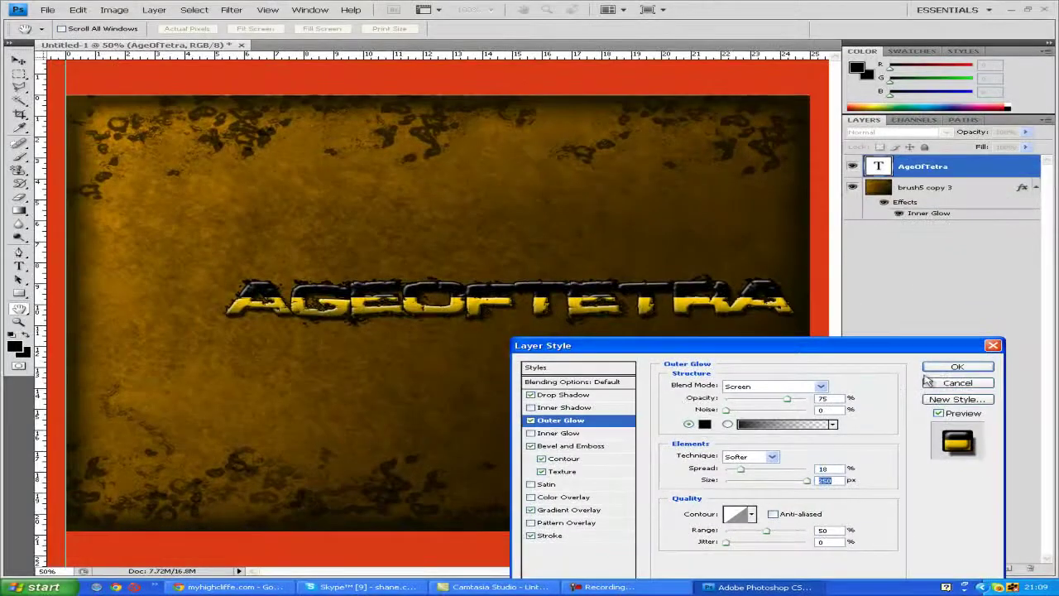
{"action": "key", "text": "Return"}
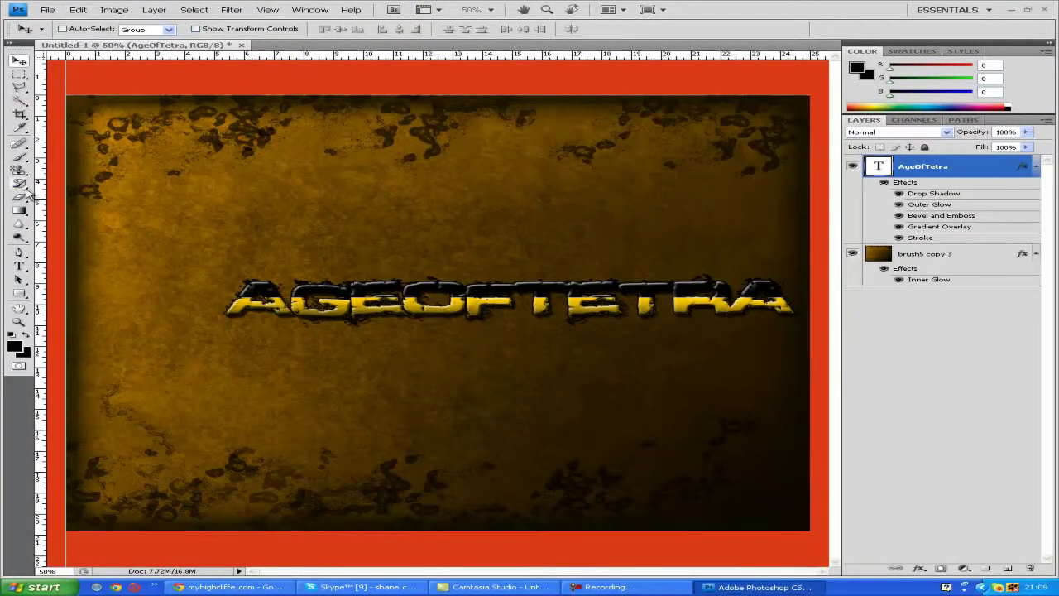
- Rasterize the AgeOfTetra layer for painting, stamp the 957 px grunge brush around the title and undo the stamp
{"action": "left_click", "coordinate": [20, 157]}
{"action": "left_click", "coordinate": [633, 224]}
{"action": "left_click", "coordinate": [429, 218]}
{"action": "left_click", "coordinate": [396, 263]}
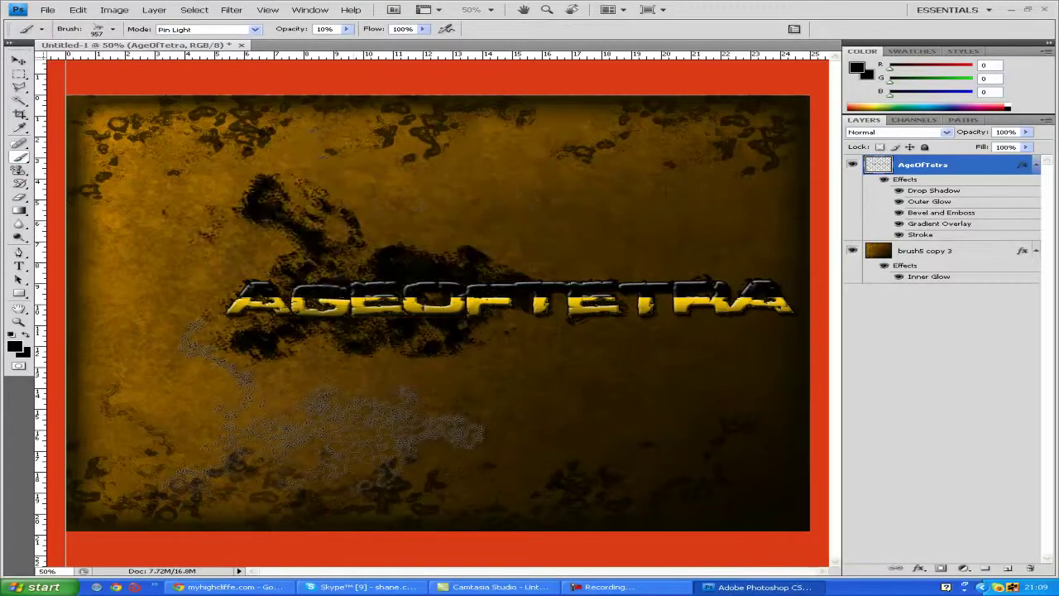
{"action": "key", "text": "ctrl+z"}
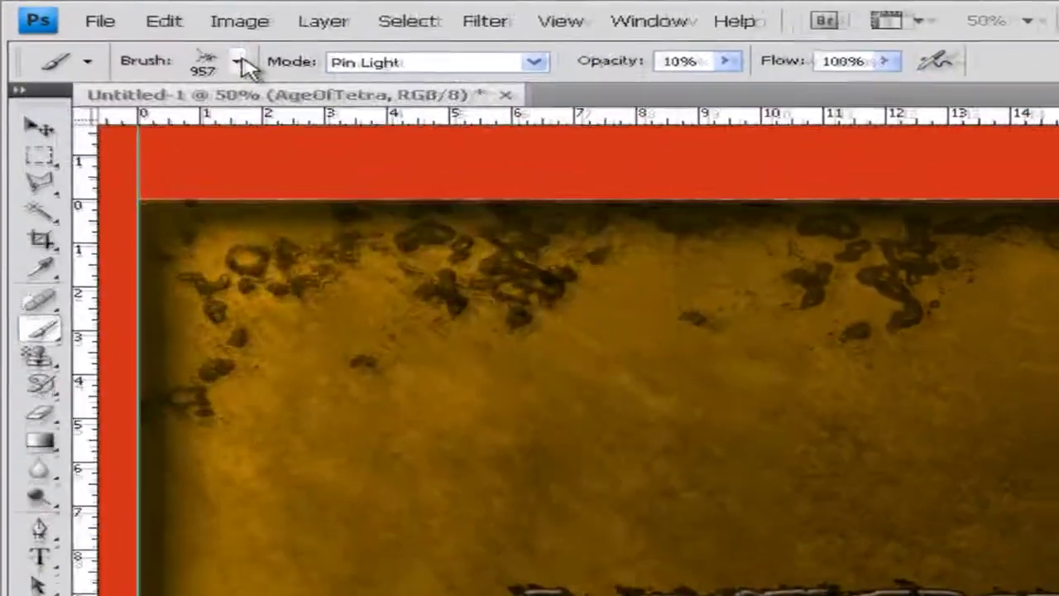
- Try the grunge brush at 133 px and 2186 px on the title layer, undoing each stamp
{"action": "left_click", "coordinate": [240, 62]}
{"action": "left_click", "coordinate": [251, 124]}
{"action": "key", "text": "Return"}
{"action": "left_click", "coordinate": [576, 516]}
{"action": "key", "text": "ctrl+z"}
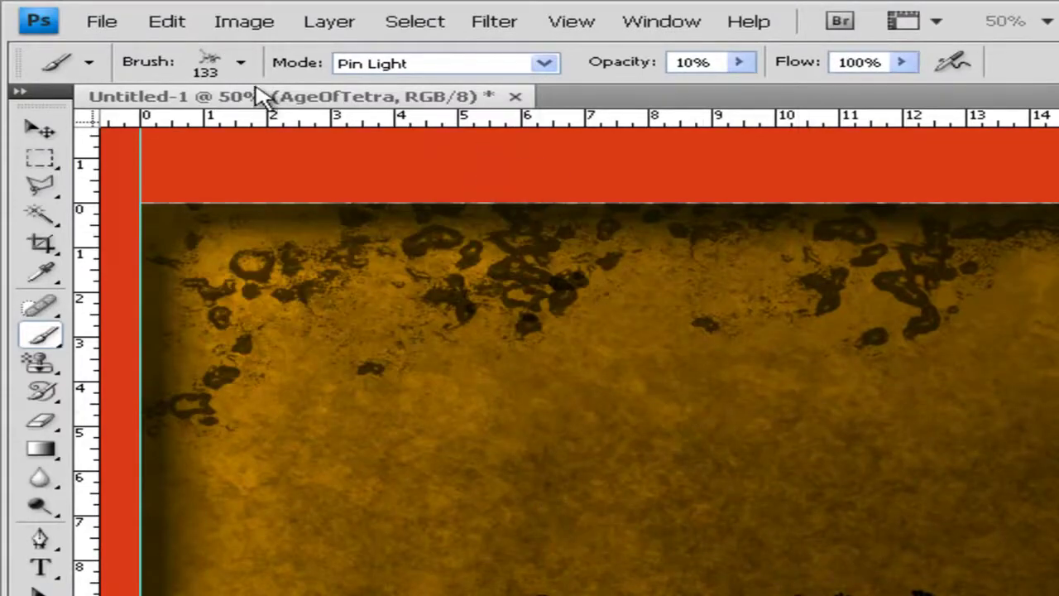
{"action": "left_click", "coordinate": [239, 62]}
{"action": "left_click_drag", "start_coordinate": [350, 139], "coordinate": [402, 138]}
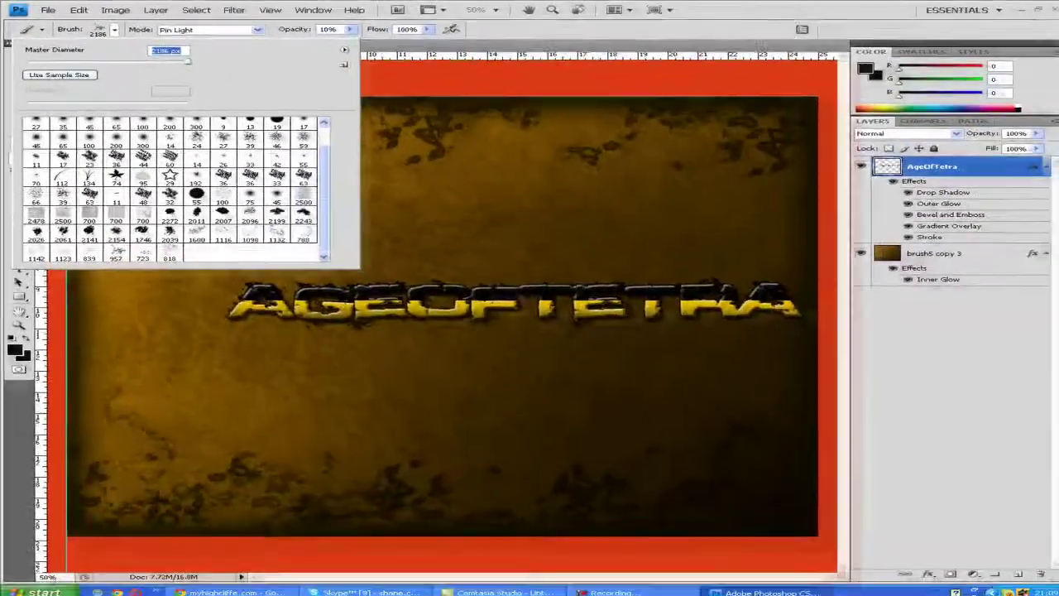
{"action": "key", "text": "Return"}
{"action": "left_click", "coordinate": [455, 357]}
{"action": "key", "text": "ctrl+z"}
- Resize the grunge brush to 1399 px, stamp it on the title layer and undo the stamp
{"action": "left_click", "coordinate": [114, 29]}
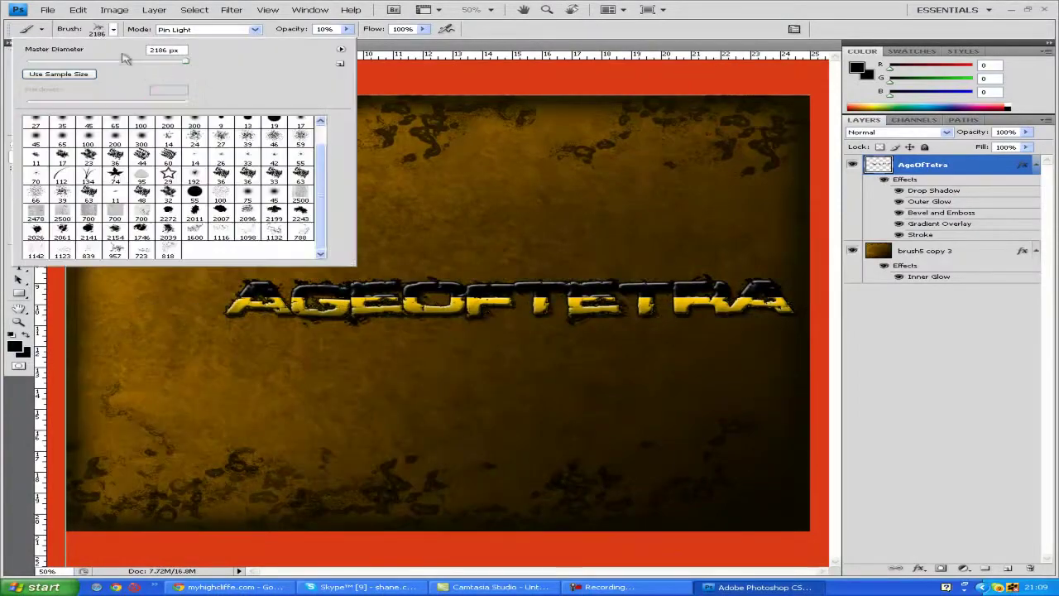
{"action": "left_click_drag", "start_coordinate": [124, 59], "coordinate": [181, 63]}
{"action": "left_click", "coordinate": [329, 270]}
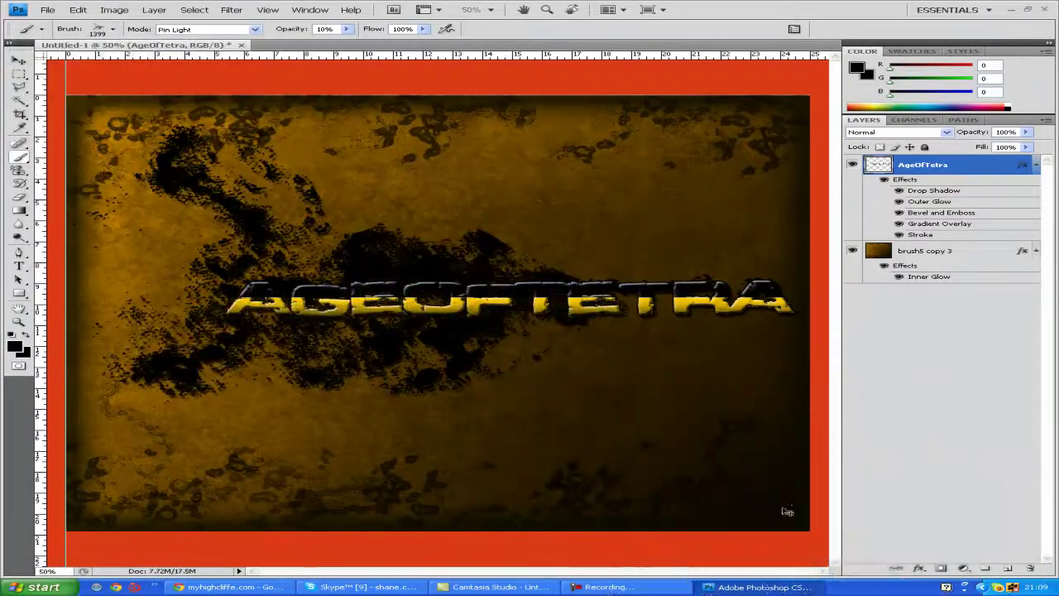
{"action": "key", "text": "ctrl+z"}
{"action": "key", "text": "v"}
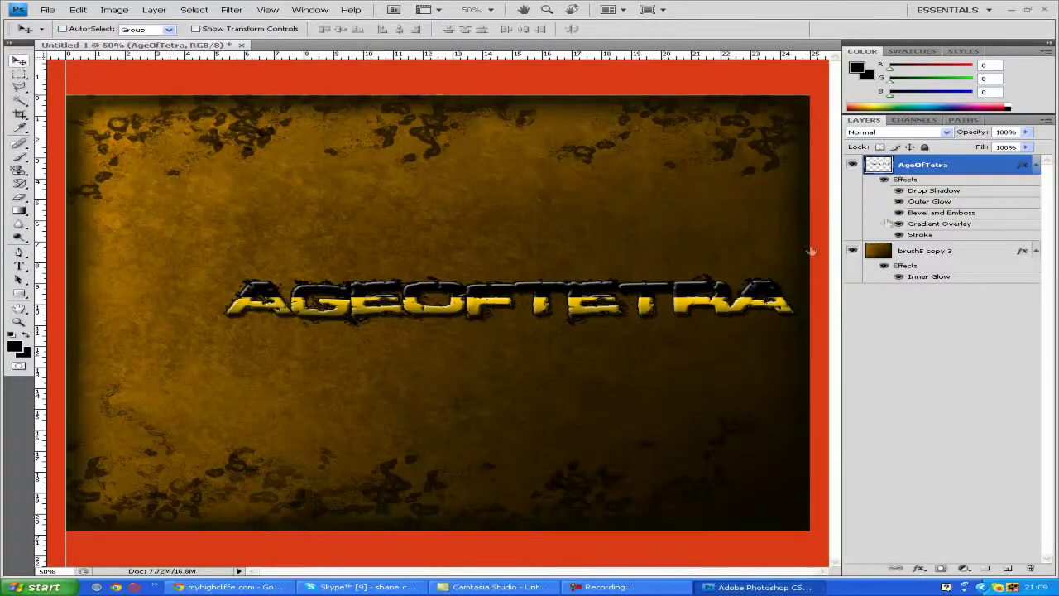
- Stamp the grunge brush over the middle of the background on the brush5 copy 3 layer
{"action": "left_click", "coordinate": [919, 251]}
{"action": "left_click", "coordinate": [78, 9]}
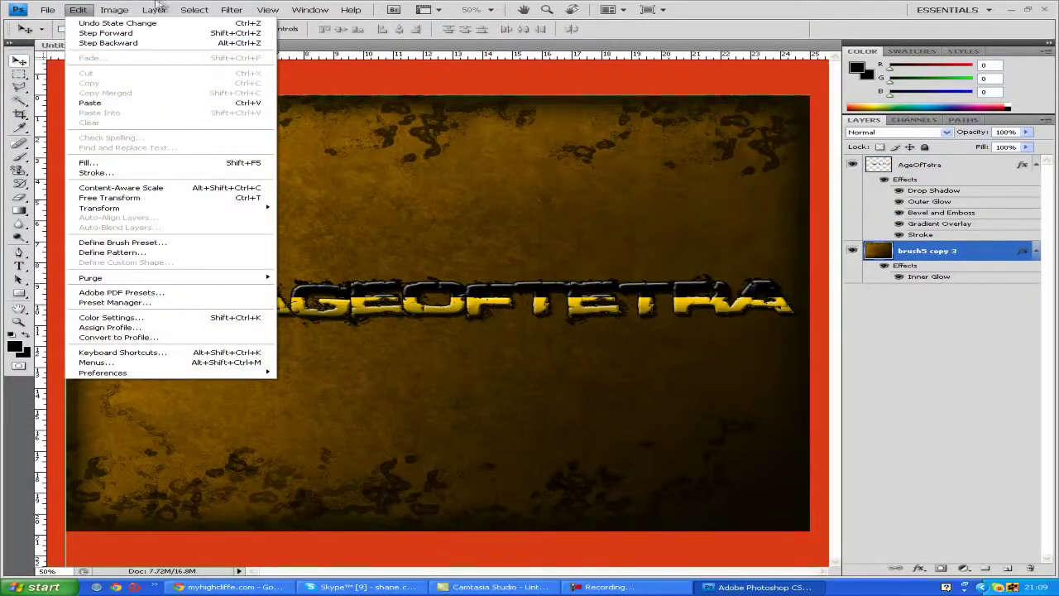
{"action": "left_click", "coordinate": [15, 210]}
{"action": "left_click", "coordinate": [20, 158]}
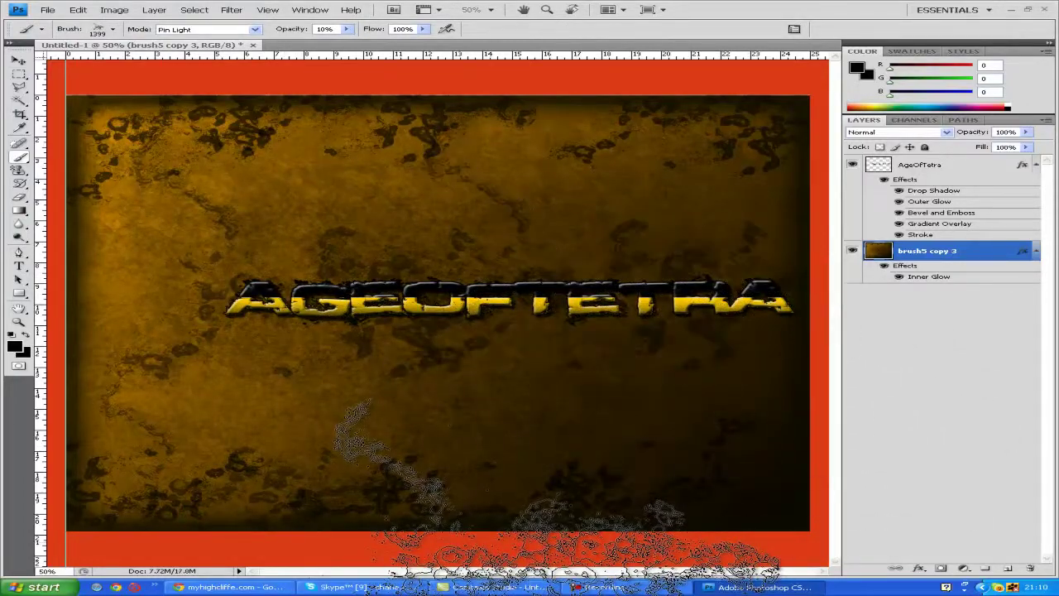
{"action": "key", "text": "v"}
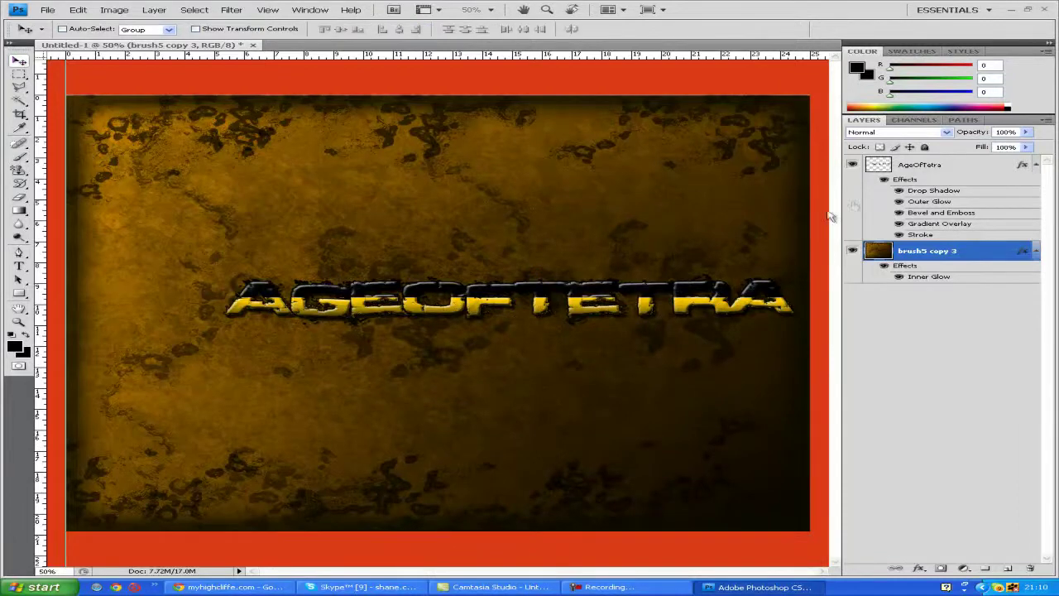
{"action": "left_click", "coordinate": [19, 267]}
{"action": "left_click", "coordinate": [353, 351]}
{"action": "type", "text": "www."}
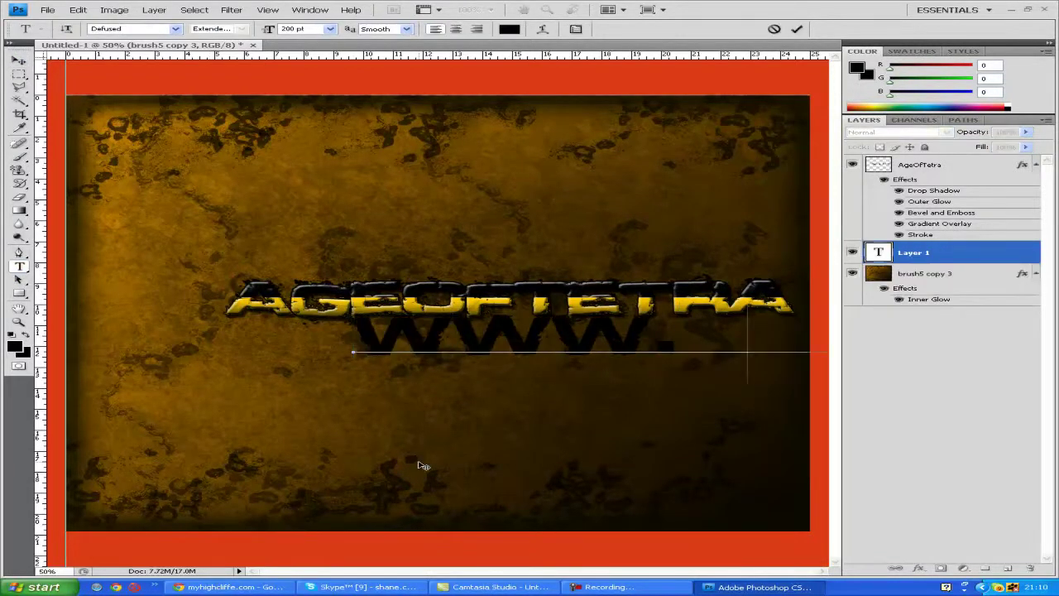
{"action": "type", "text": "yo"}
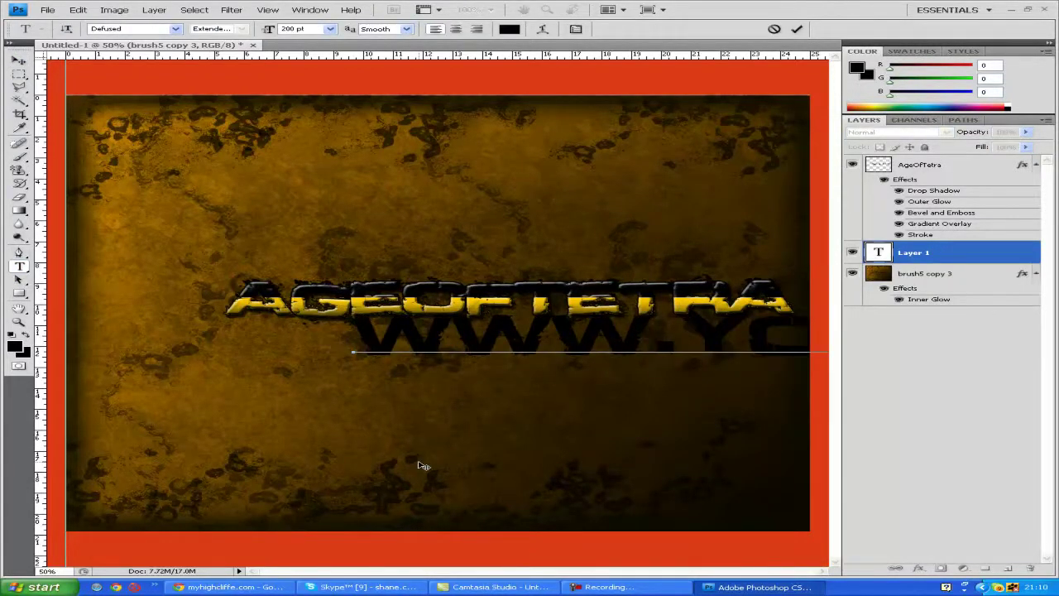
- Set the web address text to 36 pt and move it up directly beneath the AgeOfTetra title
{"action": "key", "text": "ctrl+a"}
{"action": "left_click", "coordinate": [329, 28]}
{"action": "left_click", "coordinate": [302, 145]}
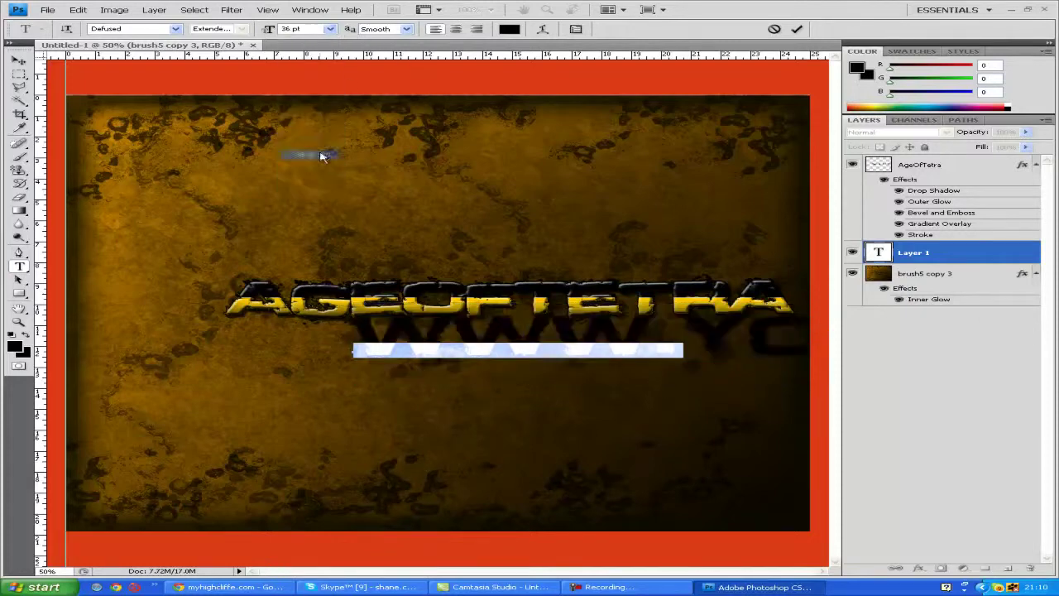
{"action": "left_click", "coordinate": [18, 60]}
{"action": "left_click_drag", "start_coordinate": [473, 367], "coordinate": [454, 330]}
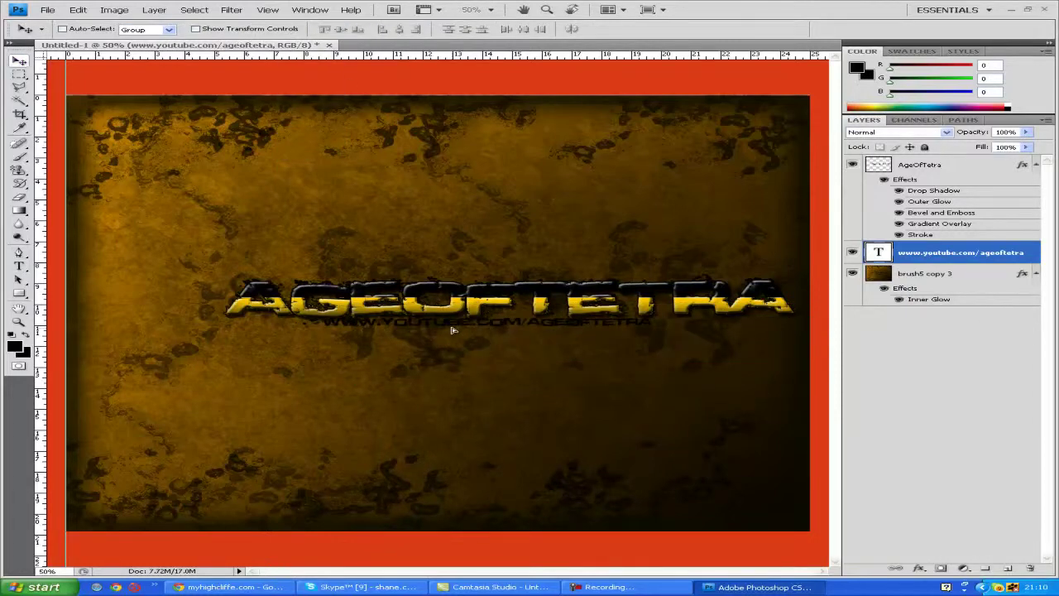
{"action": "right_click", "coordinate": [932, 170]}
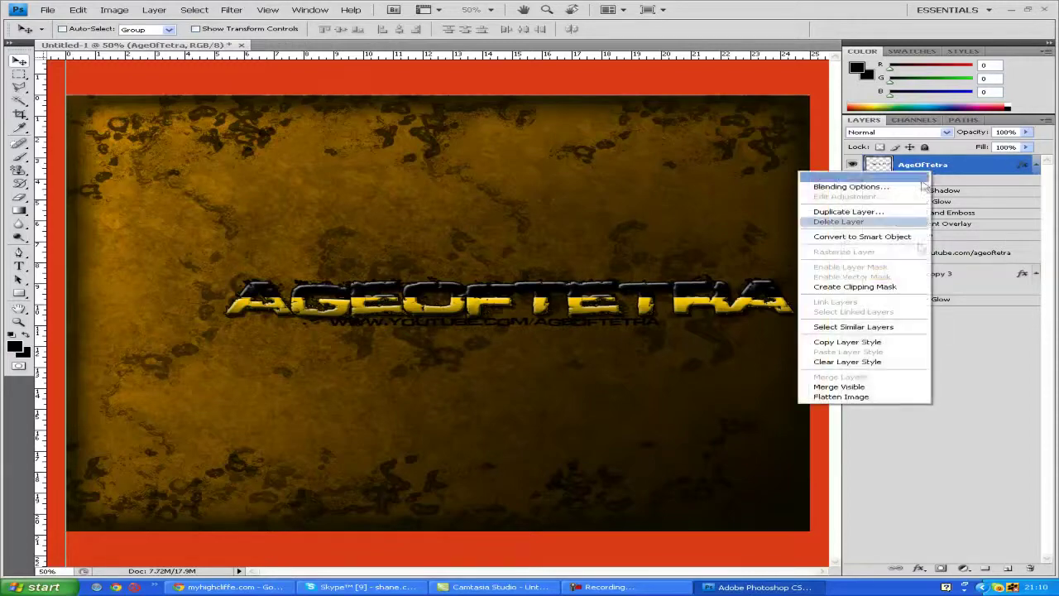
{"action": "left_click", "coordinate": [880, 343]}
{"action": "right_click", "coordinate": [930, 259]}
{"action": "right_click", "coordinate": [935, 252]}
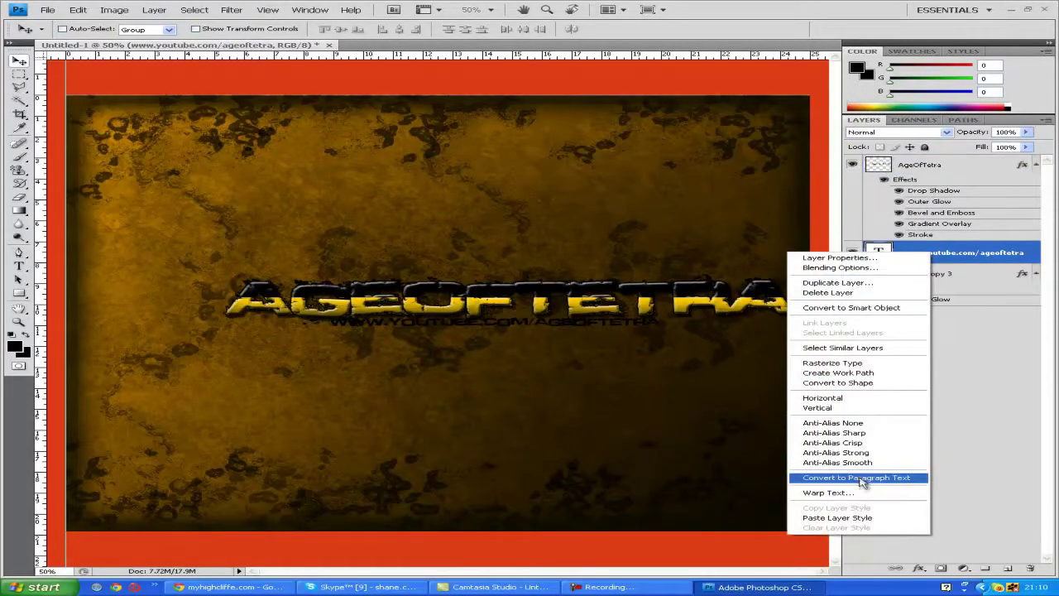
{"action": "left_click", "coordinate": [877, 513]}
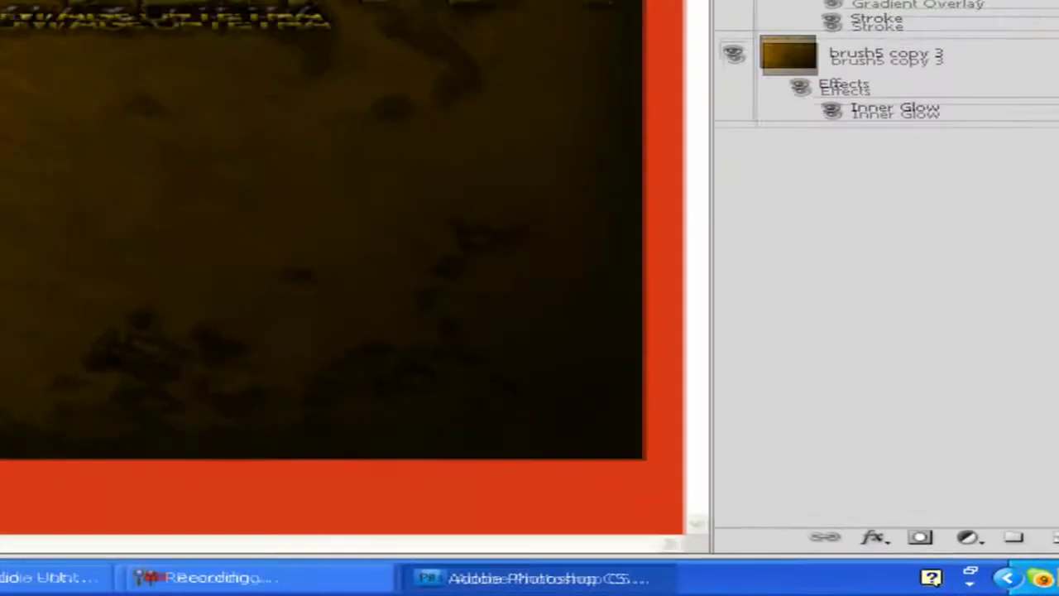
{"action": "double_click", "coordinate": [1023, 252]}
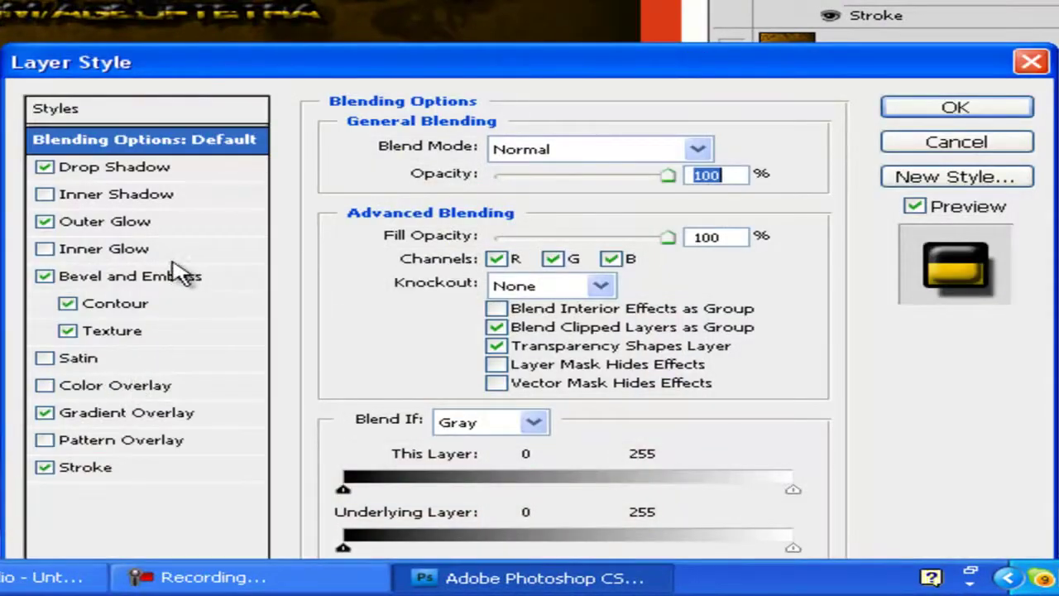
{"action": "left_click", "coordinate": [135, 412]}
{"action": "left_click", "coordinate": [698, 201]}
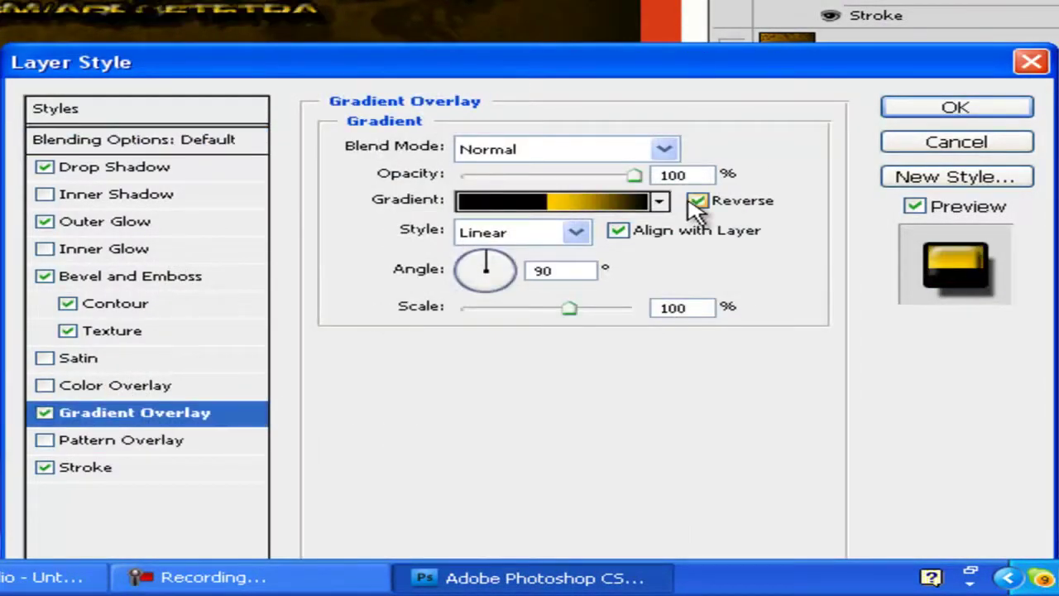
{"action": "left_click", "coordinate": [633, 201]}
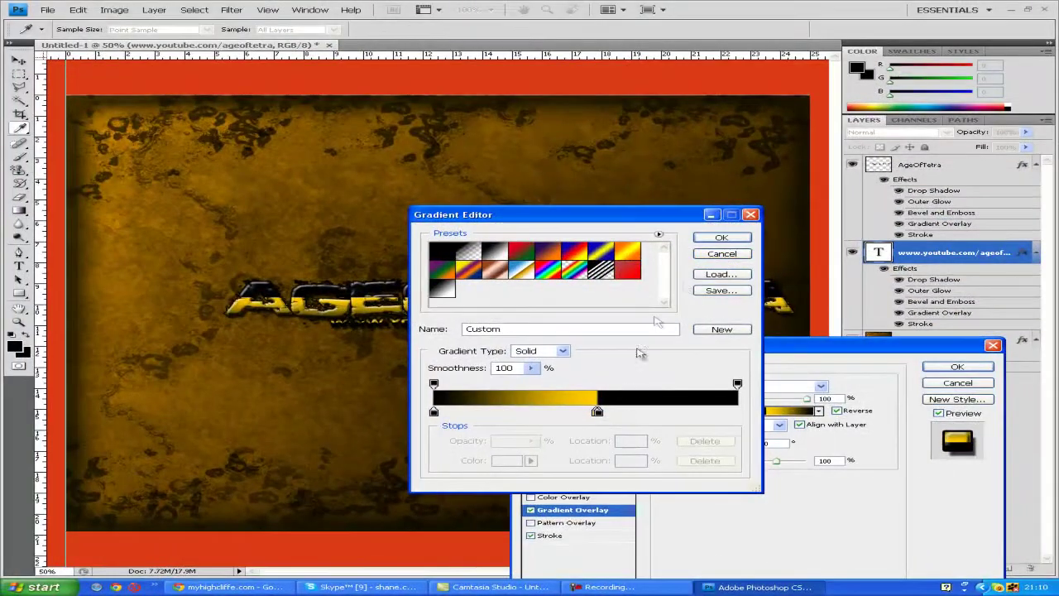
{"action": "left_click_drag", "start_coordinate": [597, 411], "coordinate": [732, 411]}
{"action": "left_click", "coordinate": [722, 237]}
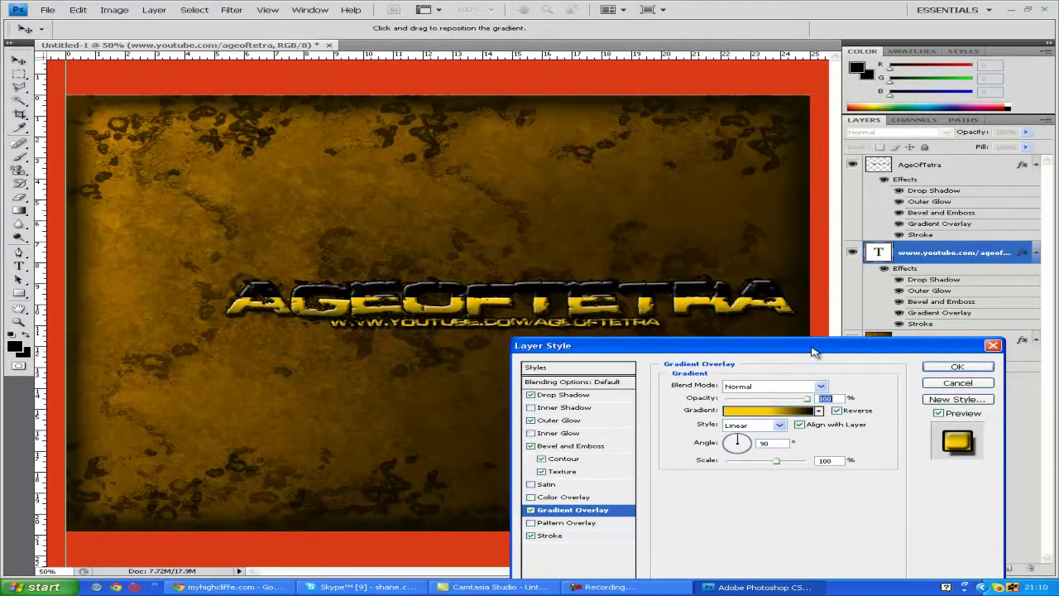
{"action": "left_click", "coordinate": [957, 366]}
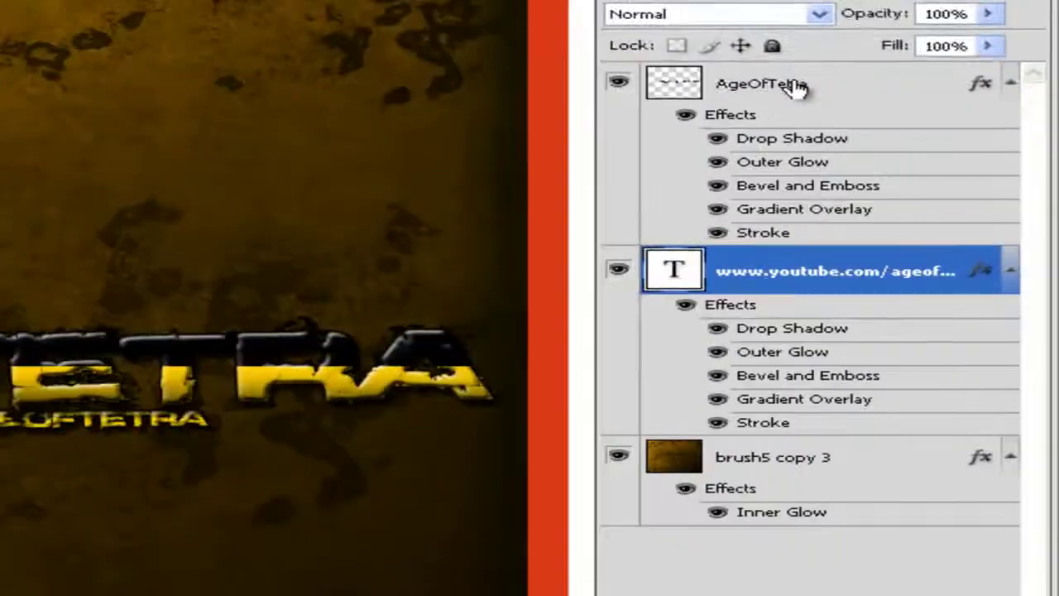
{"action": "left_click", "coordinate": [926, 167], "text": "shift"}
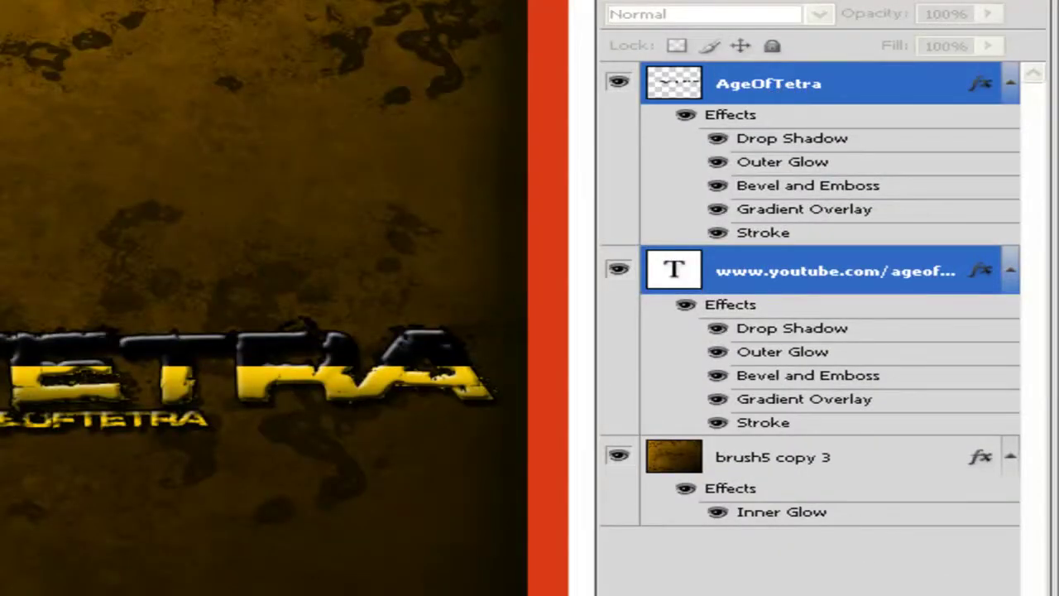
{"action": "key", "text": "ctrl+t"}
{"action": "left_click_drag", "start_coordinate": [476, 461], "coordinate": [432, 391]}
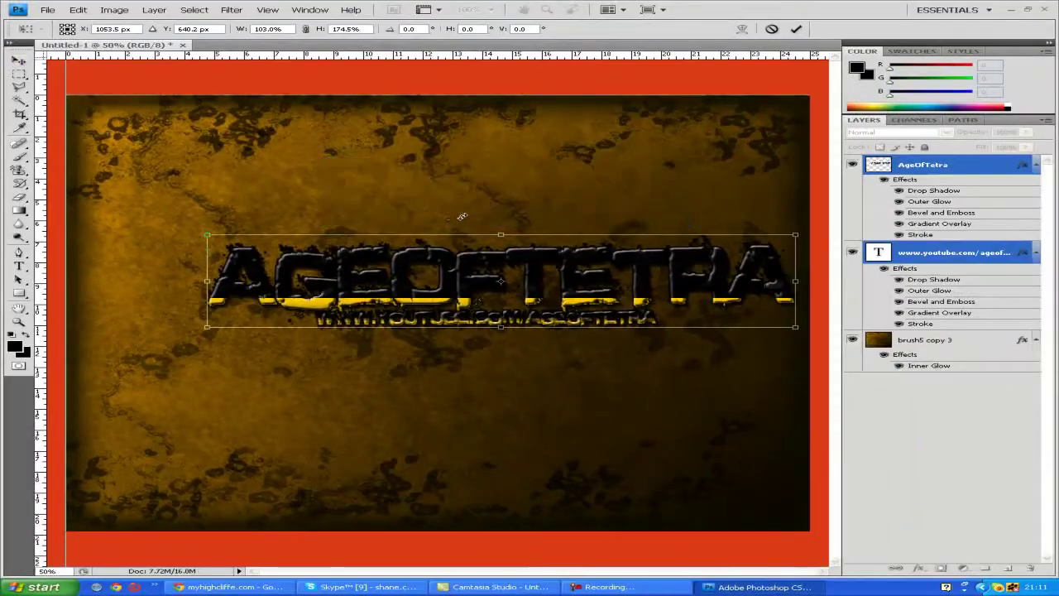
{"action": "left_click", "coordinate": [19, 62]}
{"action": "left_click", "coordinate": [581, 214]}
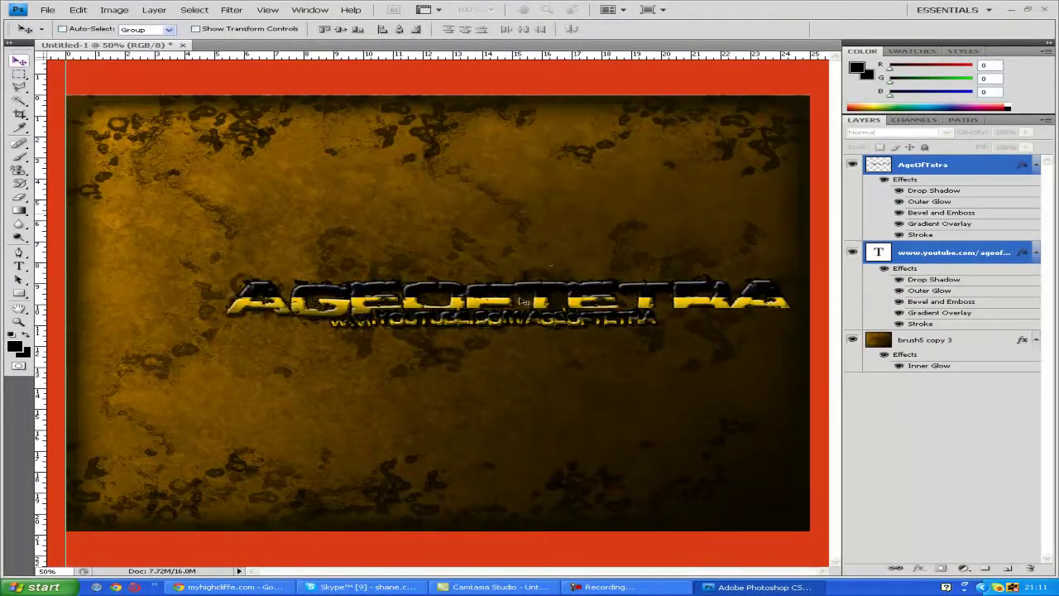
- Add three separate 36 pt text layers above the title containing the single letters A, O and T
{"action": "left_click", "coordinate": [19, 264]}
{"action": "left_click", "coordinate": [889, 424]}
{"action": "left_click", "coordinate": [302, 195]}
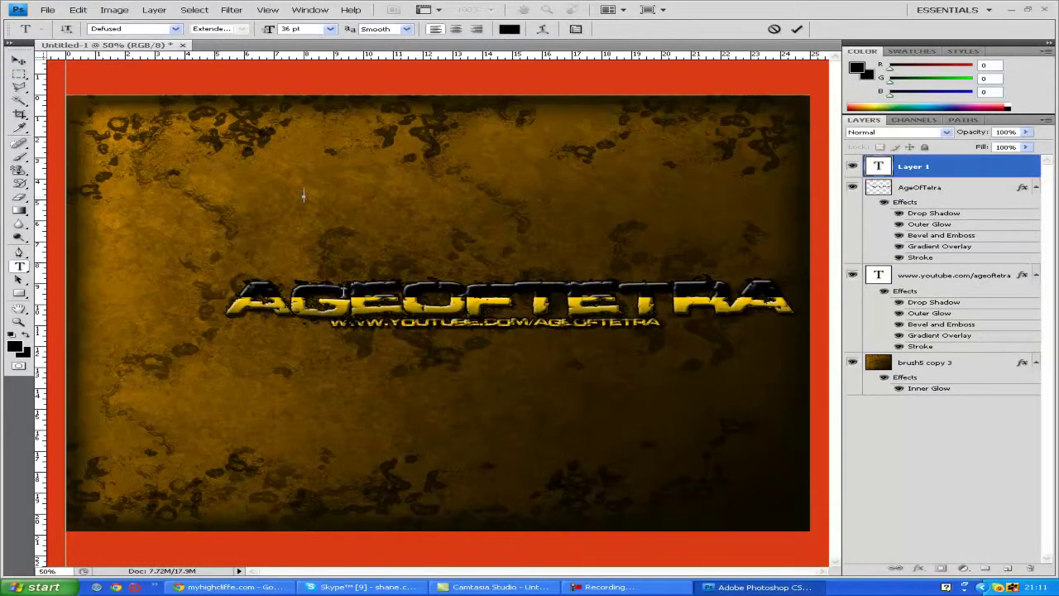
{"action": "type", "text": "A"}
{"action": "left_click", "coordinate": [18, 61]}
{"action": "left_click", "coordinate": [19, 265]}
{"action": "left_click", "coordinate": [314, 241]}
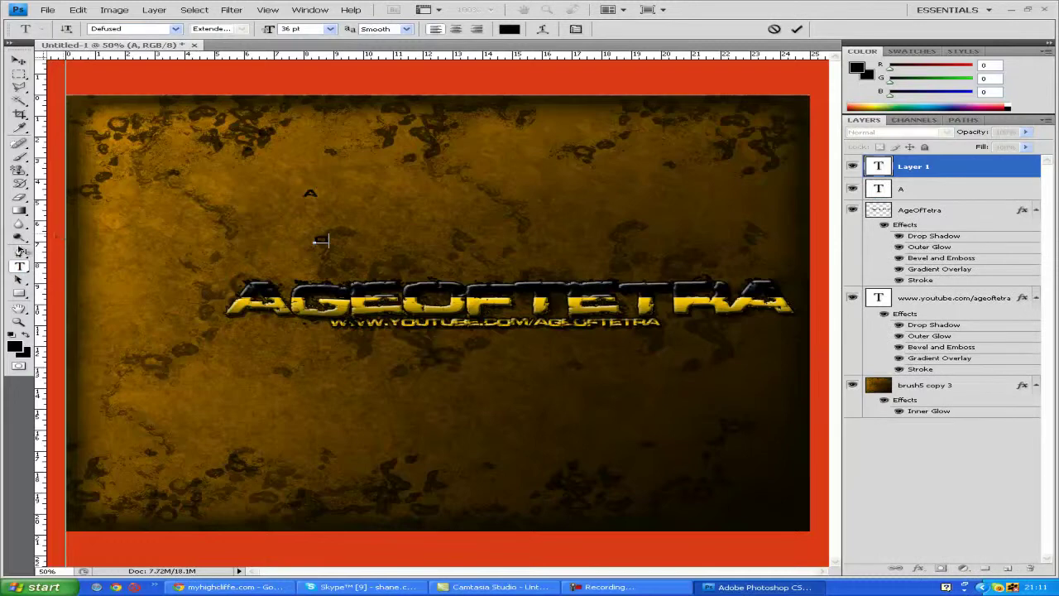
{"action": "left_click", "coordinate": [18, 61]}
{"action": "left_click", "coordinate": [19, 265]}
{"action": "left_click", "coordinate": [513, 215]}
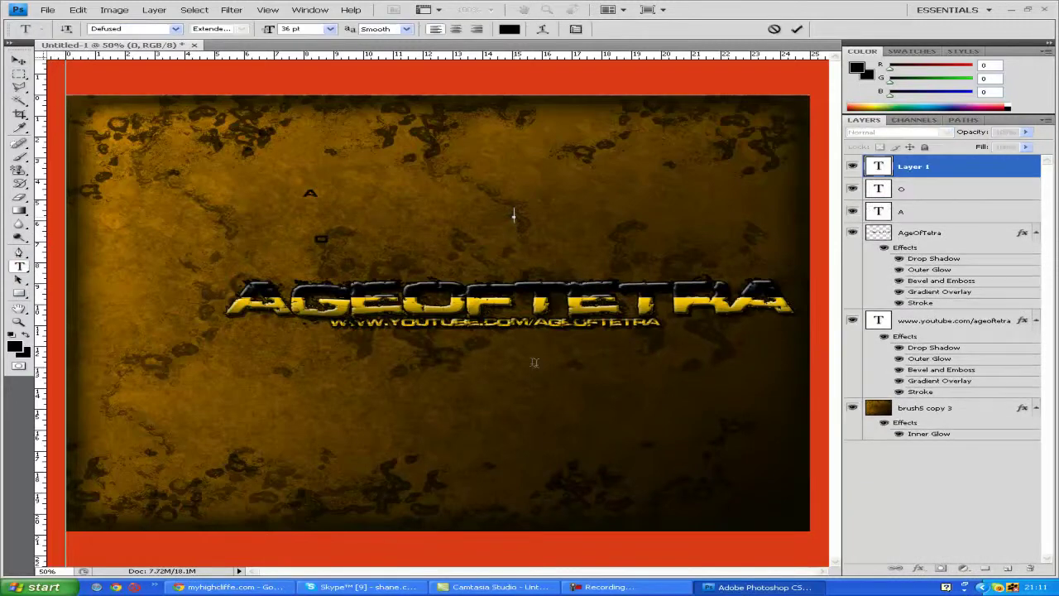
{"action": "left_click", "coordinate": [18, 62]}
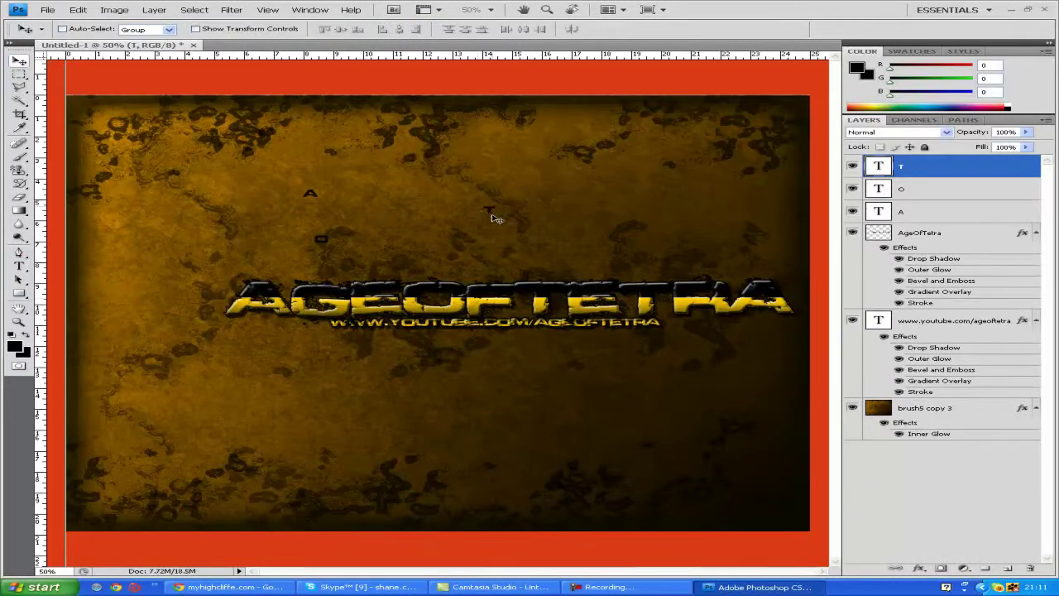
- Enlarge the letter T to about 335% width and 440% height
{"action": "key", "text": "ctrl+t"}
{"action": "left_click_drag", "start_coordinate": [500, 222], "coordinate": [523, 266]}
{"action": "left_click", "coordinate": [19, 62]}
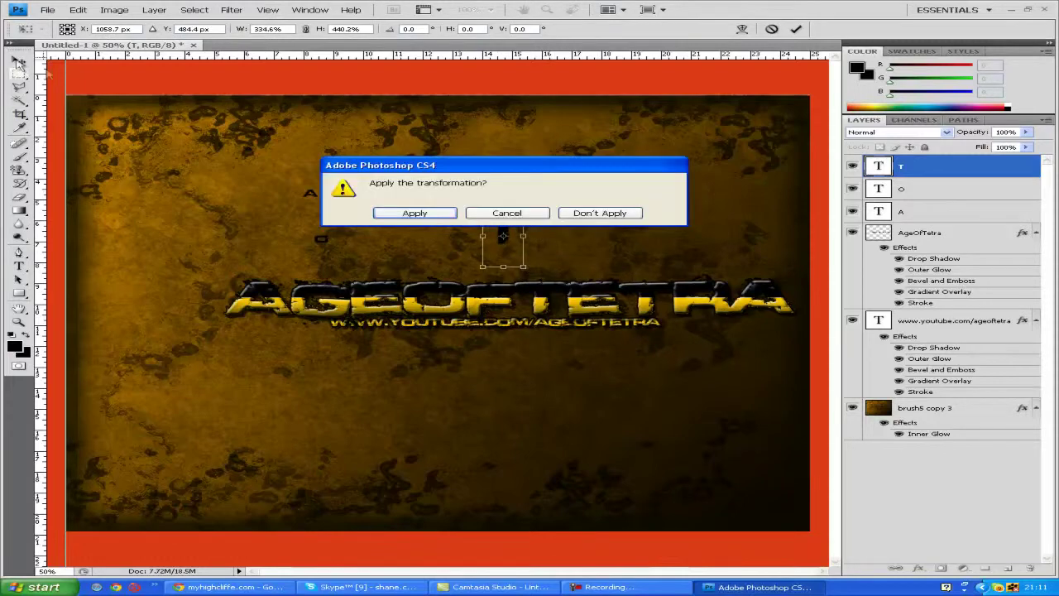
{"action": "left_click", "coordinate": [414, 213]}
- Enlarge the letter O until it is taller than the title and place it directly before the AgeOfTetra text
{"action": "left_click", "coordinate": [944, 213]}
{"action": "left_click", "coordinate": [940, 192]}
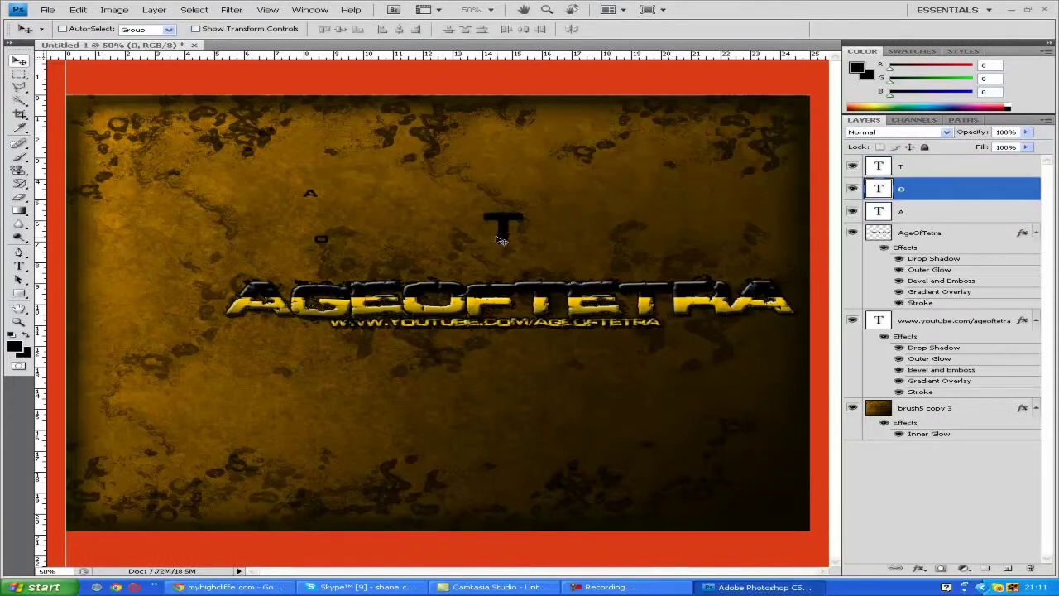
{"action": "key", "text": "ctrl+t"}
{"action": "left_click_drag", "start_coordinate": [434, 294], "coordinate": [444, 299]}
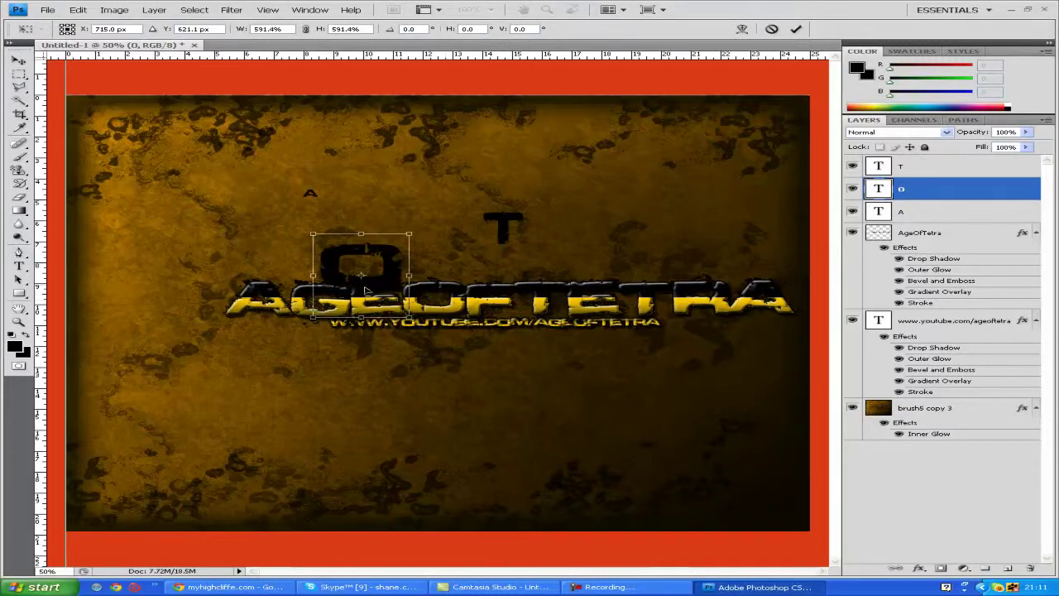
{"action": "left_click_drag", "start_coordinate": [367, 290], "coordinate": [205, 315]}
{"action": "left_click_drag", "start_coordinate": [256, 355], "coordinate": [295, 371]}
{"action": "left_click_drag", "start_coordinate": [260, 329], "coordinate": [211, 323]}
{"action": "left_click", "coordinate": [18, 60]}
{"action": "left_click", "coordinate": [412, 220]}
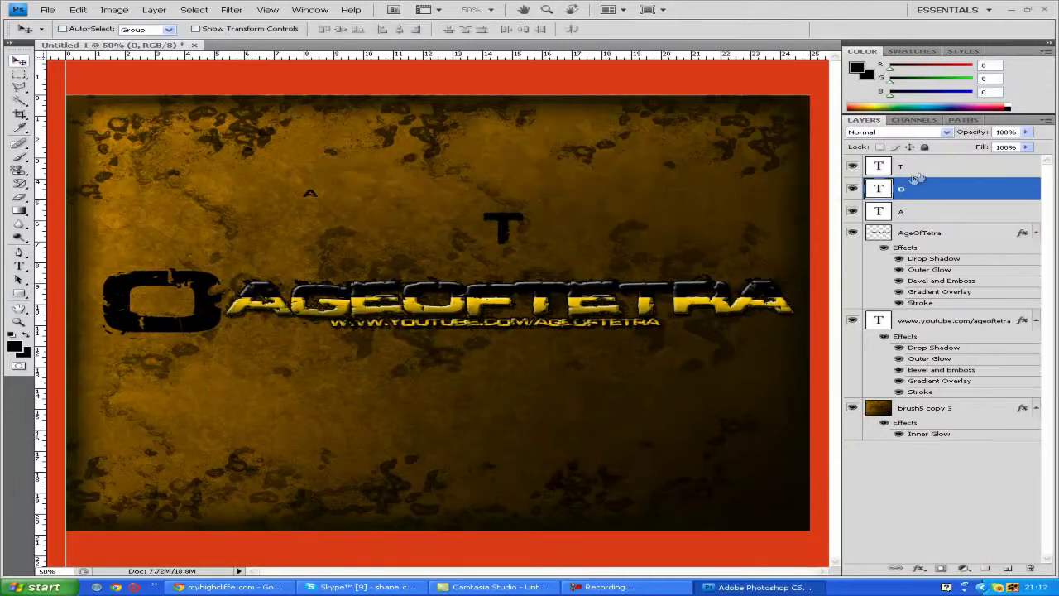
- Move the letter A inside the large O and stretch it to about 575% width and 310% height
{"action": "left_click", "coordinate": [855, 217]}
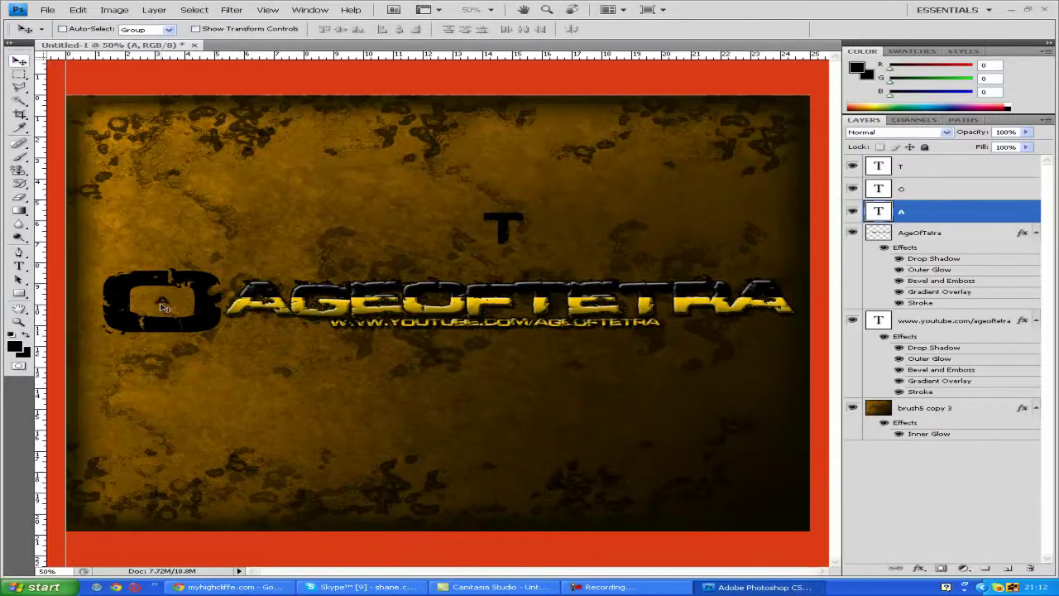
{"action": "key", "text": "ctrl+t"}
{"action": "left_click_drag", "start_coordinate": [229, 346], "coordinate": [257, 357]}
{"action": "key", "text": "ctrl+z"}
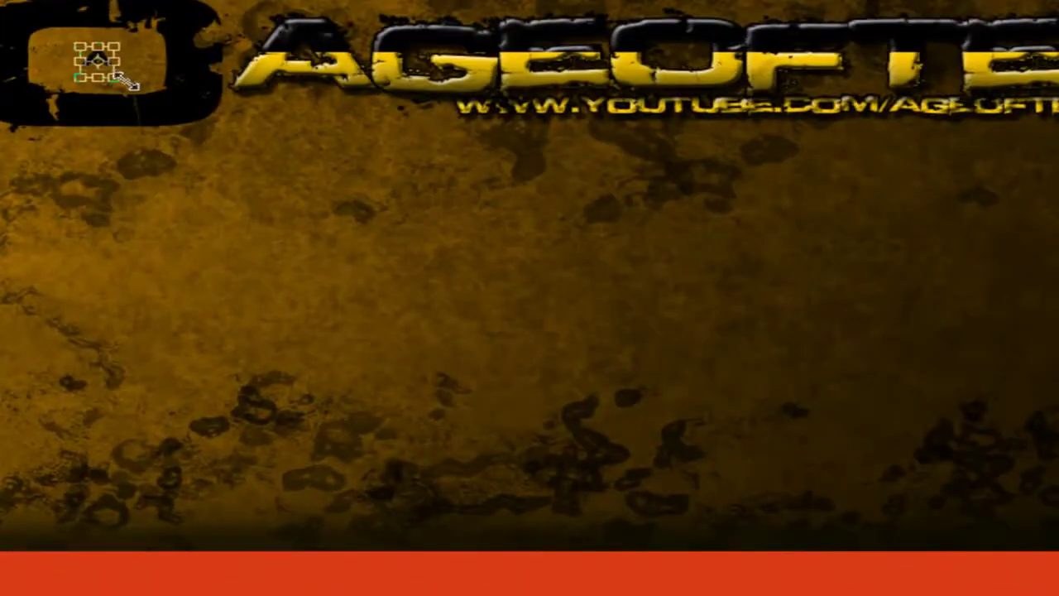
{"action": "left_click_drag", "start_coordinate": [126, 80], "coordinate": [245, 217]}
{"action": "key", "text": "ctrl+z"}
{"action": "left_click_drag", "start_coordinate": [243, 109], "coordinate": [166, 76]}
{"action": "left_click", "coordinate": [19, 61]}
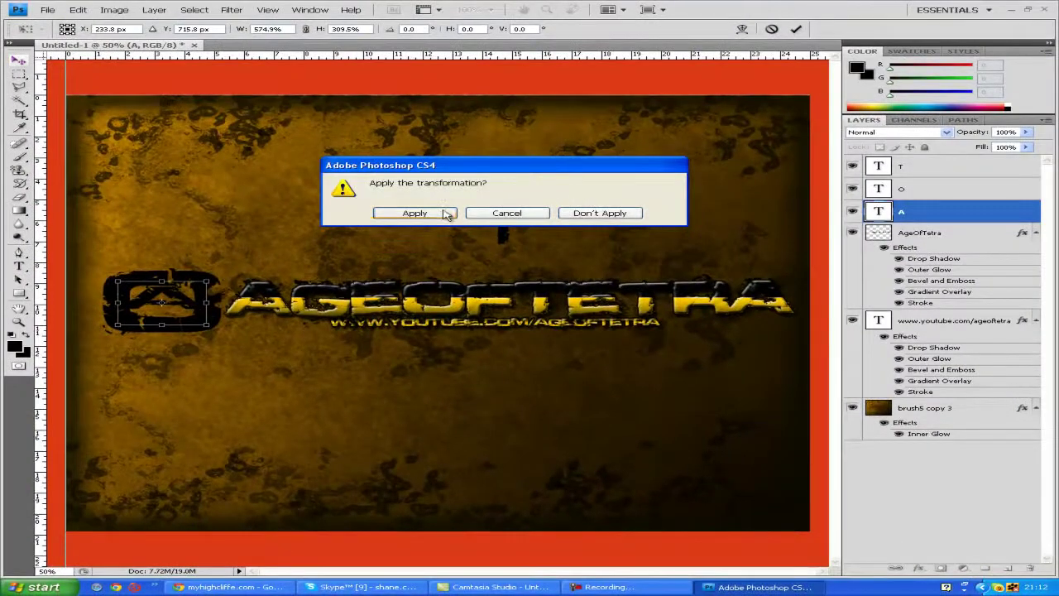
{"action": "left_click", "coordinate": [446, 215]}
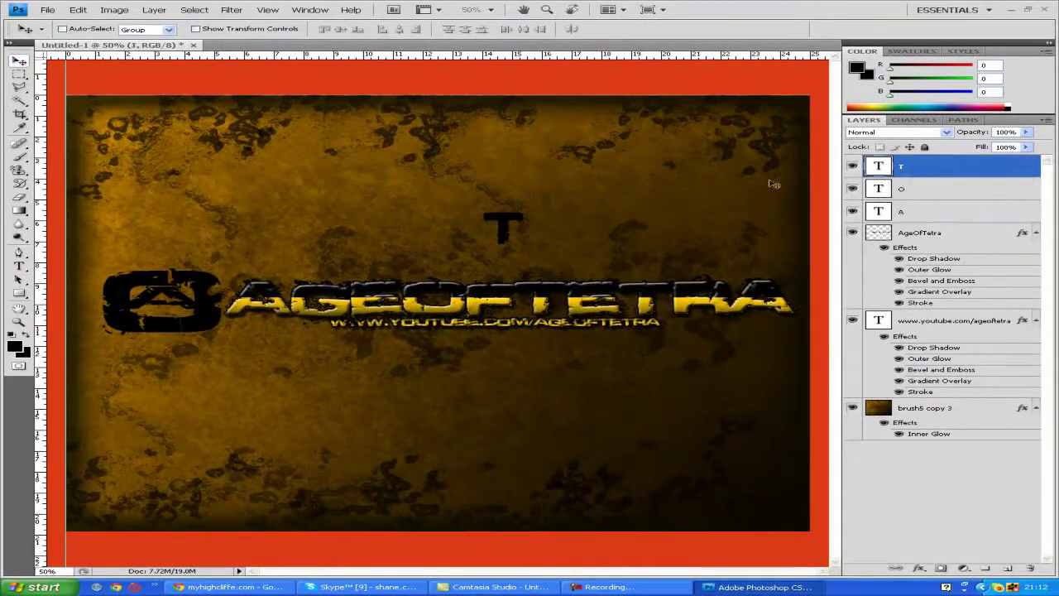
- Centre the letter T over the O and A and scale it to about 143%
{"action": "key", "text": "ctrl+t"}
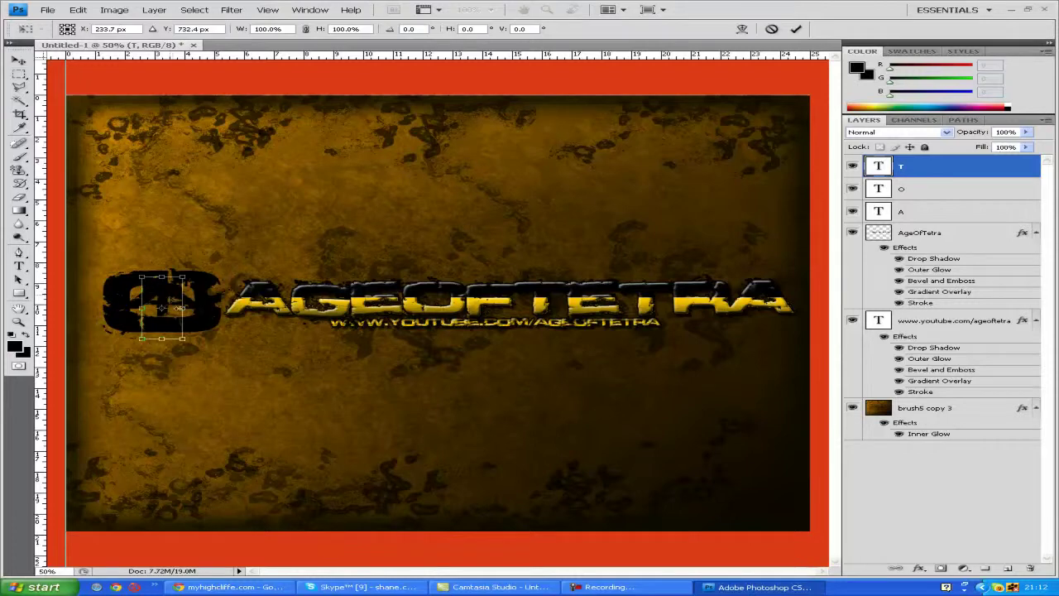
{"action": "mouse_move", "coordinate": [191, 343]}
{"action": "left_mouse_down"}
{"action": "mouse_move", "coordinate": [195, 359]}
{"action": "mouse_move", "coordinate": [180, 331]}
{"action": "left_mouse_up"}
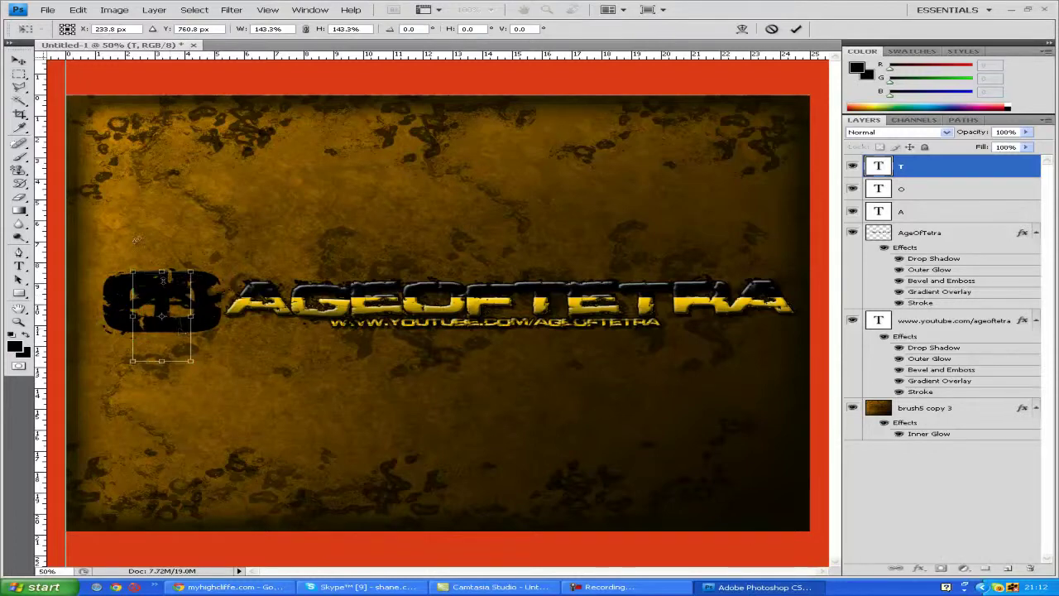
{"action": "left_click", "coordinate": [18, 64]}
{"action": "left_click", "coordinate": [416, 211]}
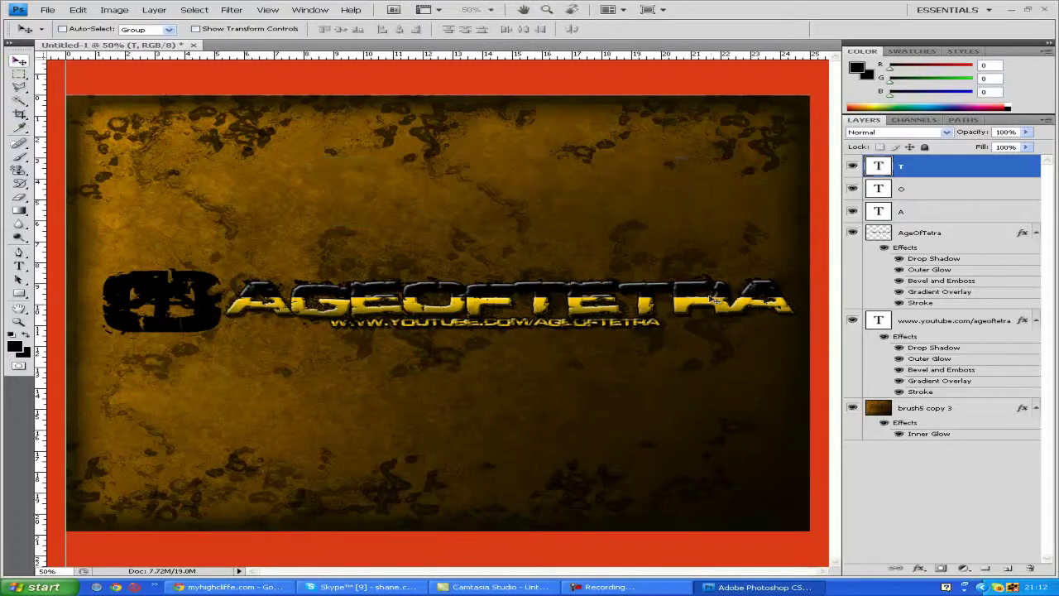
- Rasterize and merge the T, O and A layers into one, and paste the title's layer style onto it
{"action": "left_click", "coordinate": [923, 206], "text": "shift"}
{"action": "right_click", "coordinate": [923, 208]}
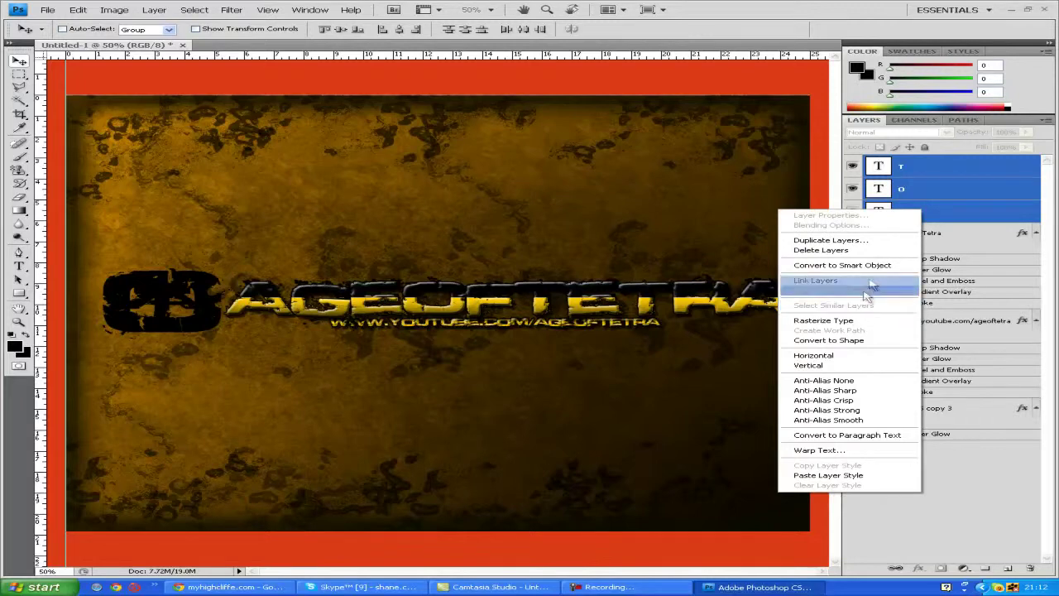
{"action": "left_click", "coordinate": [860, 320]}
{"action": "right_click", "coordinate": [951, 177]}
{"action": "left_click", "coordinate": [853, 387]}
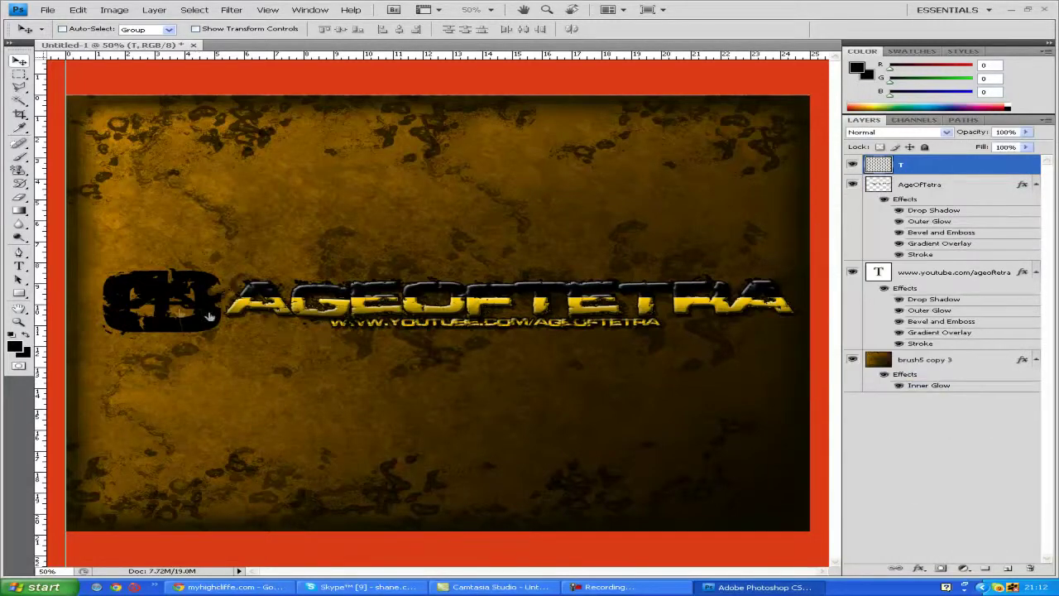
{"action": "right_click", "coordinate": [958, 168]}
{"action": "left_click", "coordinate": [935, 342]}
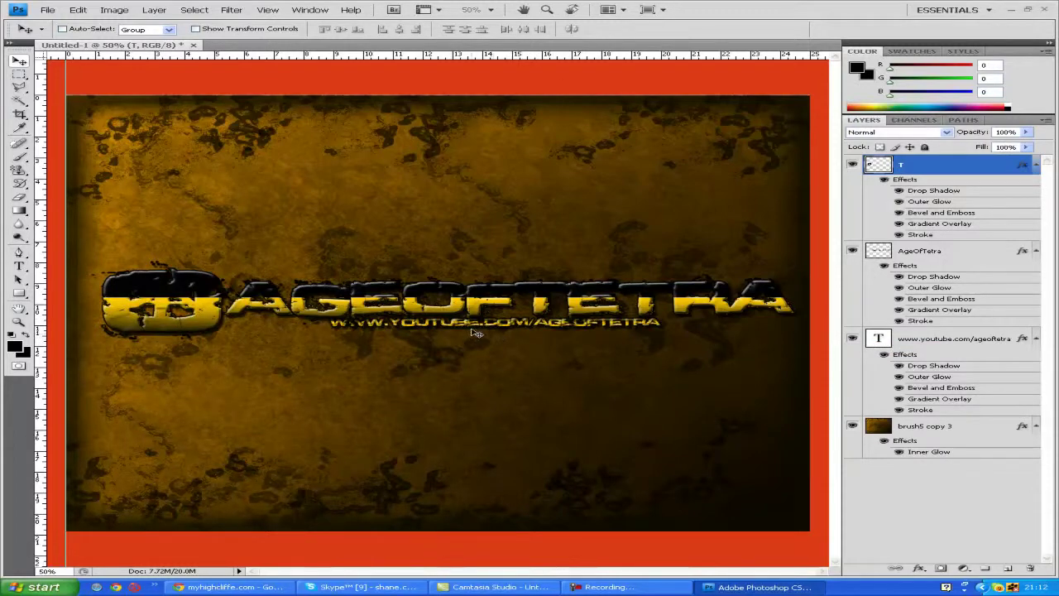
- Try reversing the gradient overlay on the merged letter emblem
{"action": "double_click", "coordinate": [952, 177]}
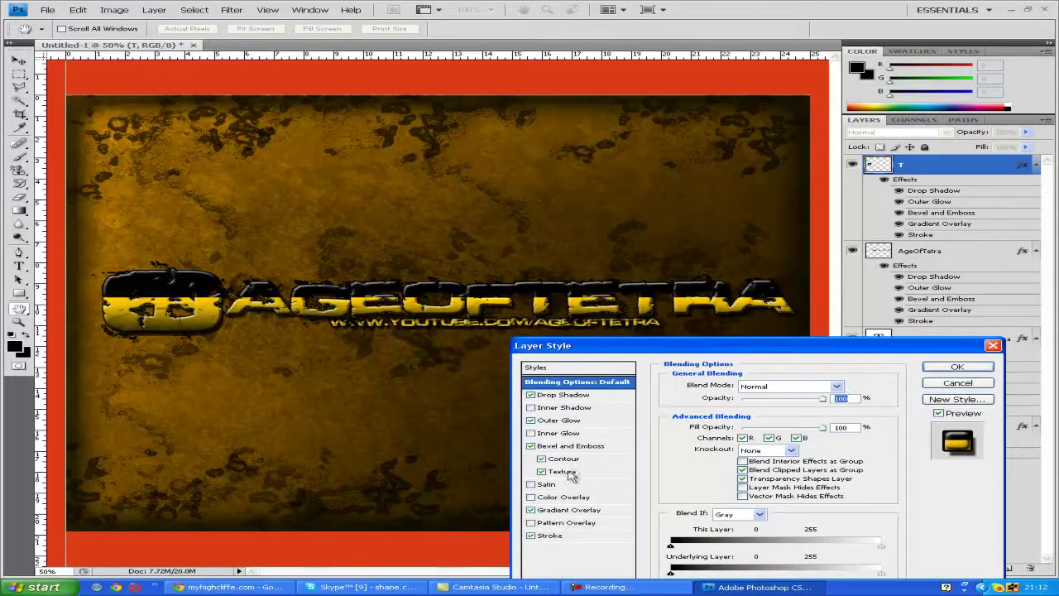
{"action": "left_click", "coordinate": [571, 509]}
{"action": "left_click", "coordinate": [837, 411]}
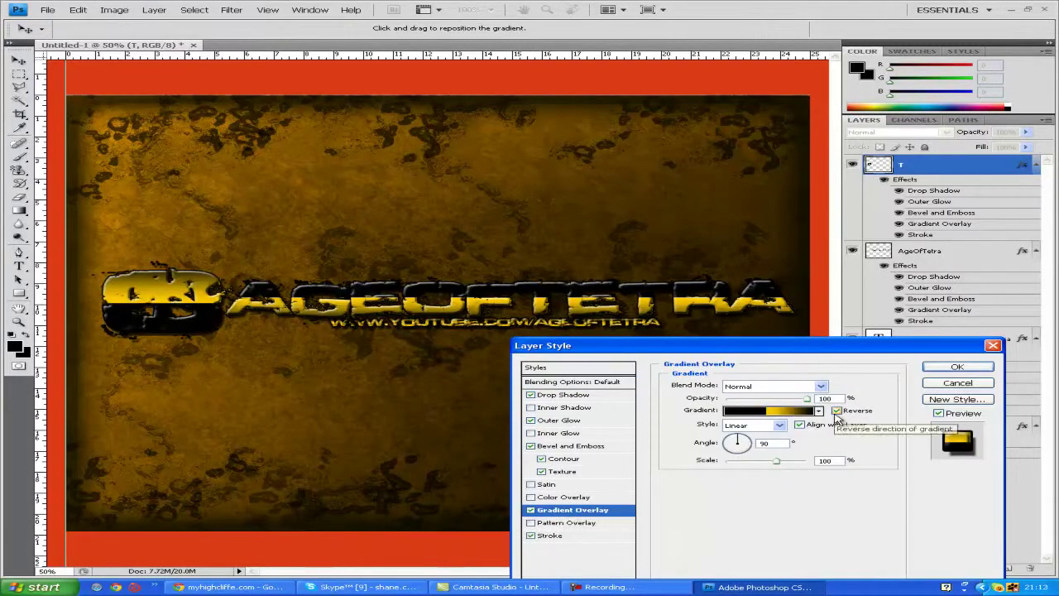
{"action": "left_click", "coordinate": [957, 366]}
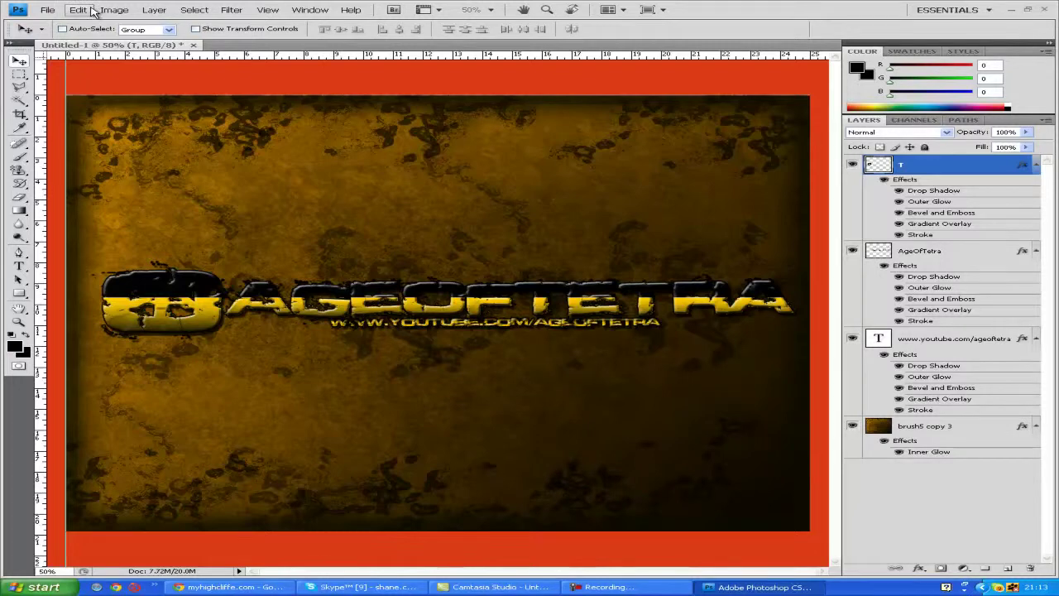
- Add a new top layer filled with the Clouds render filter and lower its opacity to about 19%
{"action": "left_click", "coordinate": [1010, 570]}
{"action": "left_click", "coordinate": [231, 9]}
{"action": "mouse_move", "coordinate": [347, 147]}
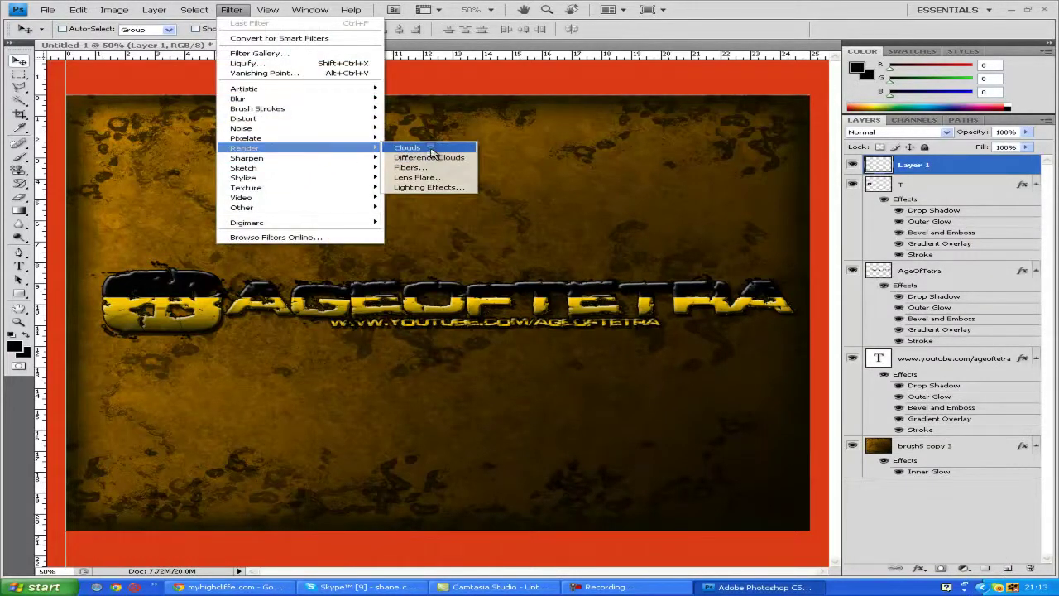
{"action": "left_click", "coordinate": [431, 154]}
{"action": "left_click_drag", "start_coordinate": [983, 150], "coordinate": [959, 147]}
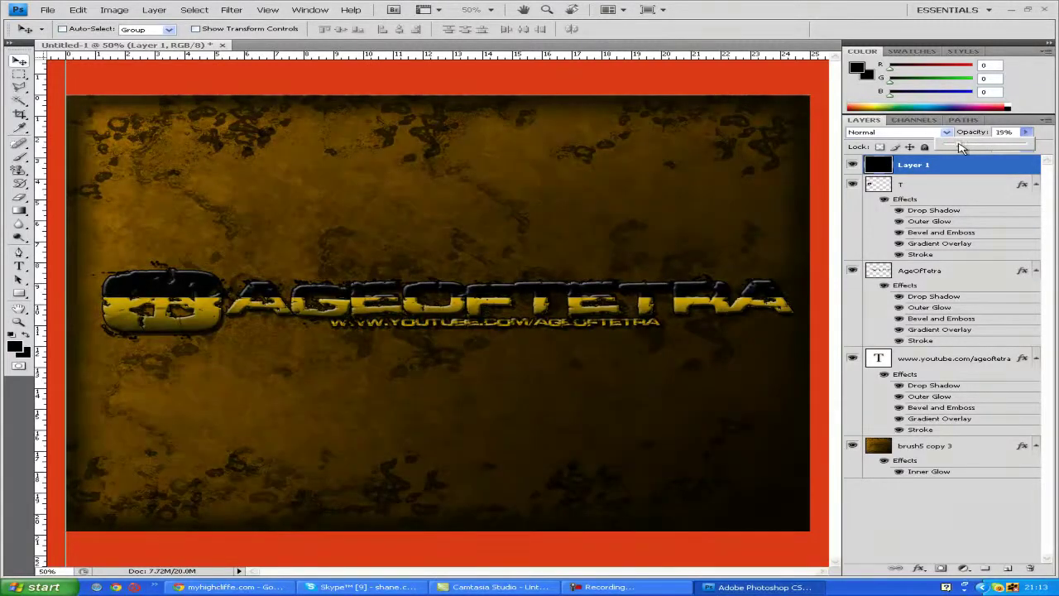
{"action": "left_click", "coordinate": [933, 505]}
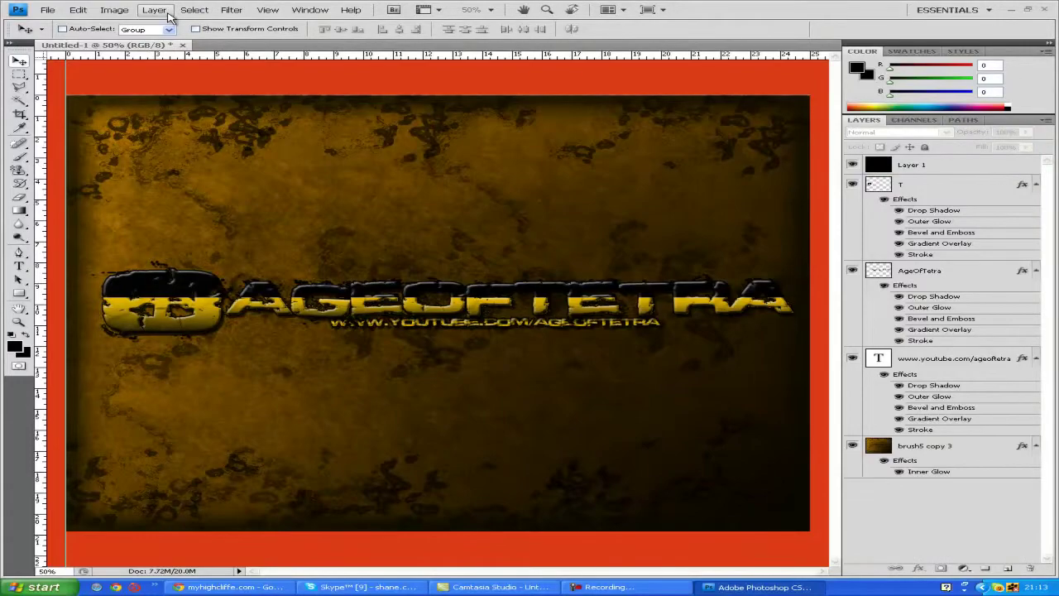
- Save the document in the third folder as a Photoshop file named "grunge speed art" with layers and maximized compatibility
{"action": "left_click", "coordinate": [51, 10]}
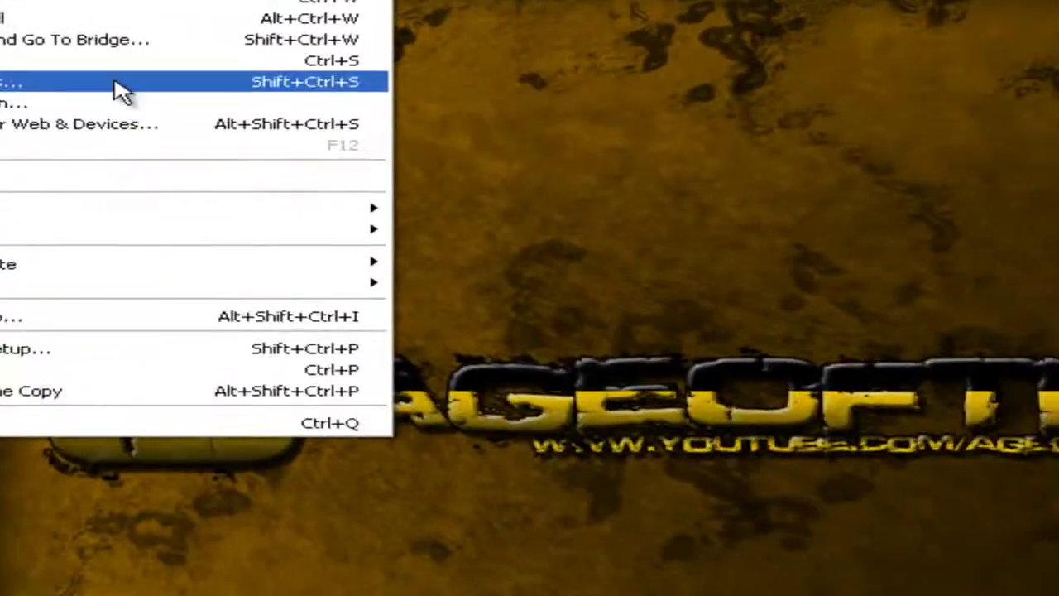
{"action": "left_click", "coordinate": [120, 86]}
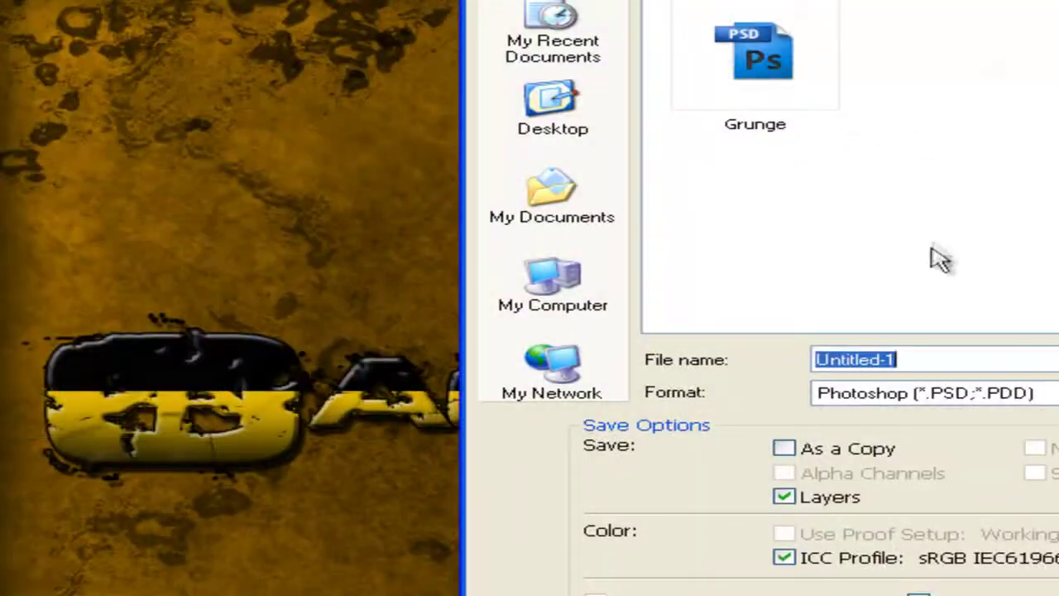
{"action": "type", "text": "gringe speed a"}
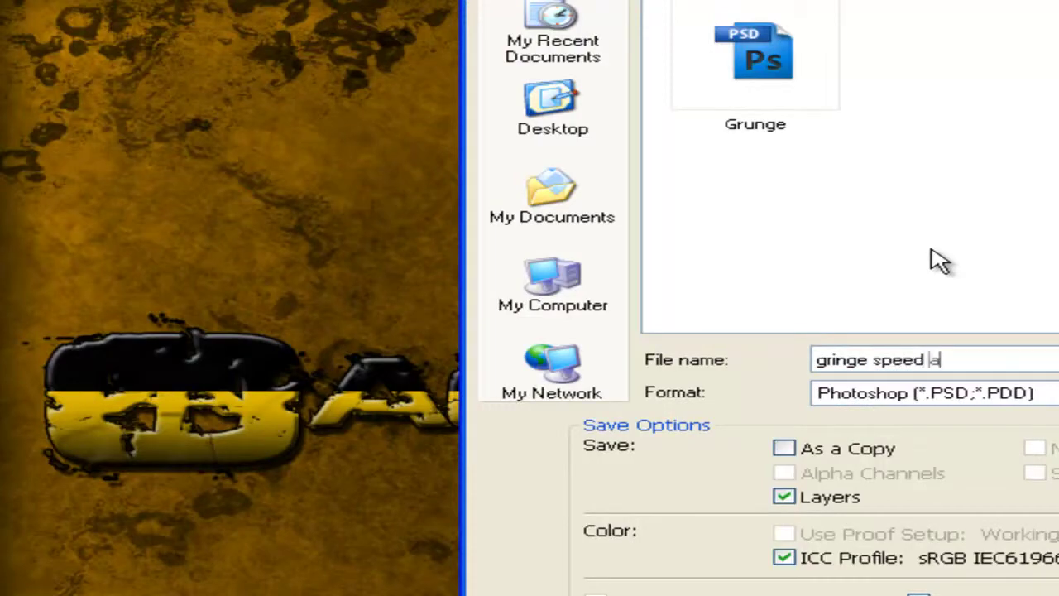
{"action": "type", "text": "r"}
{"action": "key", "text": "BackSpace"}
{"action": "key", "text": "BackSpace"}
{"action": "key", "text": "BackSpace"}
{"action": "key", "text": "BackSpace"}
{"action": "key", "text": "BackSpace"}
{"action": "key", "text": "BackSpace"}
{"action": "key", "text": "BackSpace"}
{"action": "key", "text": "BackSpace"}
{"action": "key", "text": "BackSpace"}
{"action": "key", "text": "BackSpace"}
{"action": "key", "text": "BackSpace"}
{"action": "key", "text": "BackSpace"}
{"action": "key", "text": "BackSpace"}
{"action": "type", "text": "unge"}
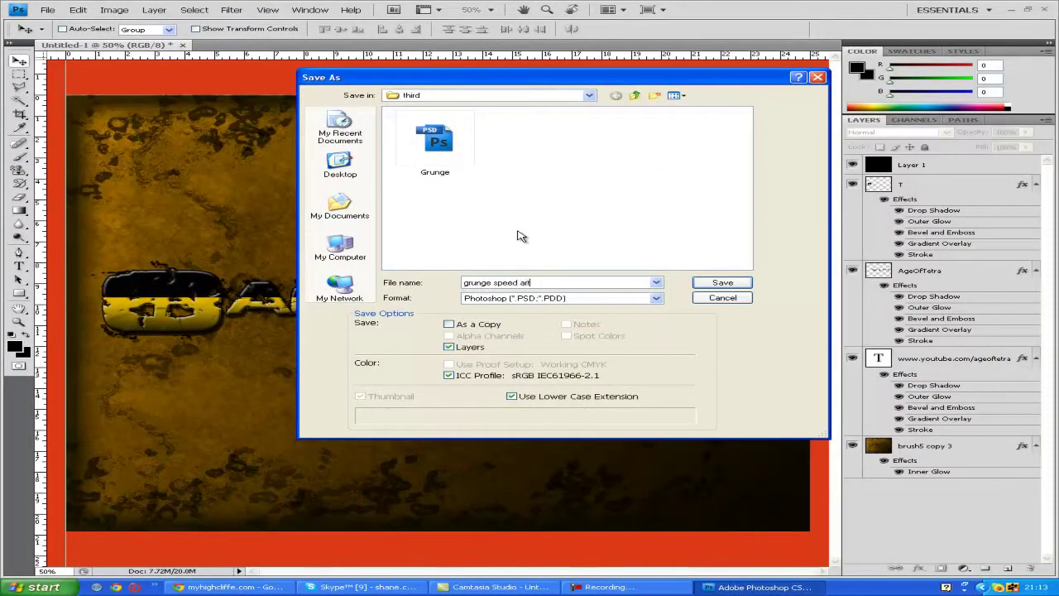
{"action": "key", "text": "Return"}
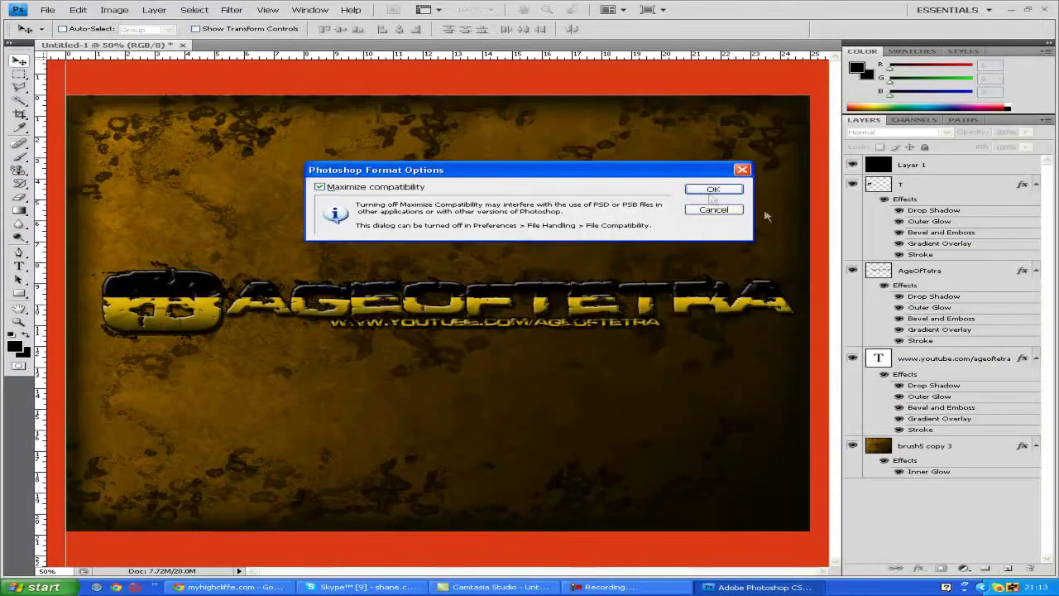
{"action": "left_click", "coordinate": [710, 189]}
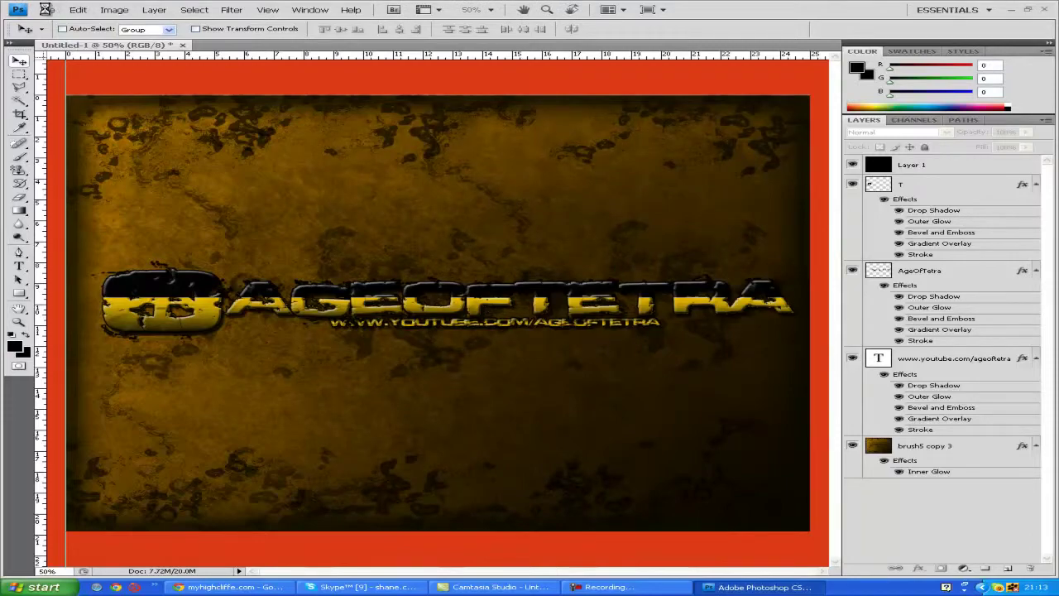
- Export the finished artwork as a GIF with Save for Web & Devices, keeping the existing settings
{"action": "left_click", "coordinate": [46, 10]}
{"action": "left_click", "coordinate": [156, 168]}
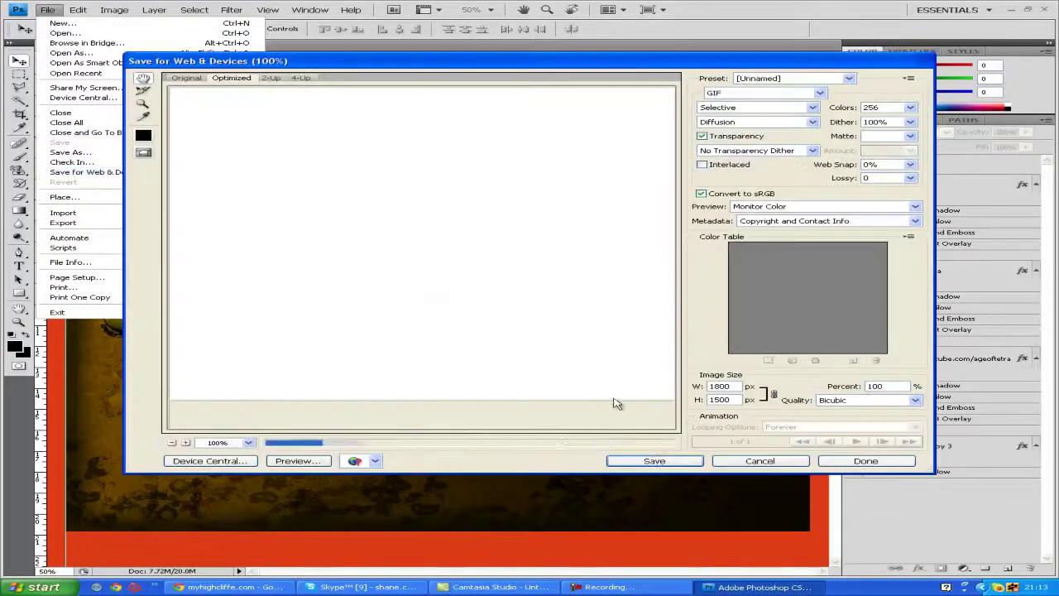
{"action": "key", "text": "Return"}
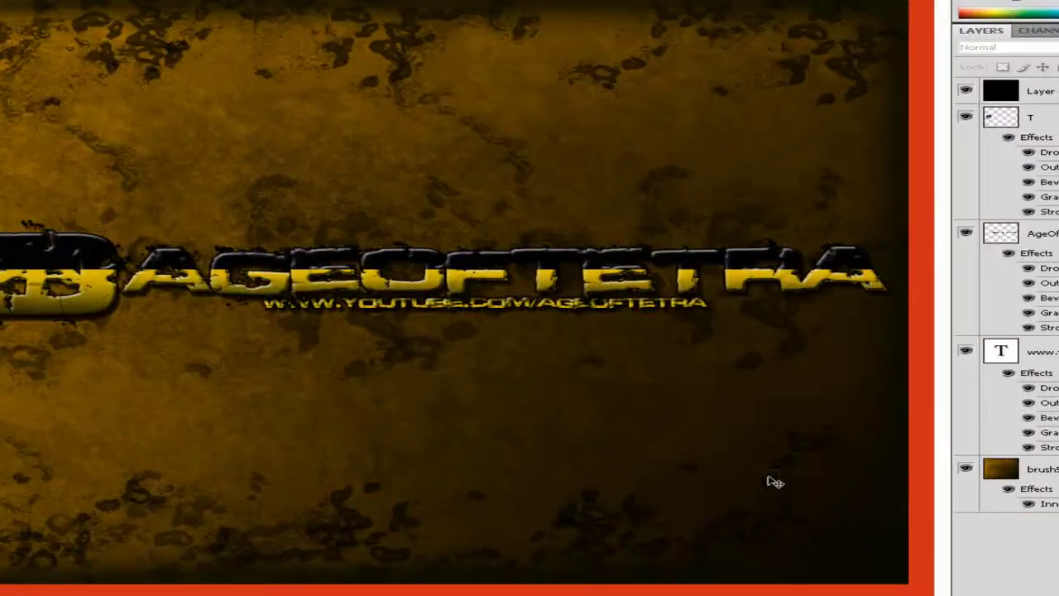
- Browse from My Documents through the AgeOfTetra and Grpahics folders to third and view the exported grunge-speed-art image
{"action": "key", "text": "super"}
{"action": "left_click", "coordinate": [141, 284]}
{"action": "scroll", "coordinate": [790, 395], "scroll_direction": "up", "scroll_amount": 15}
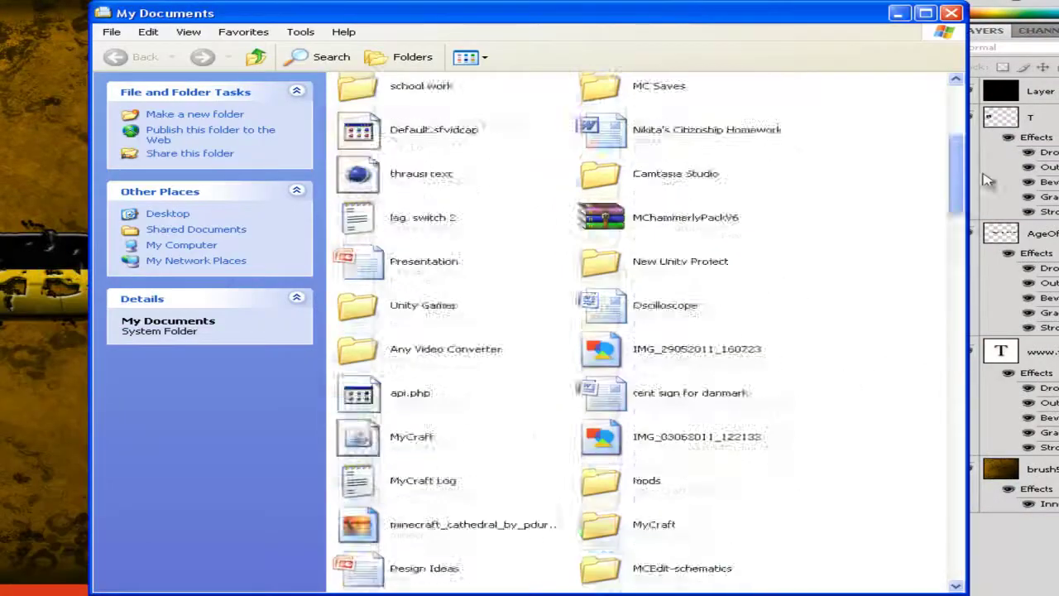
{"action": "double_click", "coordinate": [608, 245]}
{"action": "double_click", "coordinate": [385, 123]}
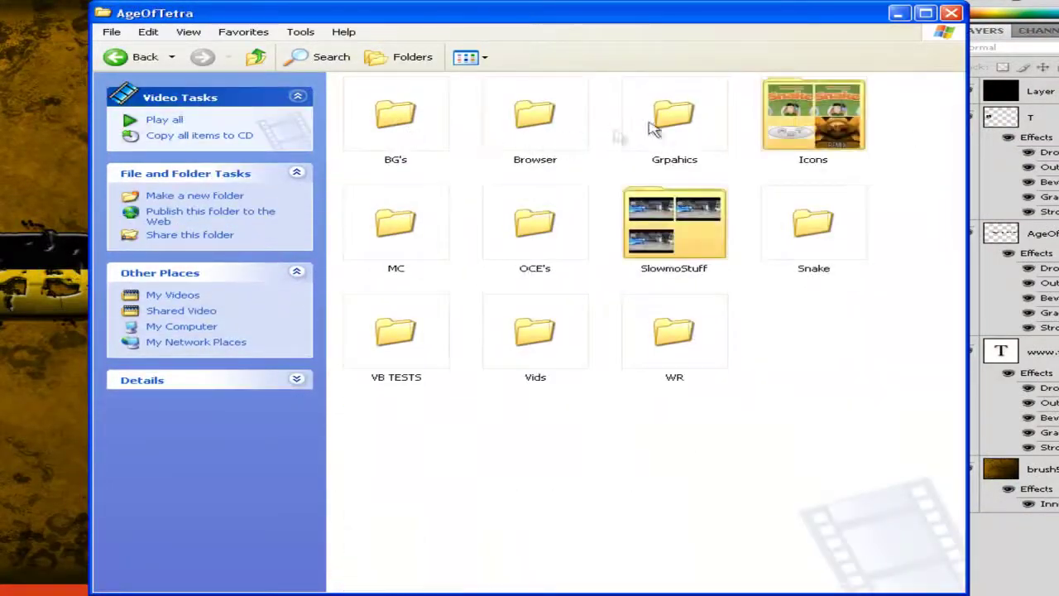
{"action": "double_click", "coordinate": [662, 116]}
{"action": "double_click", "coordinate": [405, 116]}
{"action": "double_click", "coordinate": [668, 120]}
{"action": "double_click", "coordinate": [395, 222]}
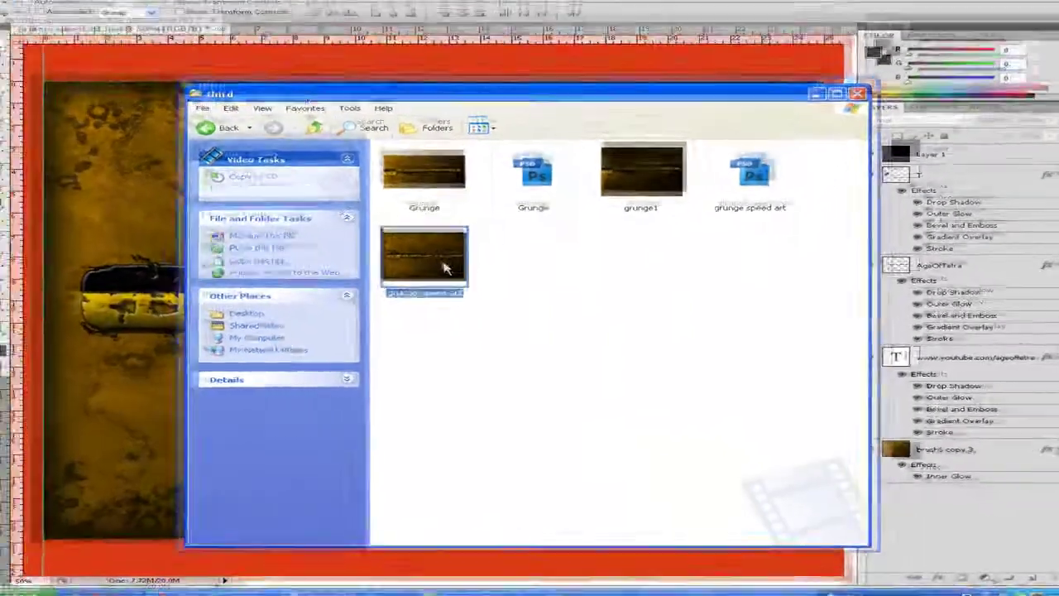
{"action": "left_click", "coordinate": [778, 27]}
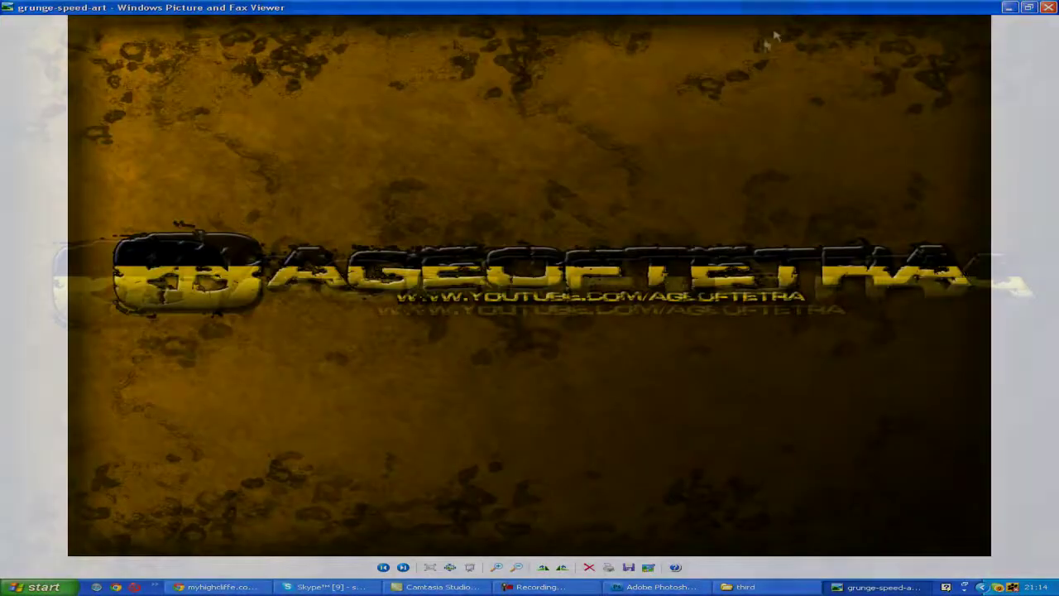